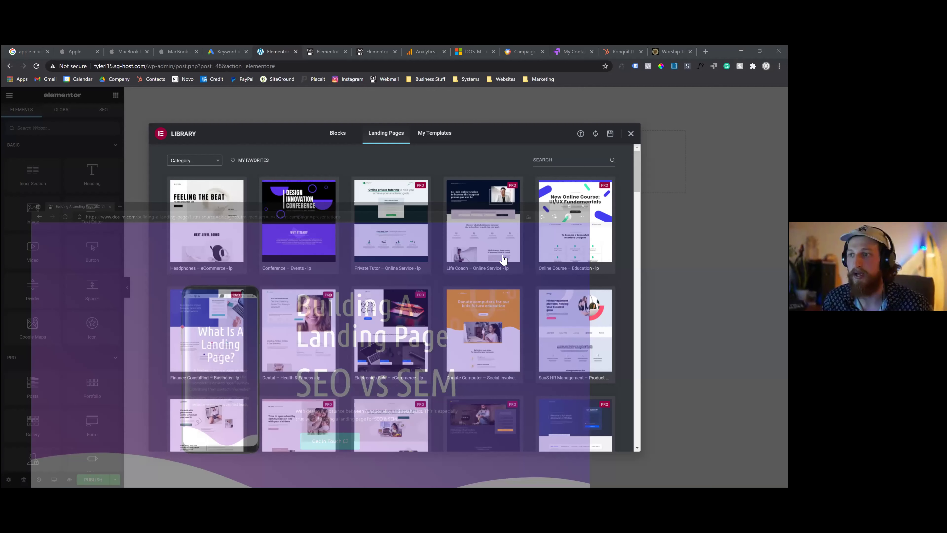
Step: Browse the landing page templates in the library for a suitable business design
scroll(521, 289, down, 1)
scroll(520, 289, down, 3)
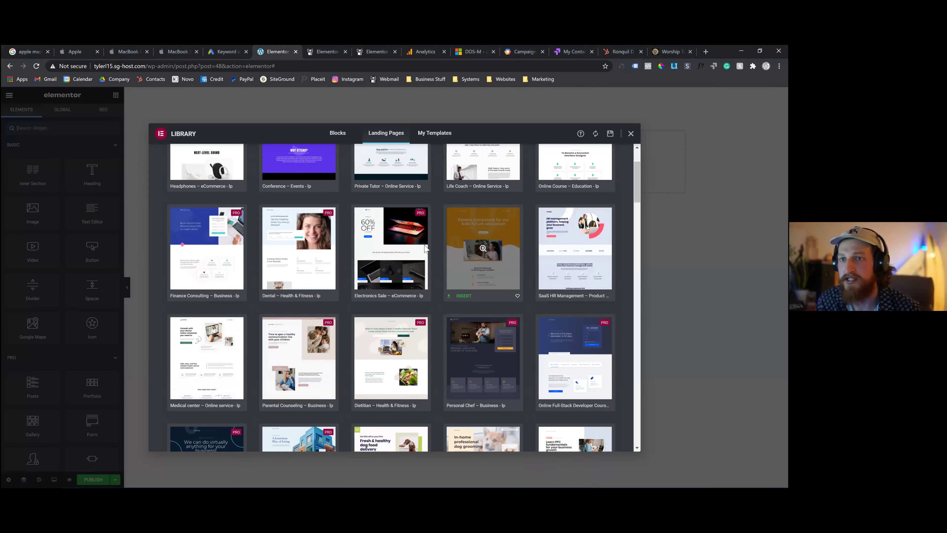
scroll(460, 287, up, 4)
scroll(455, 290, down, 4)
scroll(462, 283, down, 6)
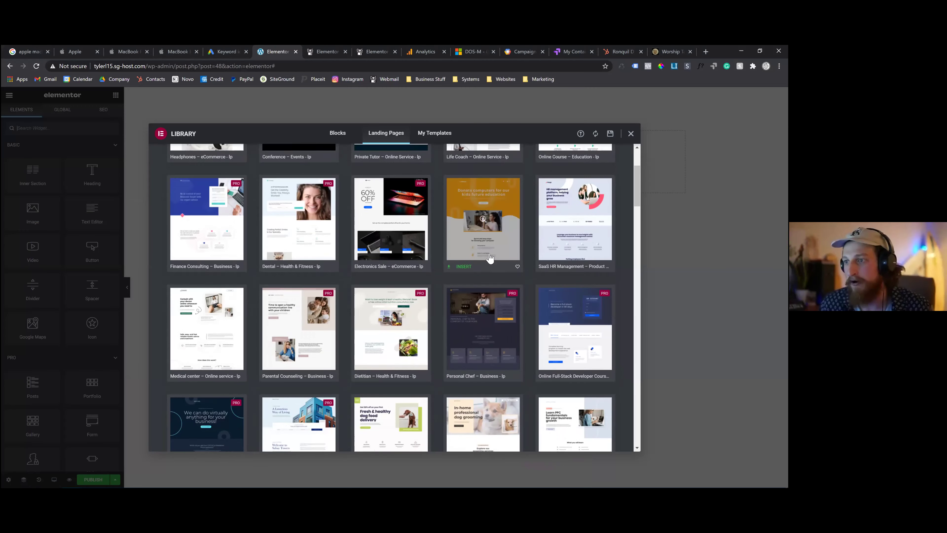
scroll(467, 276, down, 12)
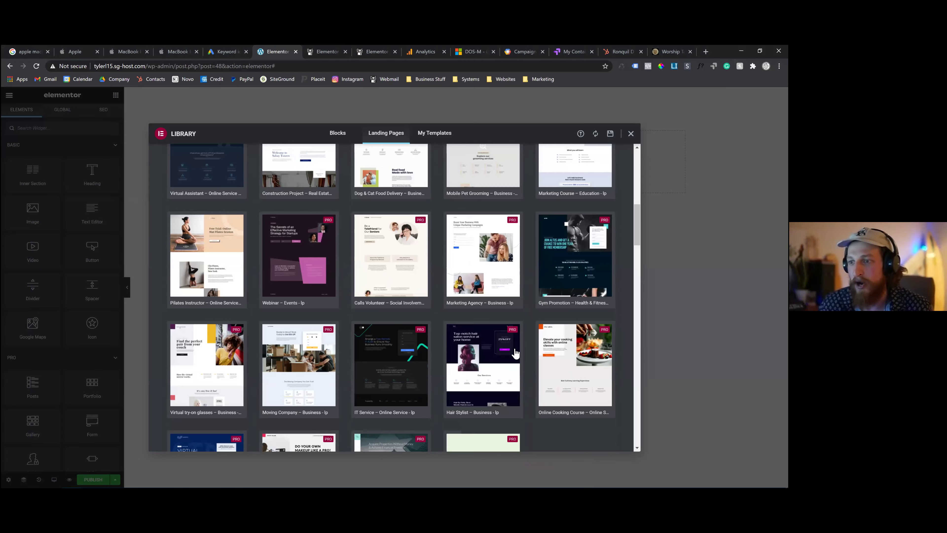
scroll(434, 380, down, 13)
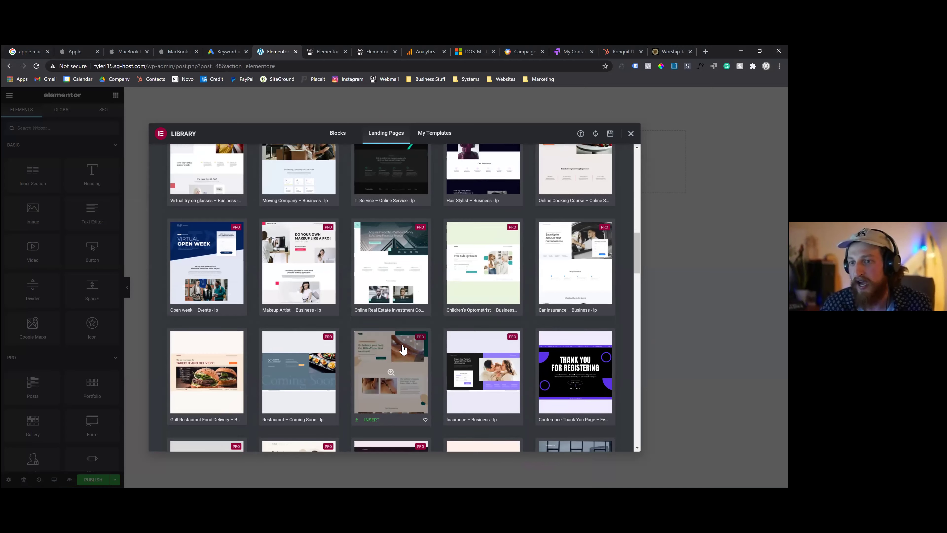
scroll(402, 343, down, 5)
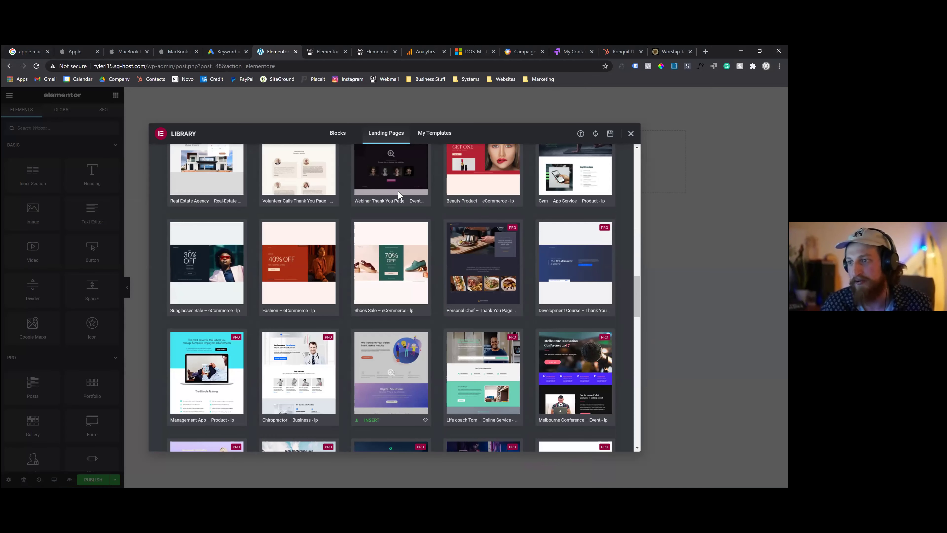
scroll(401, 284, down, 5)
scroll(429, 287, up, 12)
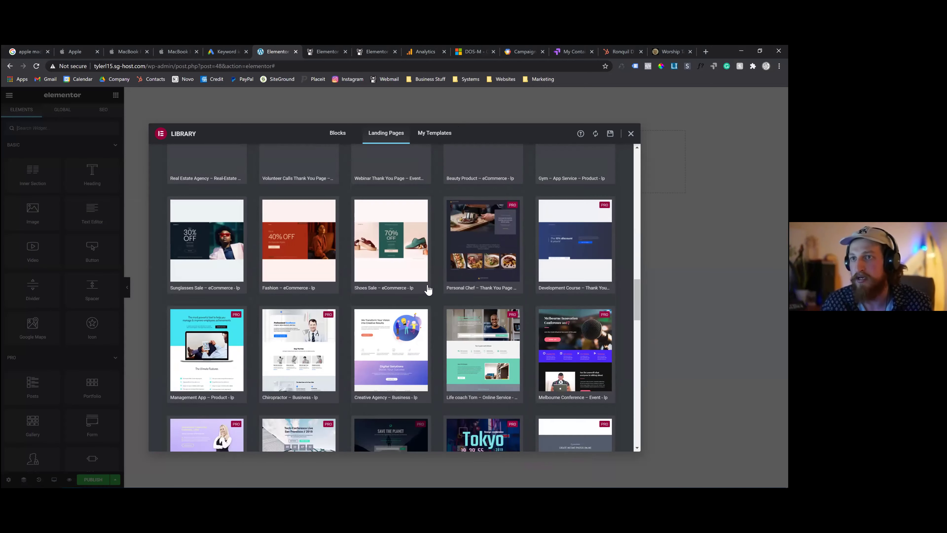
scroll(533, 219, up, 10)
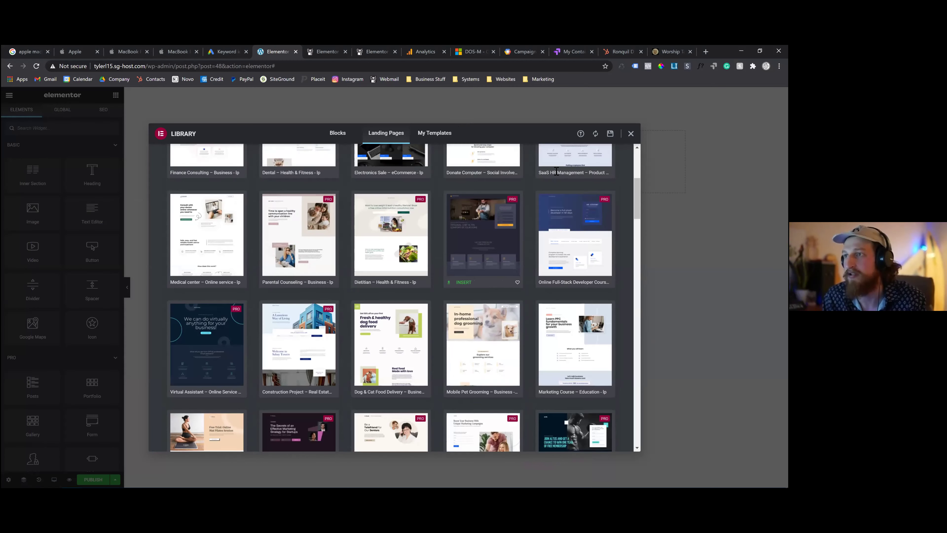
Step: Search the landing page templates for "ha" and try to insert the Hair Stylist – Business template
click(569, 159)
text(ha)
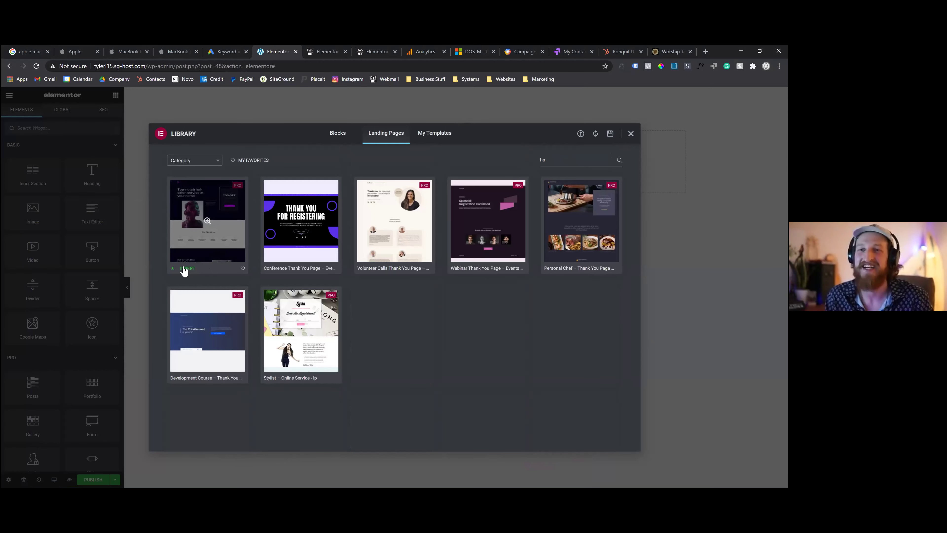
click(185, 268)
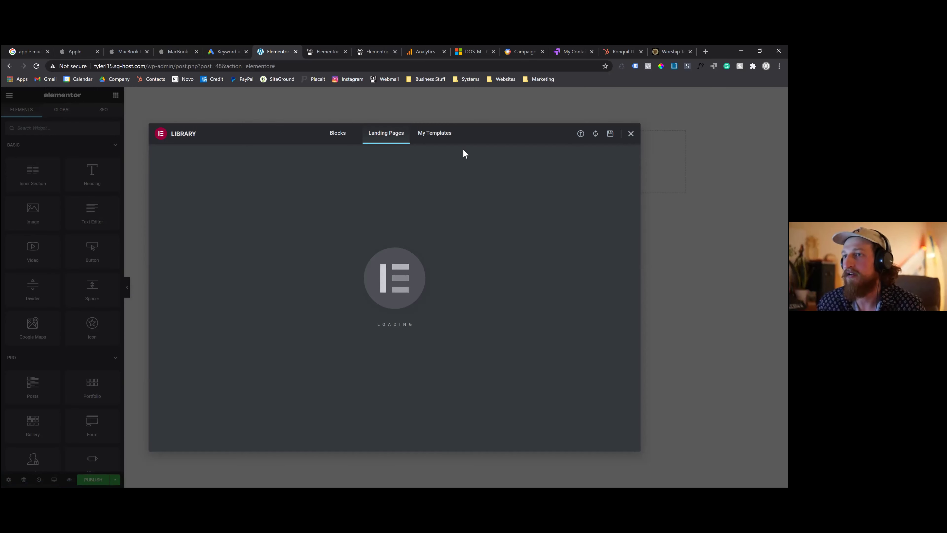
Step: Search the landing page templates for "hair", try to insert the Hair Stylist – Business template, and close the library
click(433, 141)
click(394, 142)
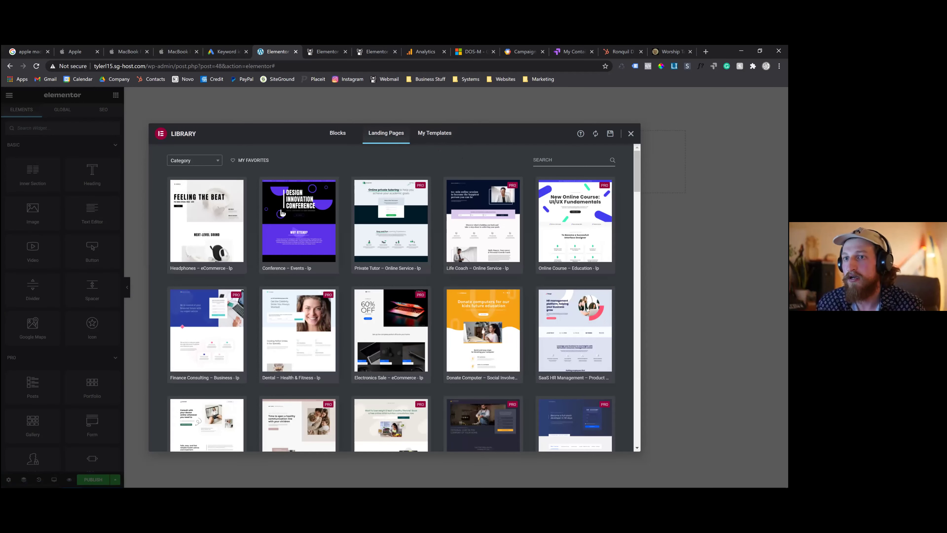
click(574, 159)
text(hair)
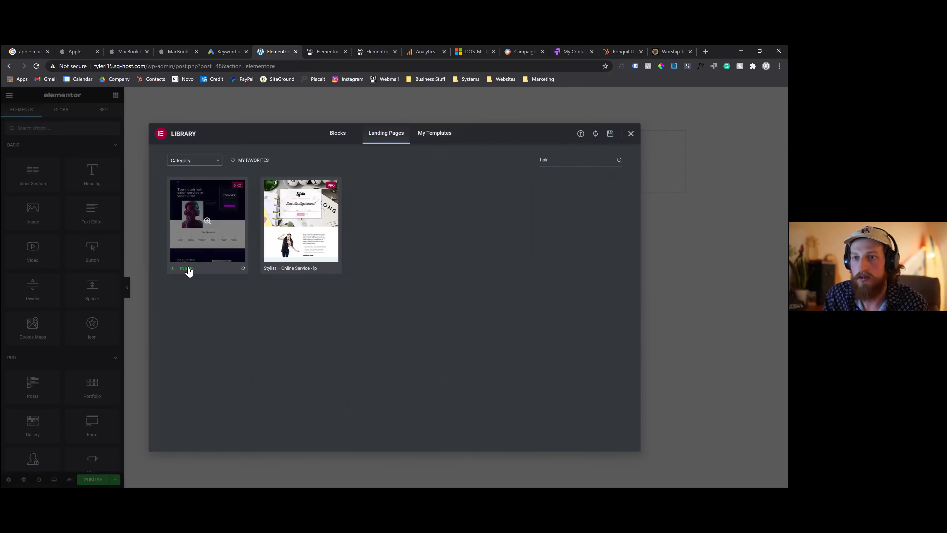
click(190, 270)
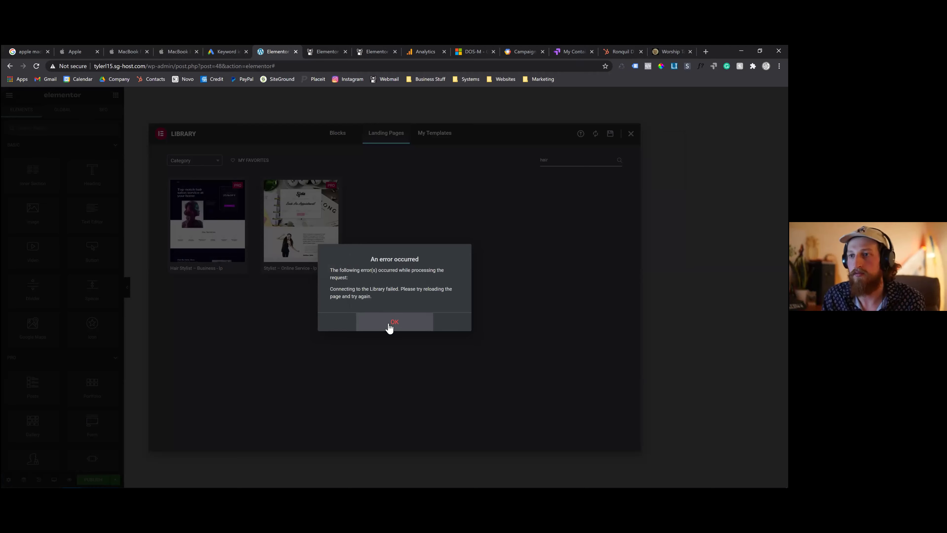
click(387, 324)
click(630, 133)
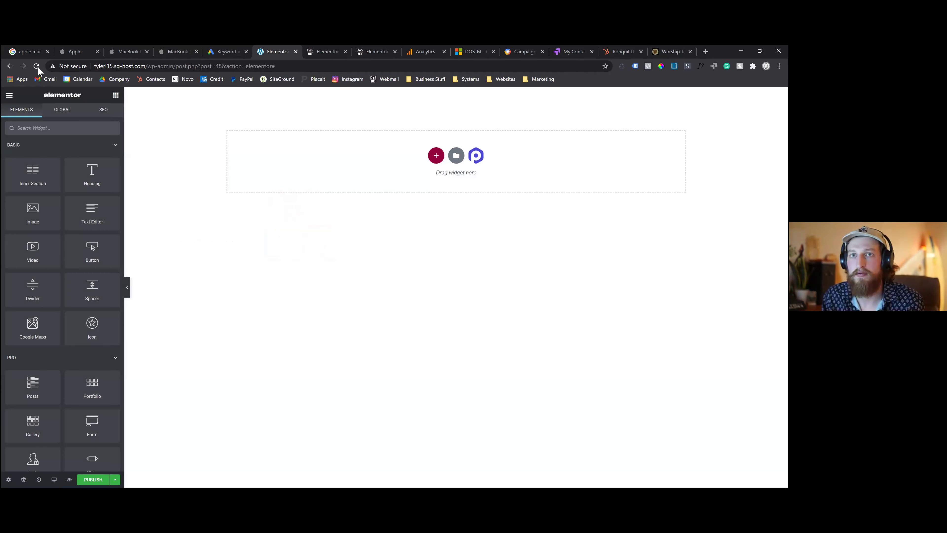
Step: Reload the editor, search the template library for "hair", and request insertion of the Hair Stylist – Business template from its preview
click(38, 67)
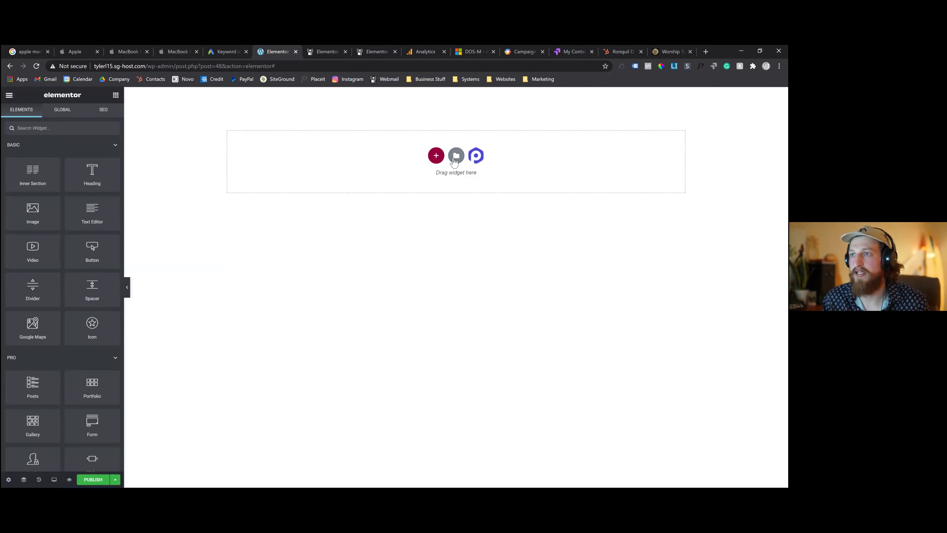
click(456, 155)
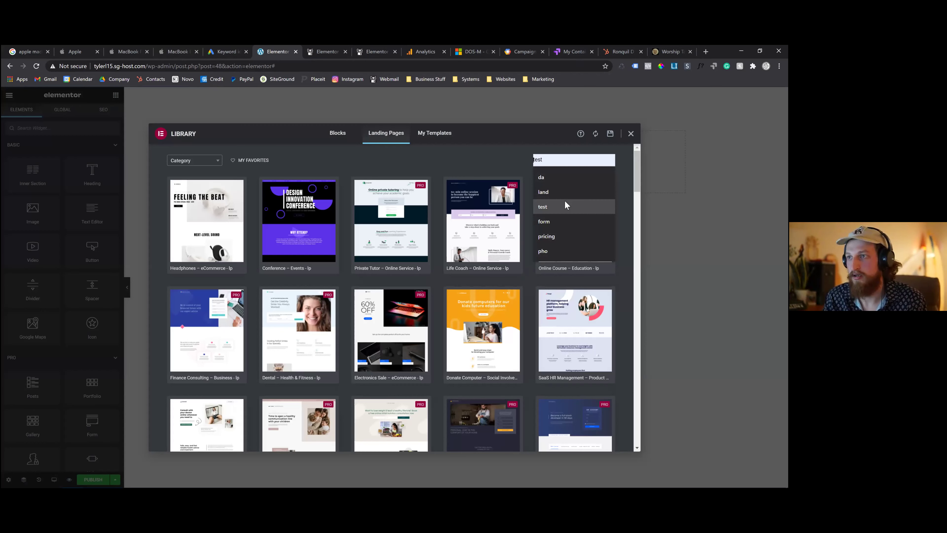
text(hair)
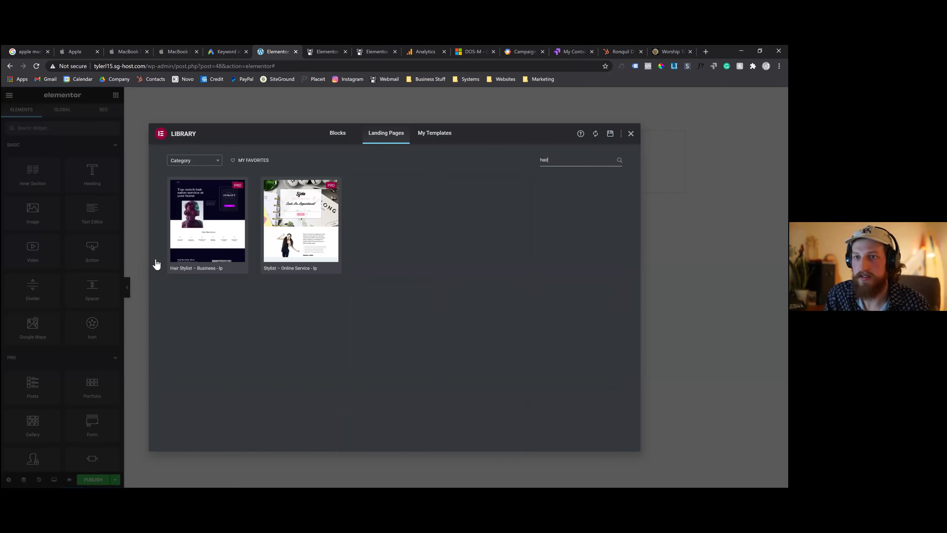
click(192, 252)
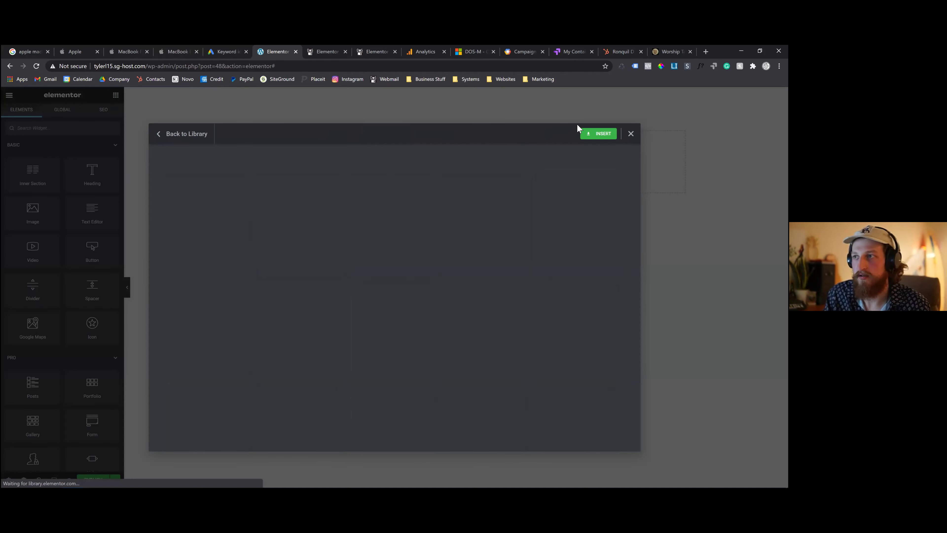
click(598, 133)
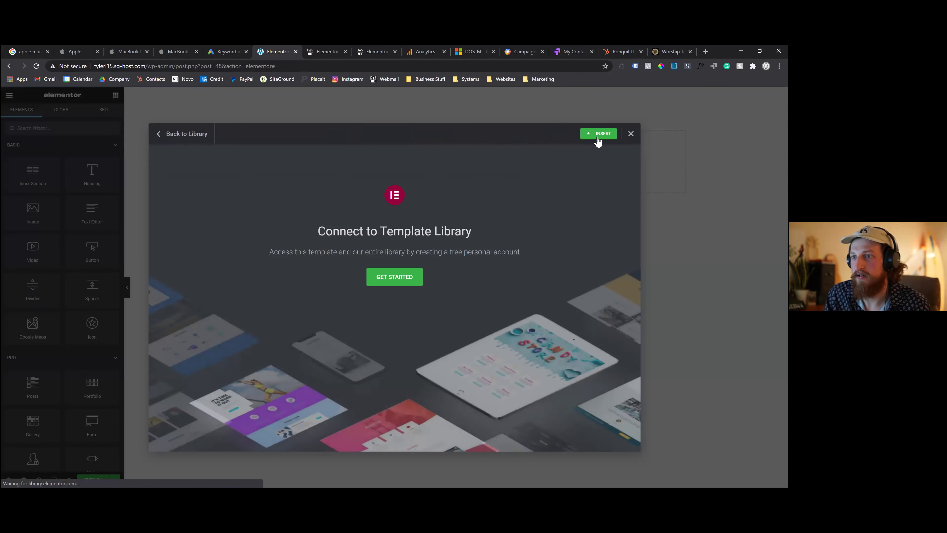
Step: Connect the site to the Elementor template library using the signed-in account
click(396, 277)
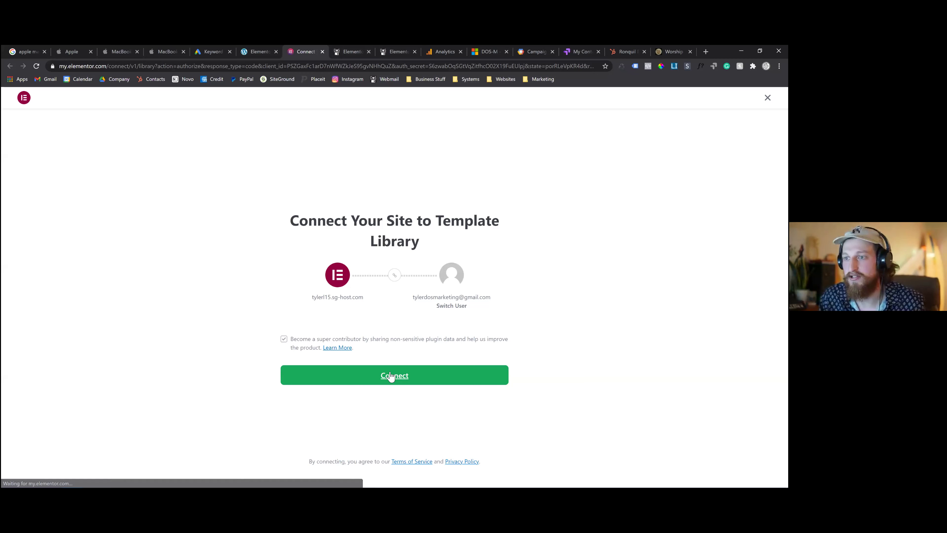
click(391, 376)
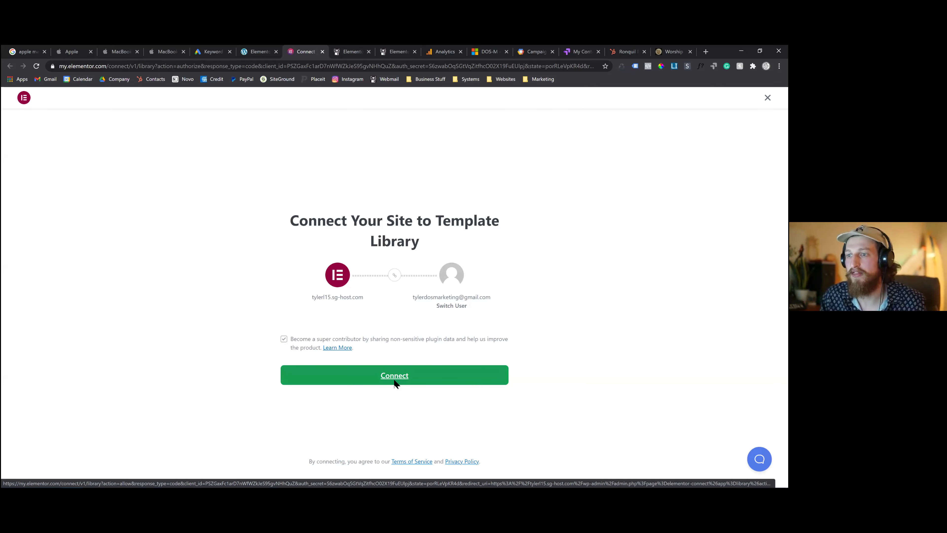
click(394, 377)
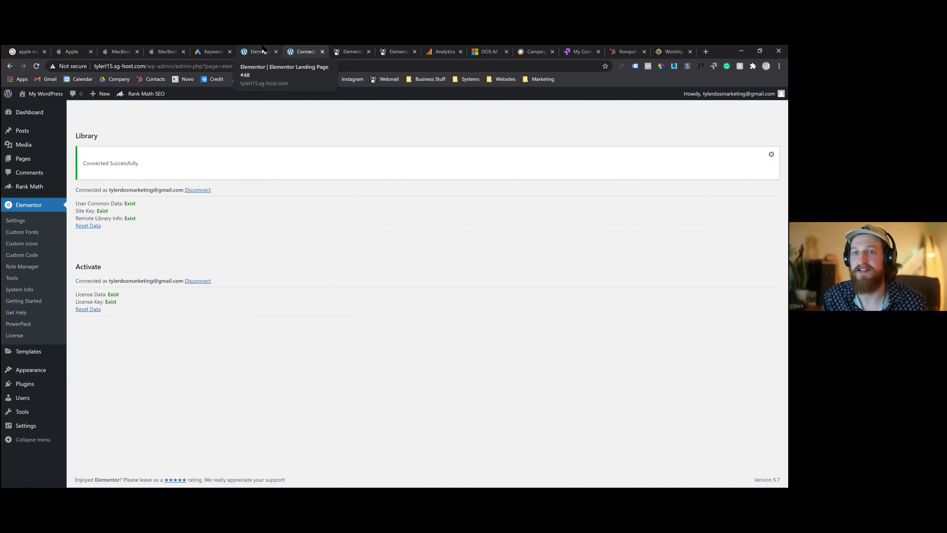
Step: Return to the landing page editor, search the library for "hai", and try to insert the Hair Stylist – Business template
click(260, 52)
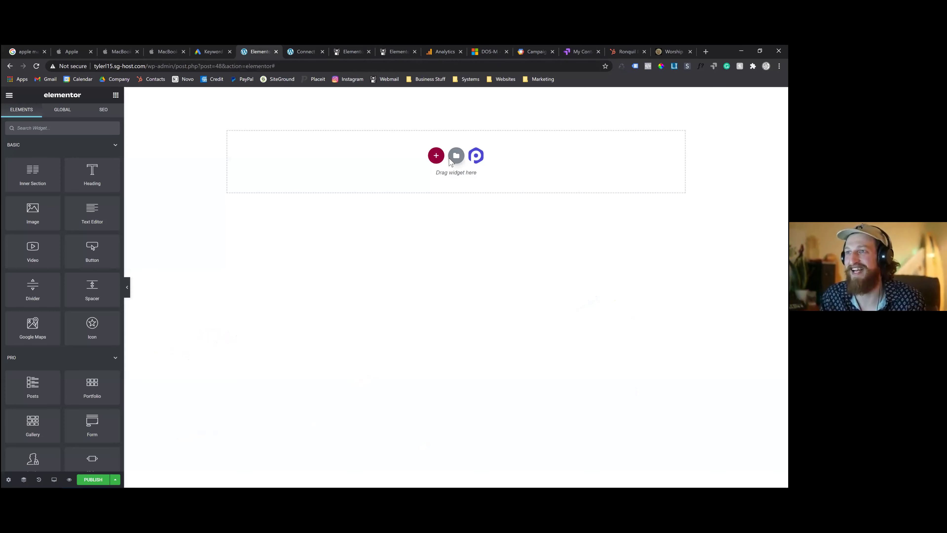
click(455, 155)
click(573, 164)
text(hai)
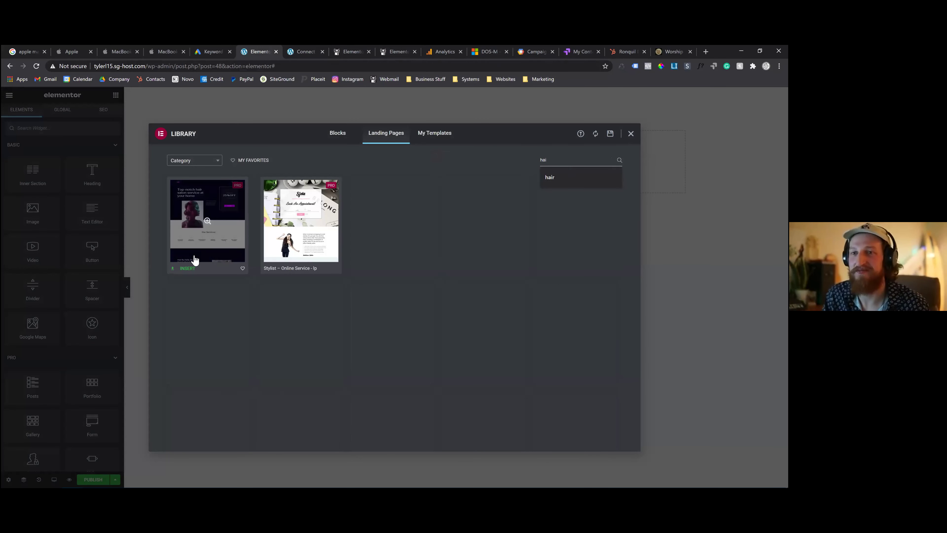
click(184, 268)
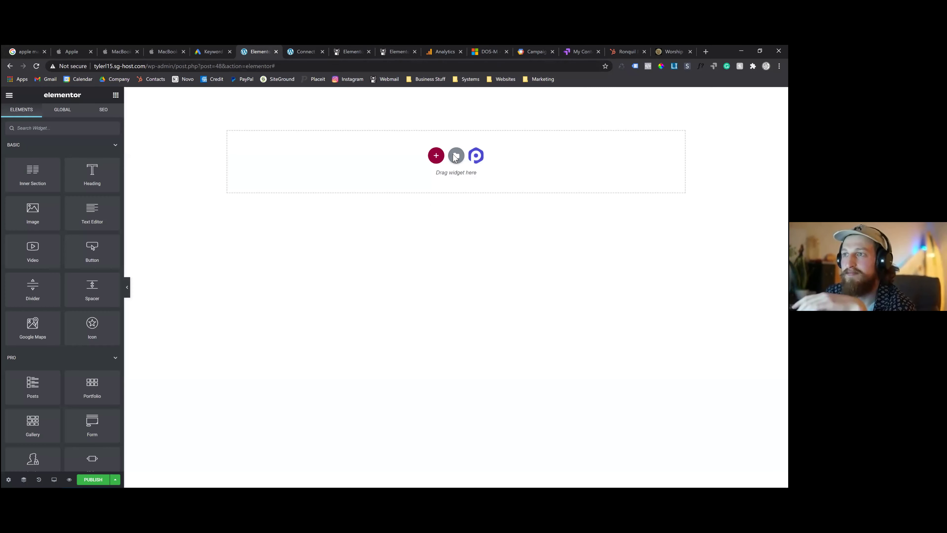
Step: Find the Hair Stylist – Business template with a library search for "hair" and insert it into the landing page
click(455, 156)
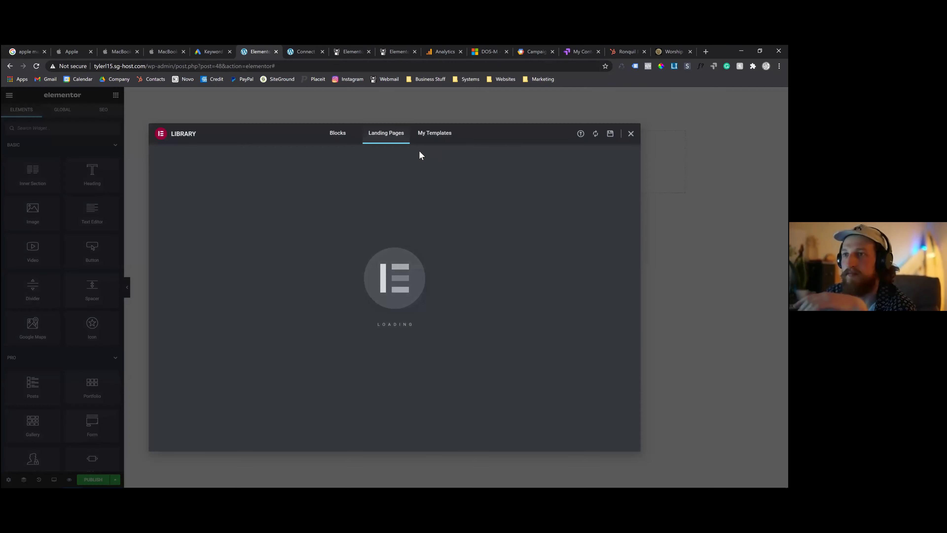
click(552, 160)
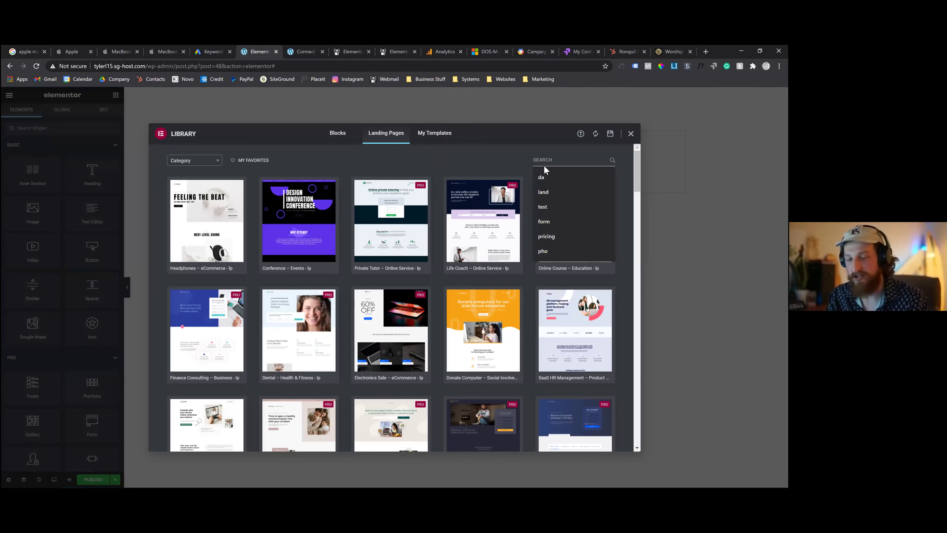
text(hair)
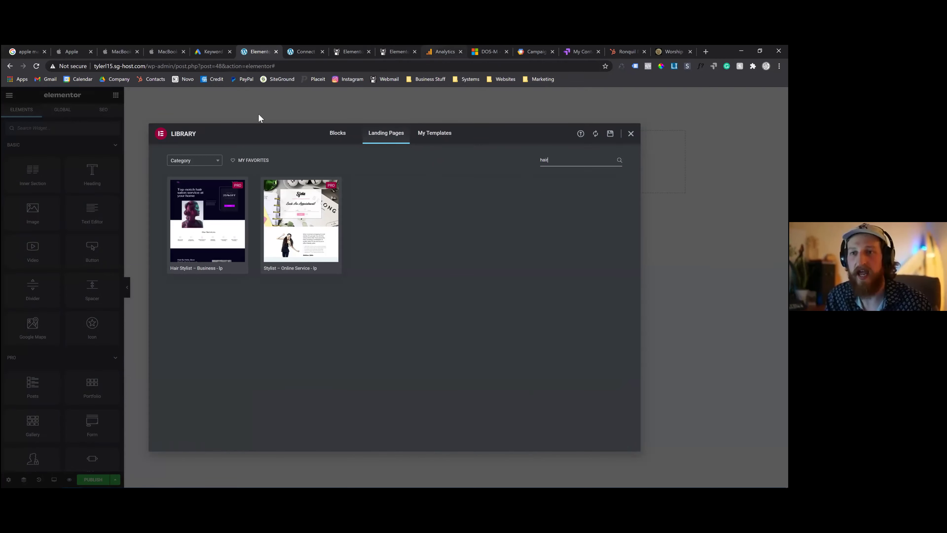
click(187, 269)
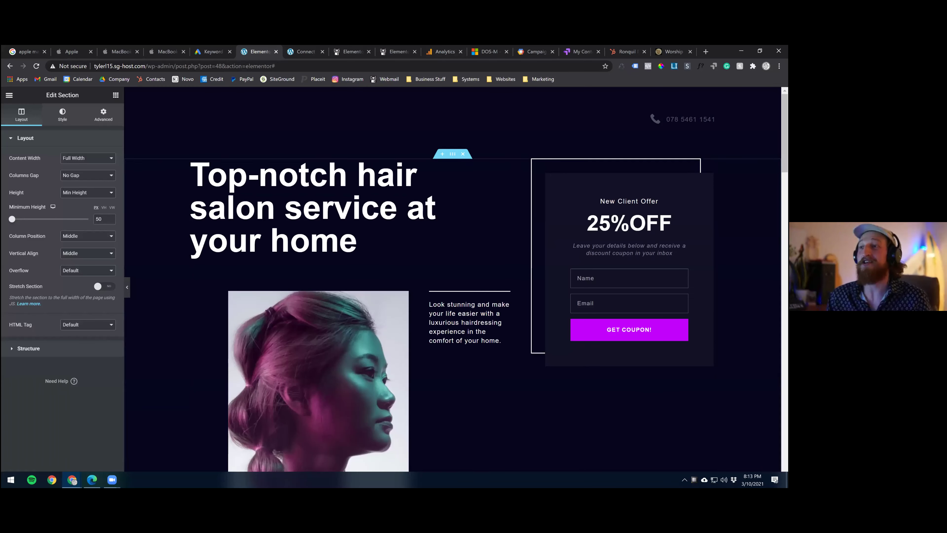
Step: Review the inserted hair salon template in desktop view, from the hero section to the closing coupon form
scroll(453, 287, down, 15)
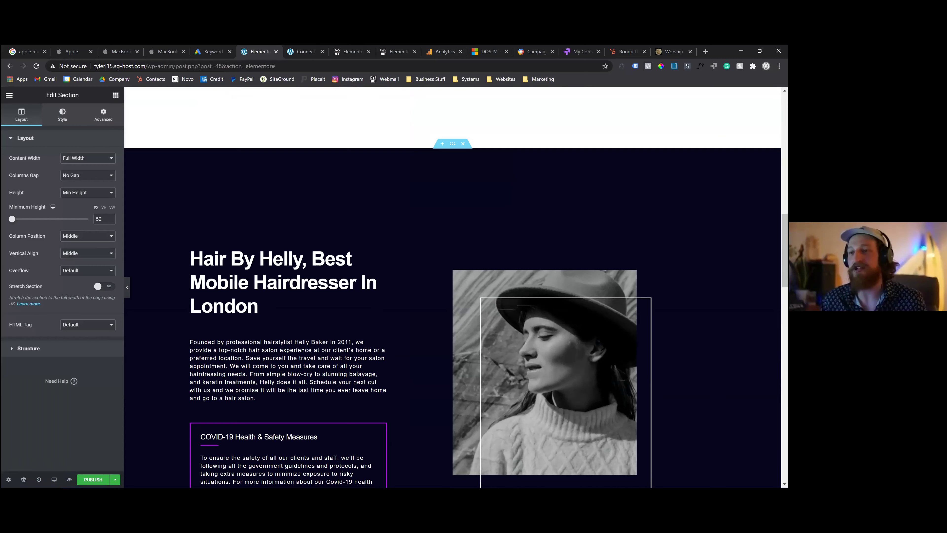
scroll(622, 215, down, 20)
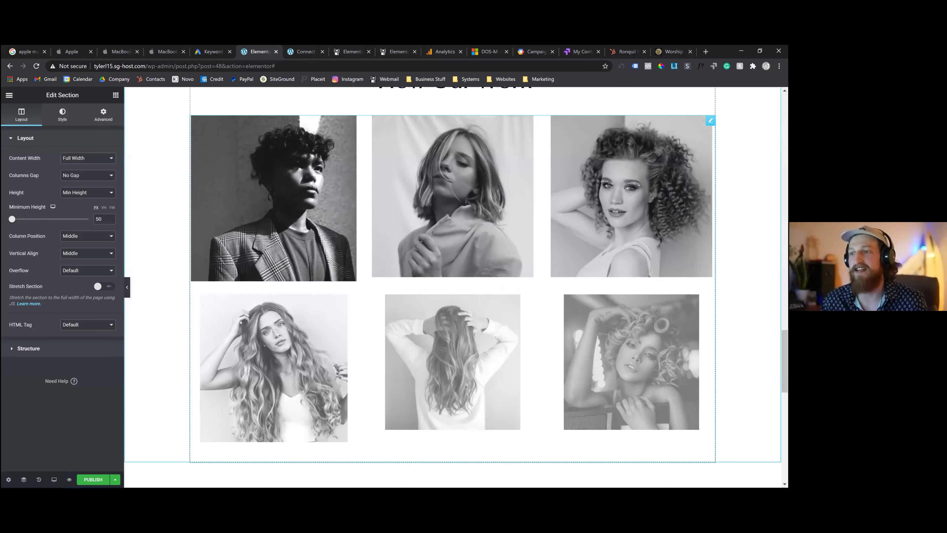
scroll(622, 215, down, 8)
scroll(638, 214, up, 5)
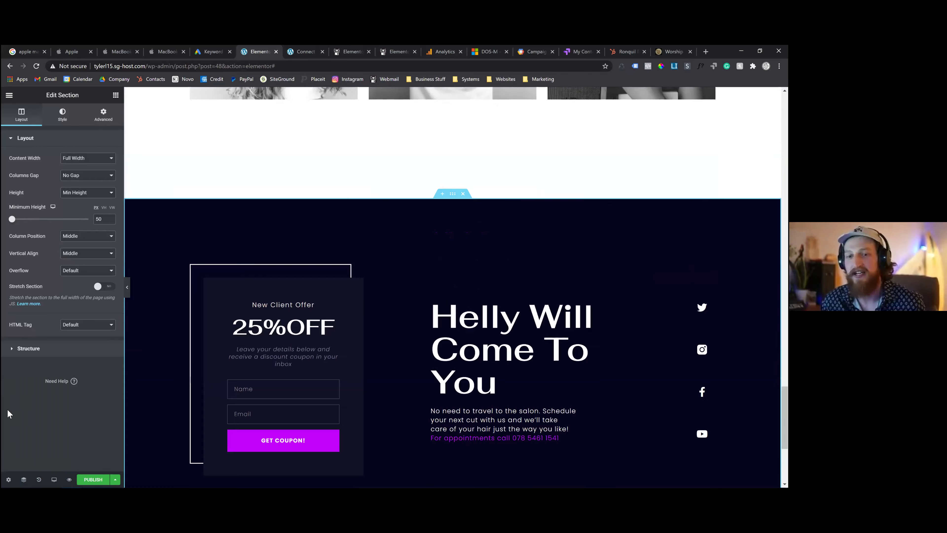
Step: Switch the editor to the Mobile preview and examine the landing page's phone layout from the hero section downward
click(56, 479)
click(29, 459)
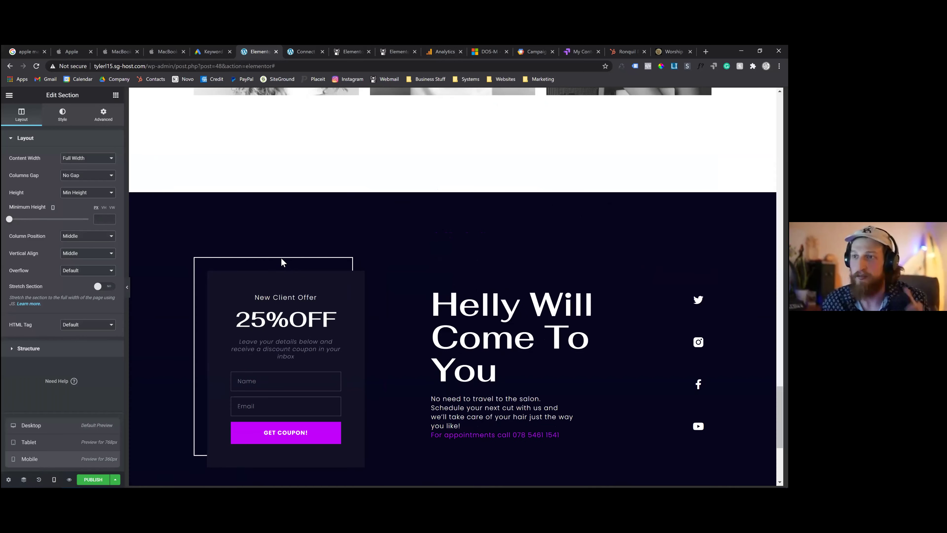
scroll(482, 281, up, 5)
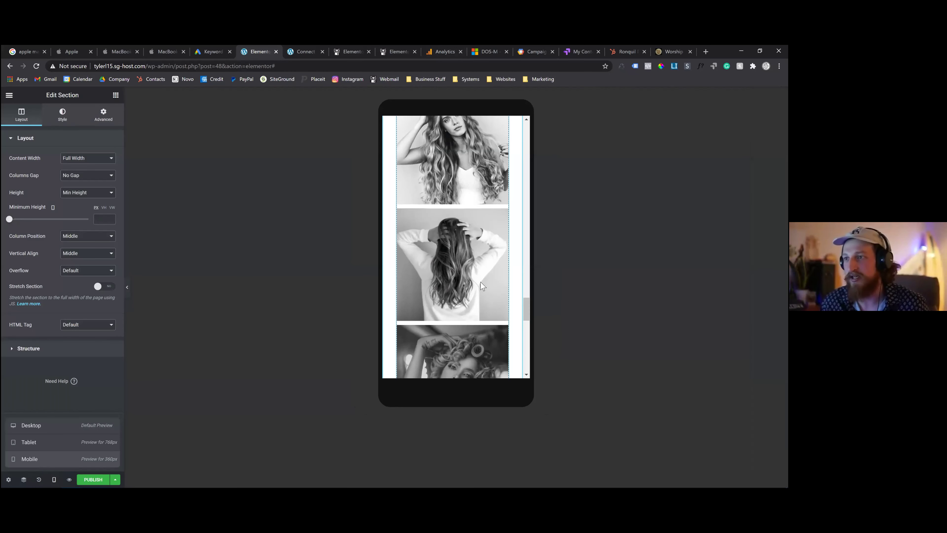
scroll(522, 283, up, 4)
drag(529, 284, 518, 127)
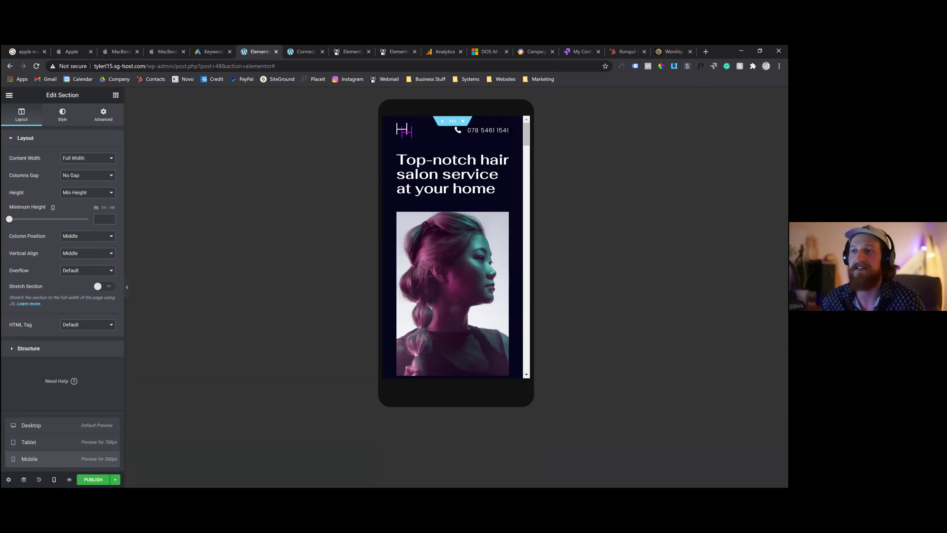
scroll(469, 278, down, 10)
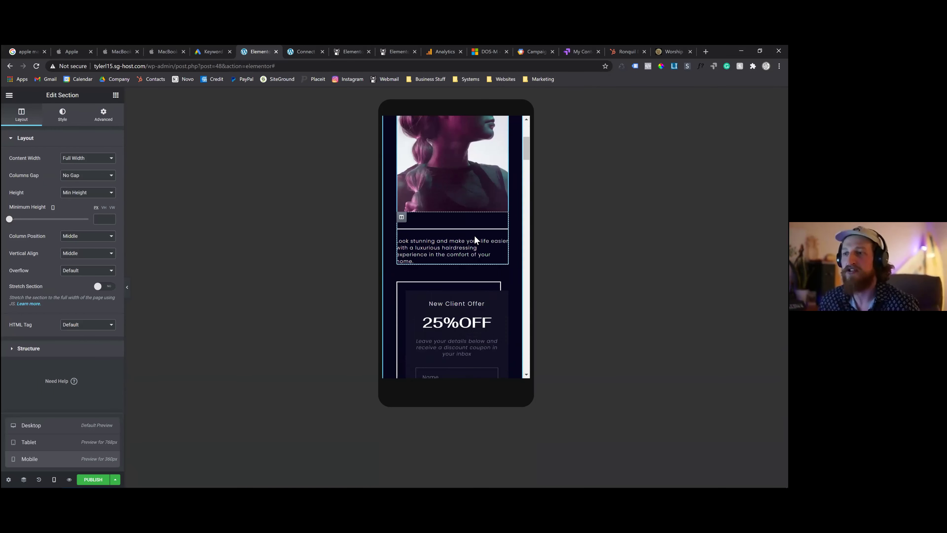
Step: Examine the rest of the phone layout from the 25% off offer through services, COVID-19 measures and testimonials, then return to the hero section
scroll(425, 277, down, 10)
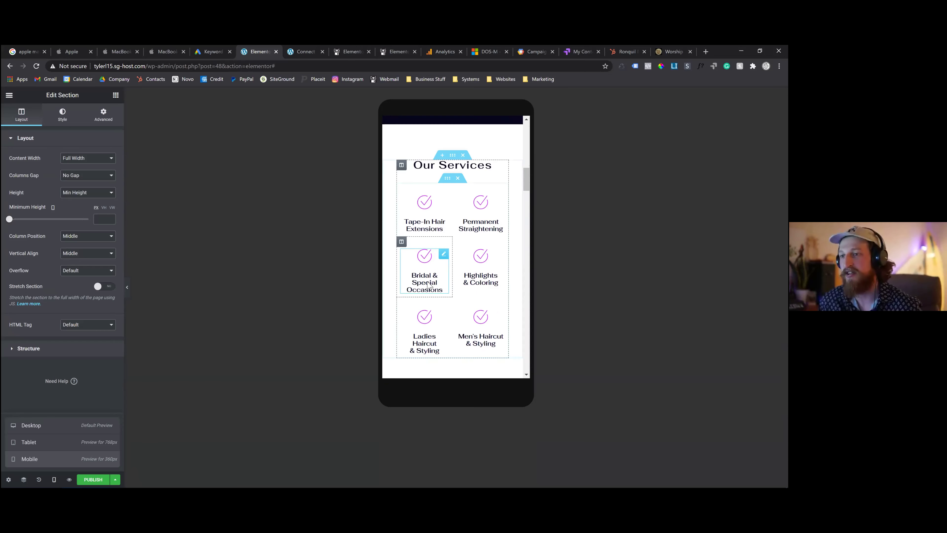
scroll(481, 230, down, 8)
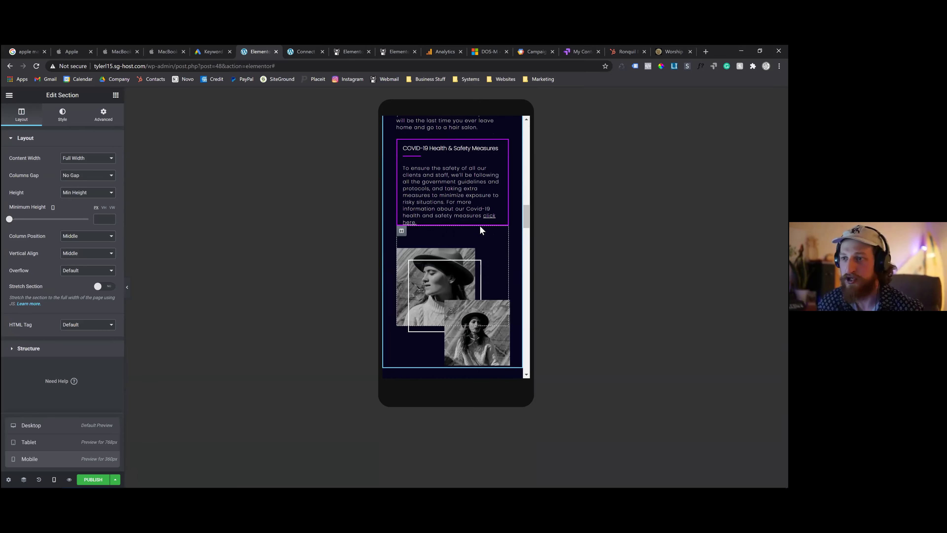
scroll(513, 242, down, 10)
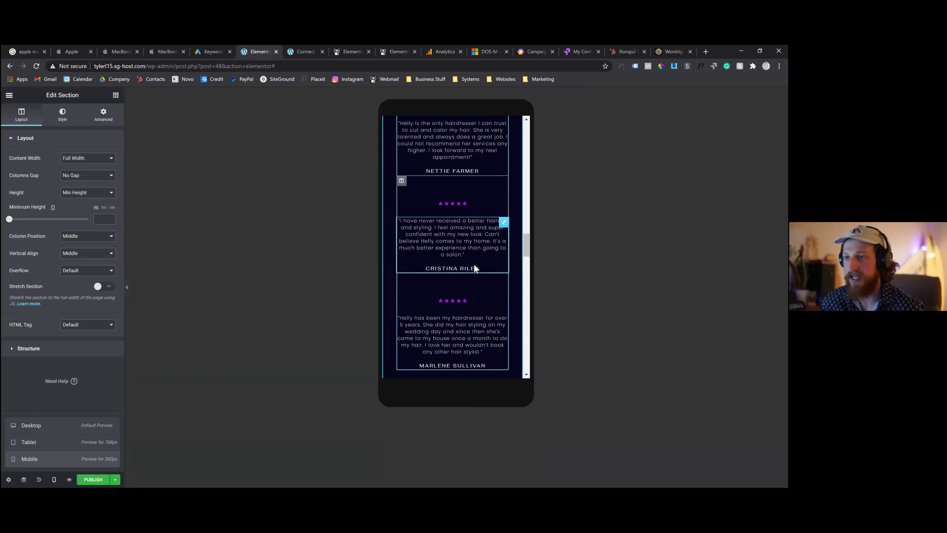
scroll(502, 266, down, 3)
scroll(476, 154, up, 20)
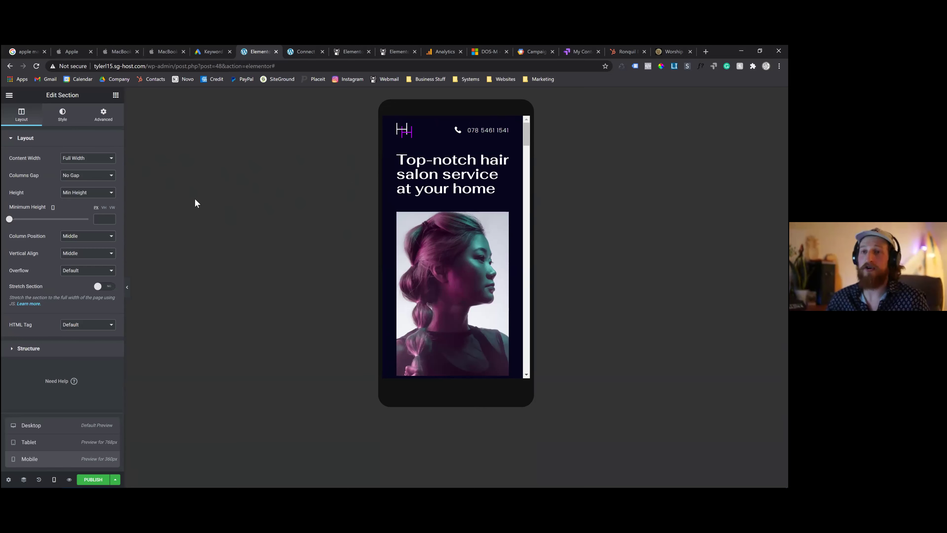
Step: Open the landing page's SEO settings and look over the snippet preview and Basic SEO checks
click(116, 96)
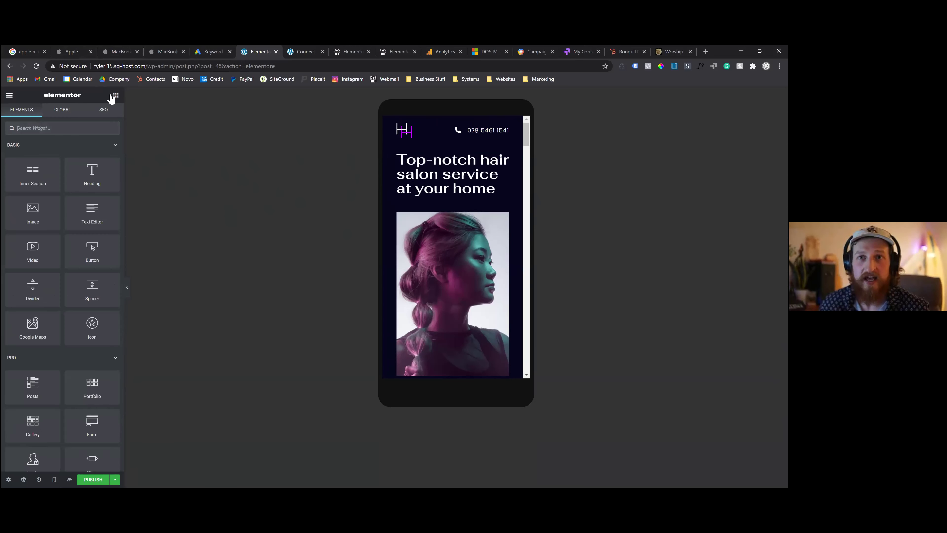
click(102, 110)
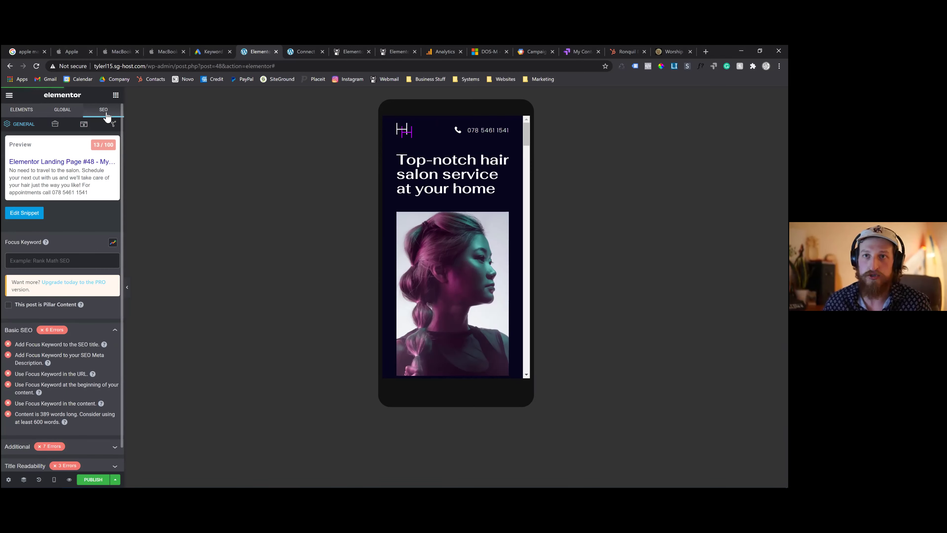
scroll(80, 183, down, 1)
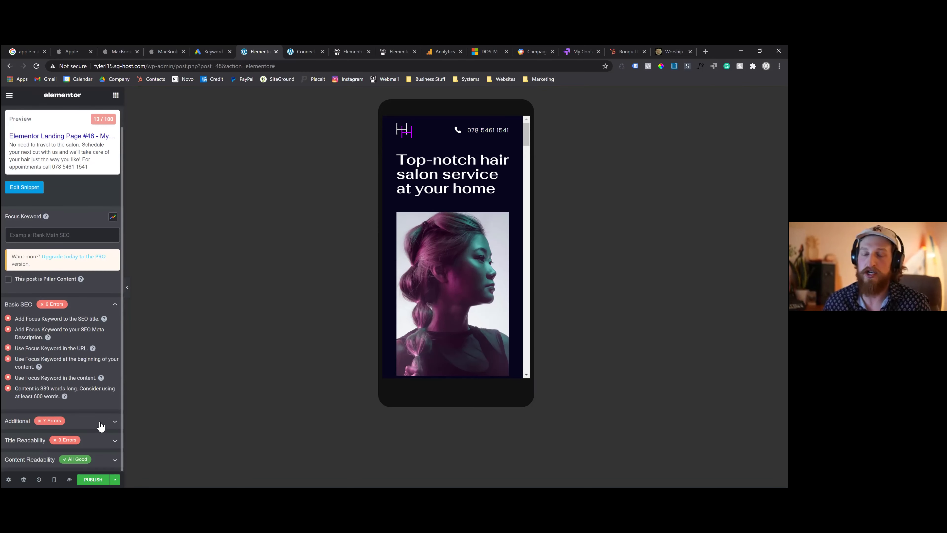
scroll(103, 303, up, 1)
Step: Take the provided keyword "hair salon" from the Google Ads keyword ideas and enter it as the landing page's focus keyword
click(58, 257)
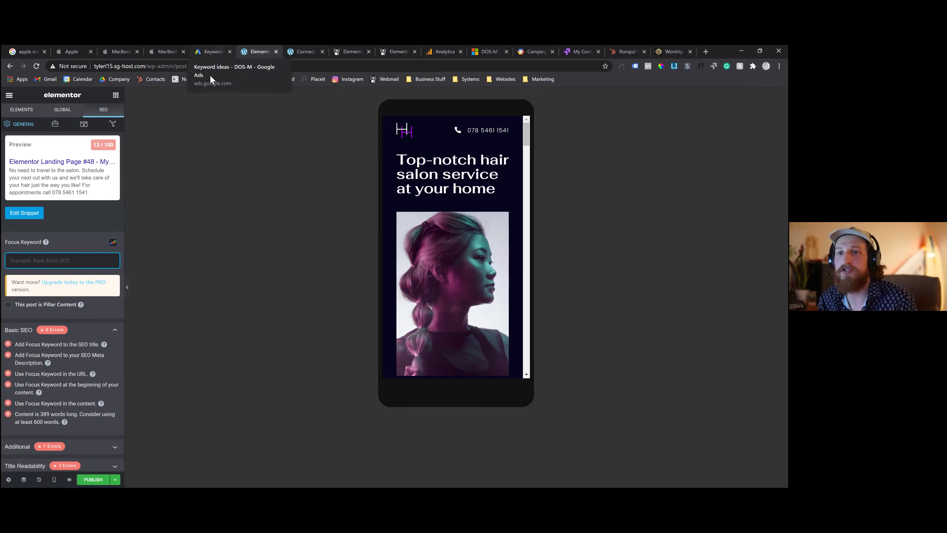
click(211, 51)
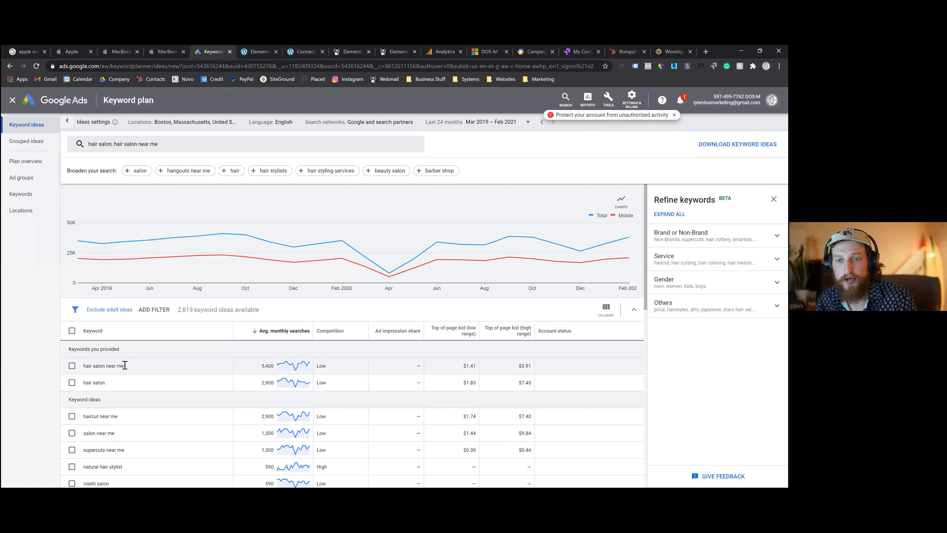
drag(108, 383, 88, 382)
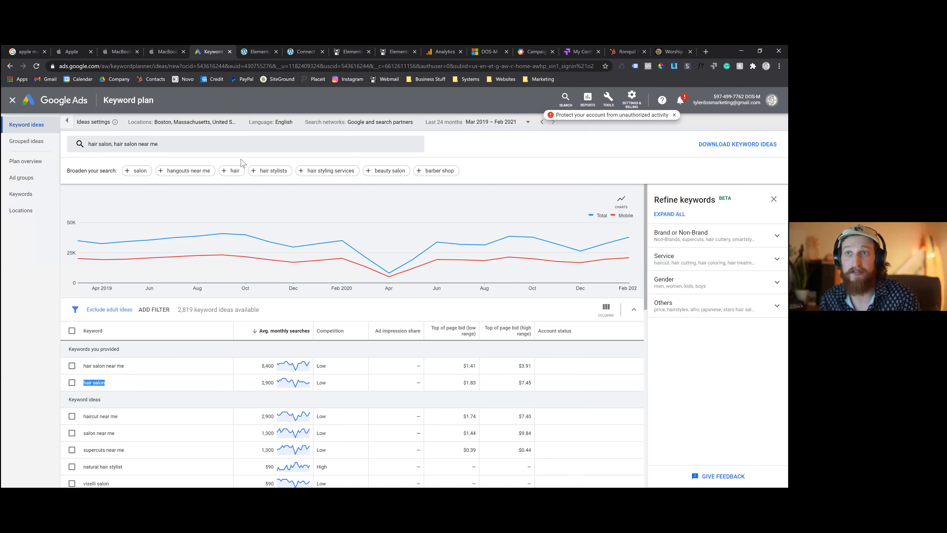
click(250, 51)
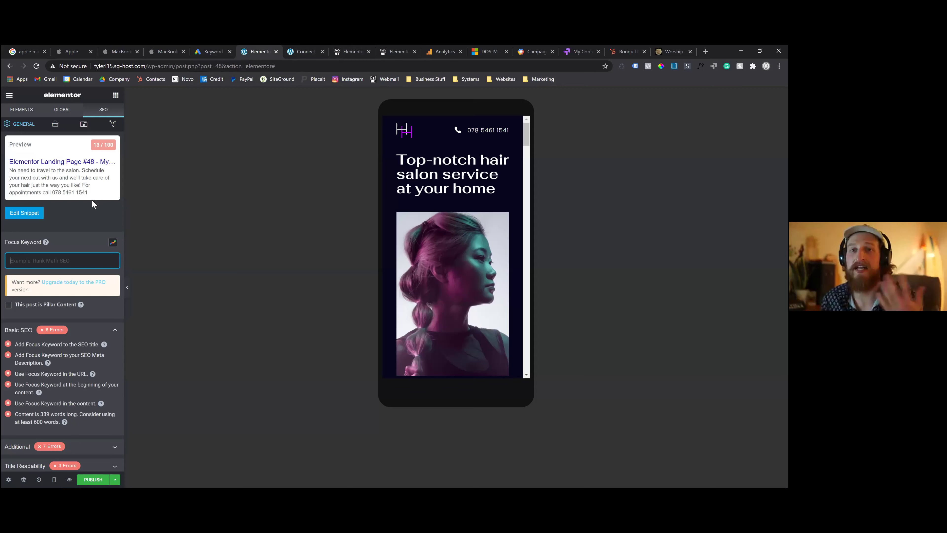
text(hair salon)
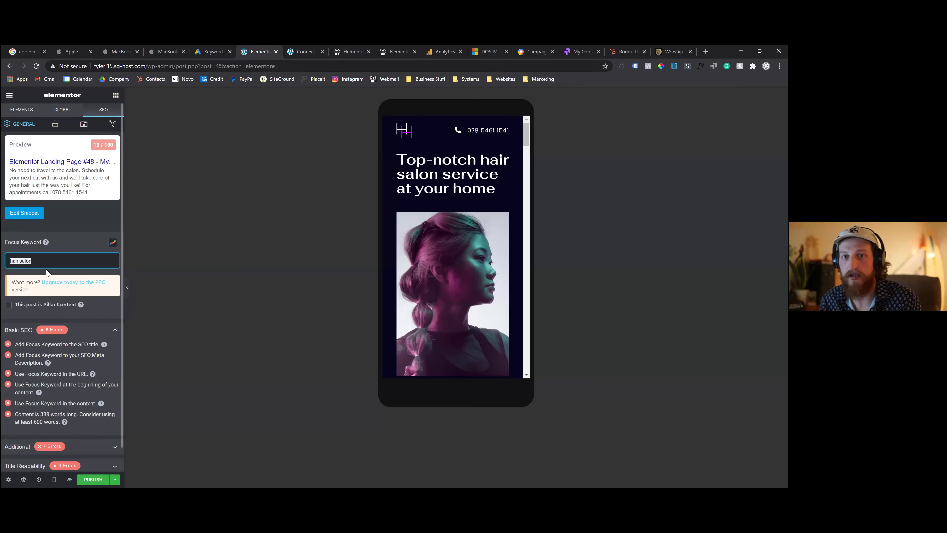
Step: Review the Google Ads keyword ideas by monthly searches, competition and bid range, then return to the landing page editor
click(211, 51)
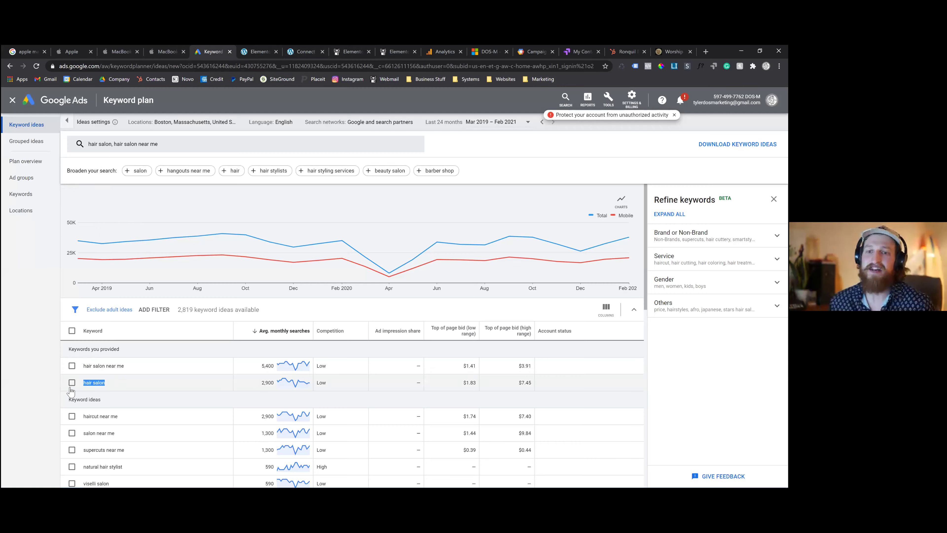
scroll(106, 373, down, 2)
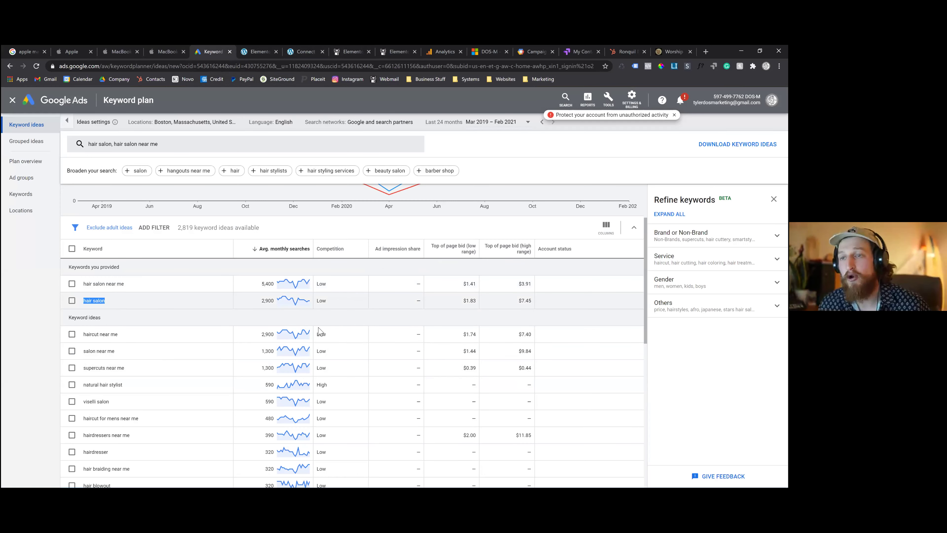
scroll(280, 342, down, 4)
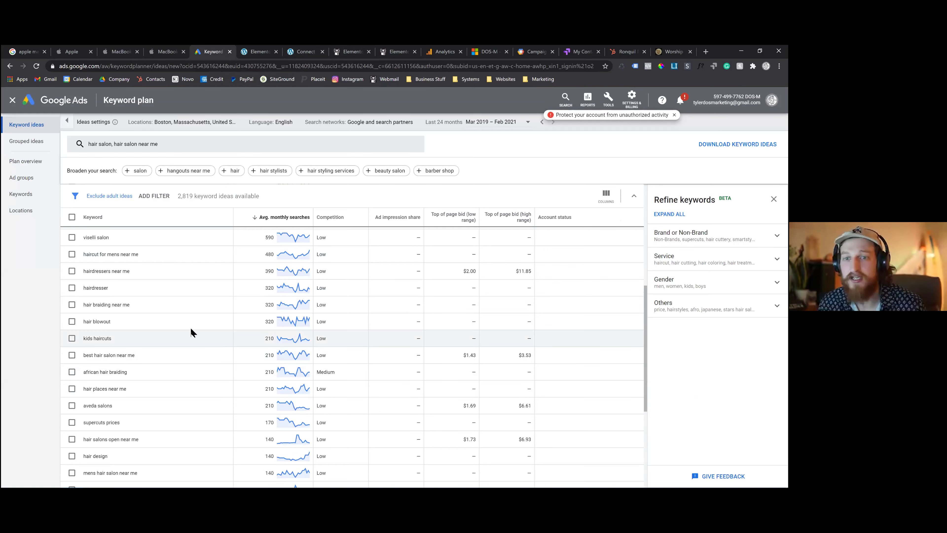
scroll(188, 332, down, 2)
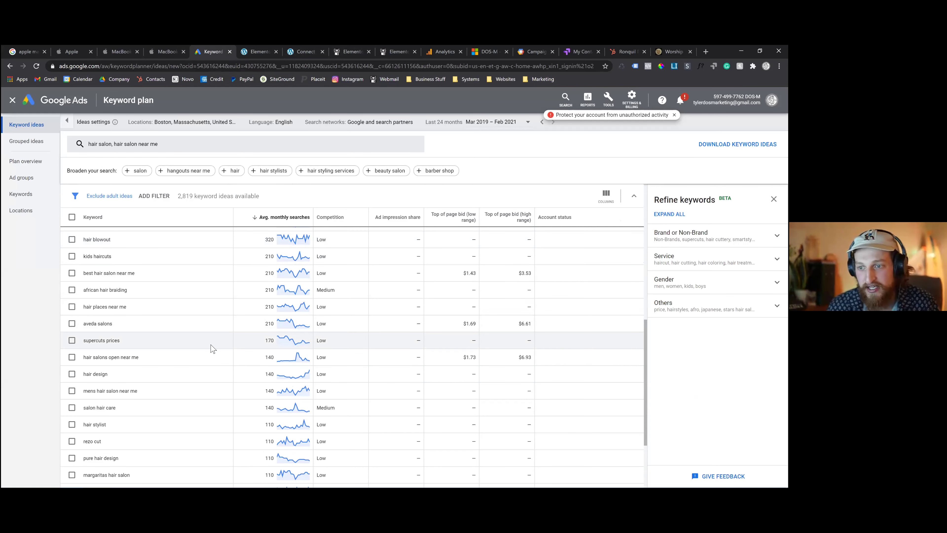
scroll(209, 349, down, 1)
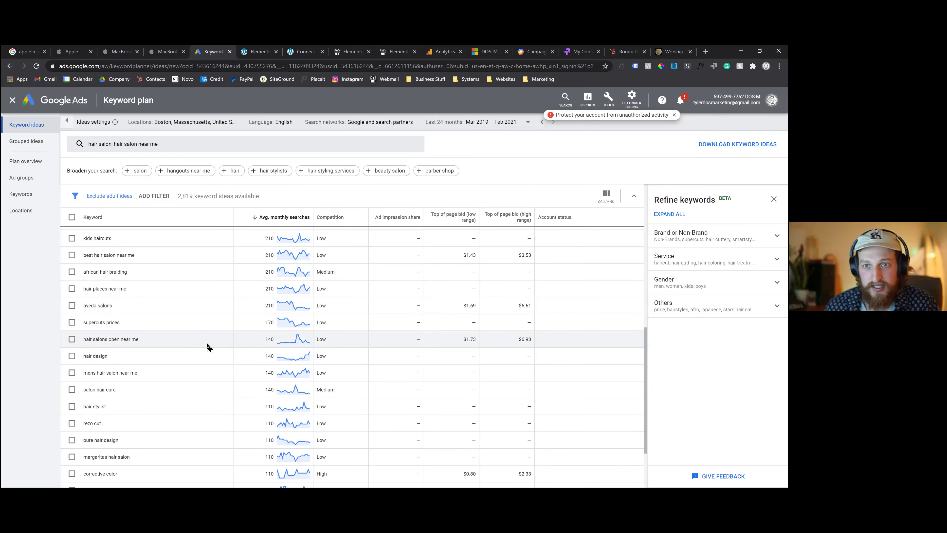
scroll(202, 349, up, 5)
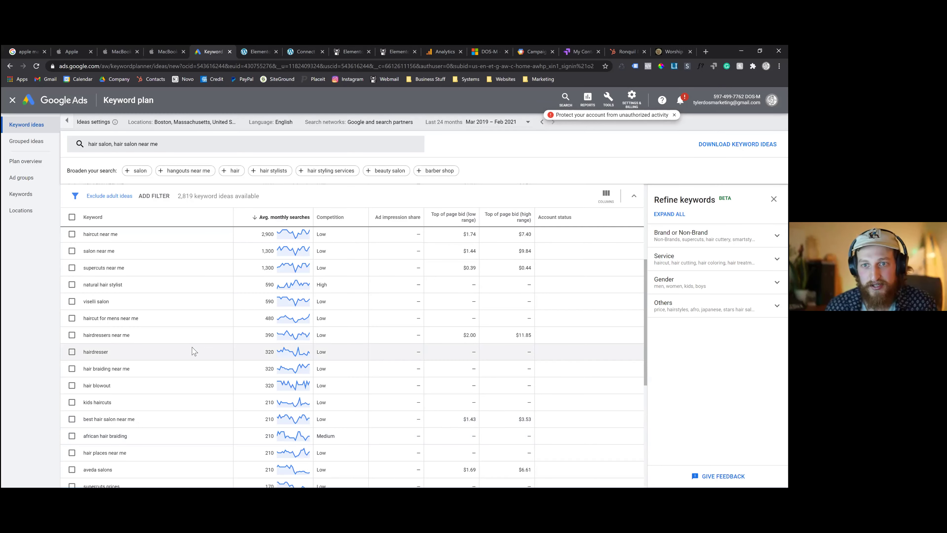
scroll(194, 350, up, 2)
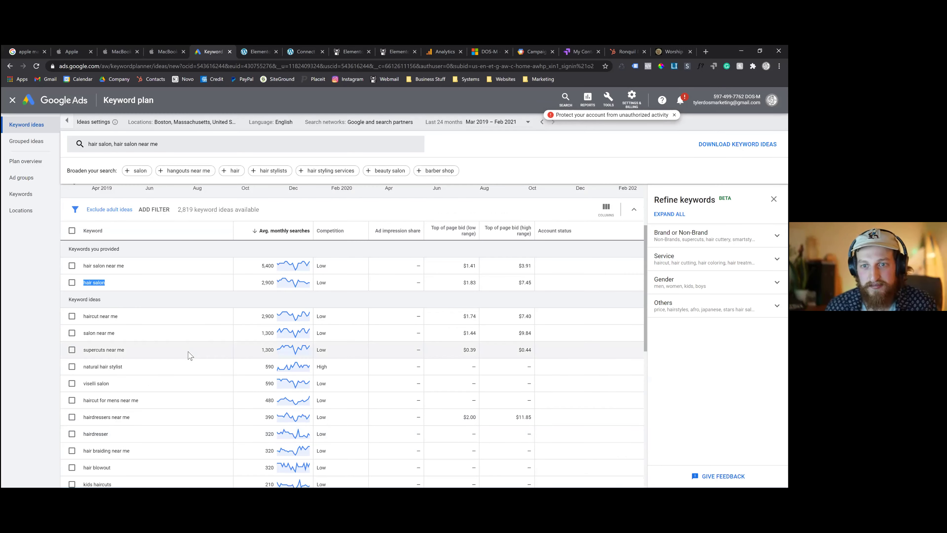
click(271, 51)
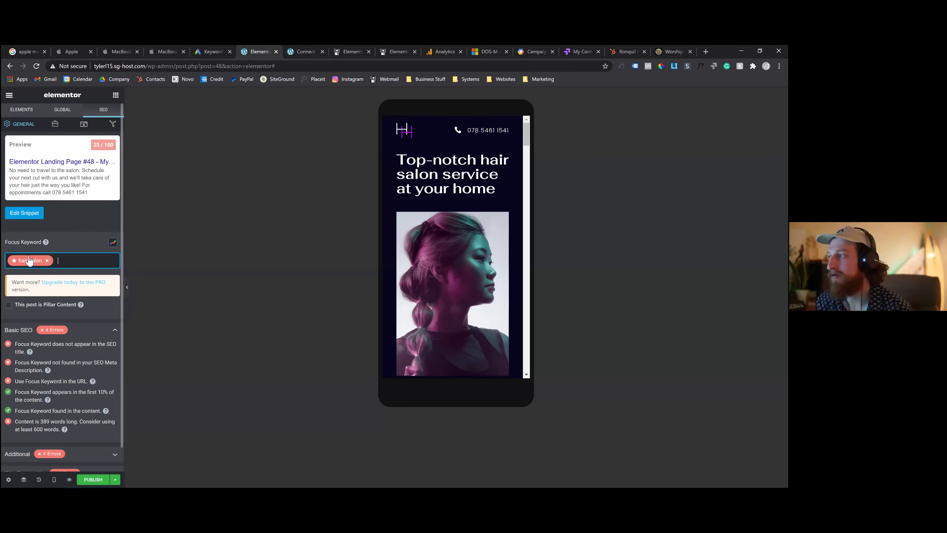
Step: Check the search volume and bid range of "hair salon near me" in Google Ads and return to the landing page editor
key(ctrl+shift+Tab)
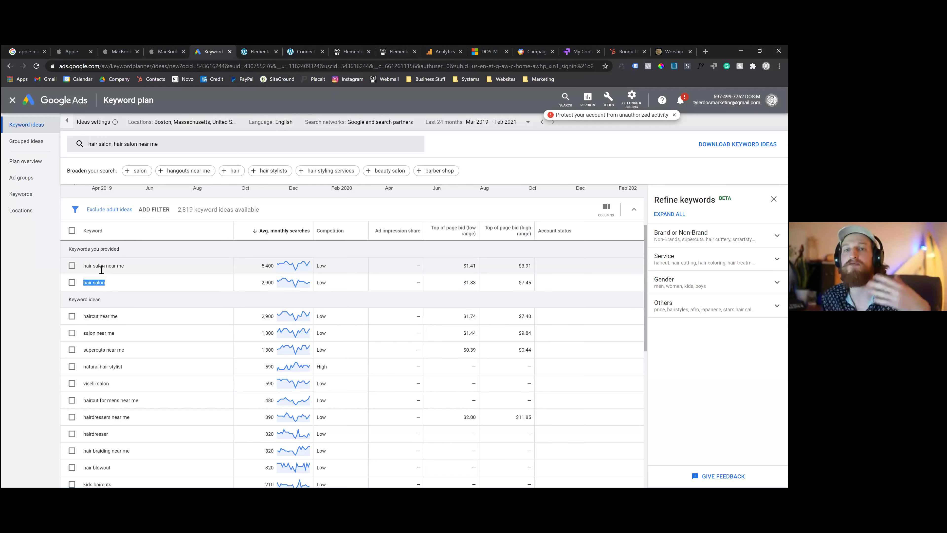
triple_click(116, 266)
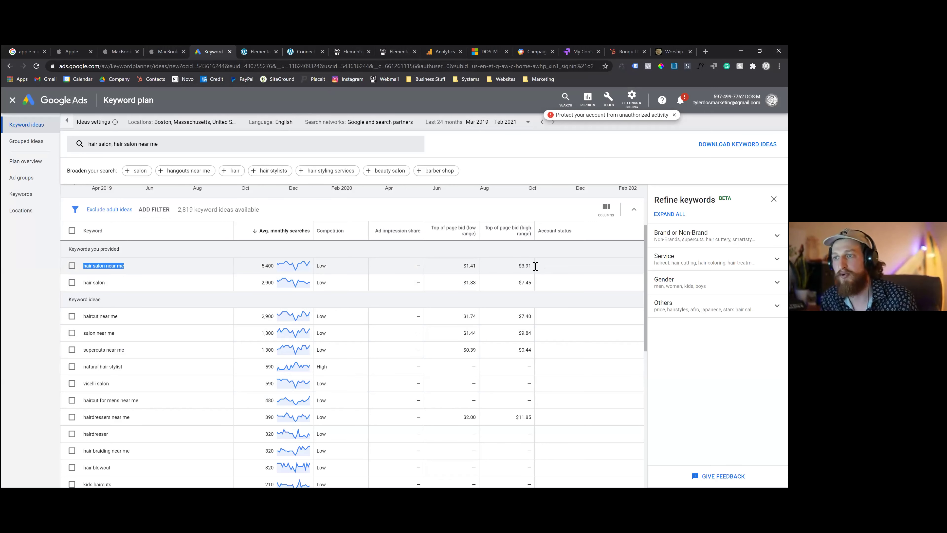
click(257, 51)
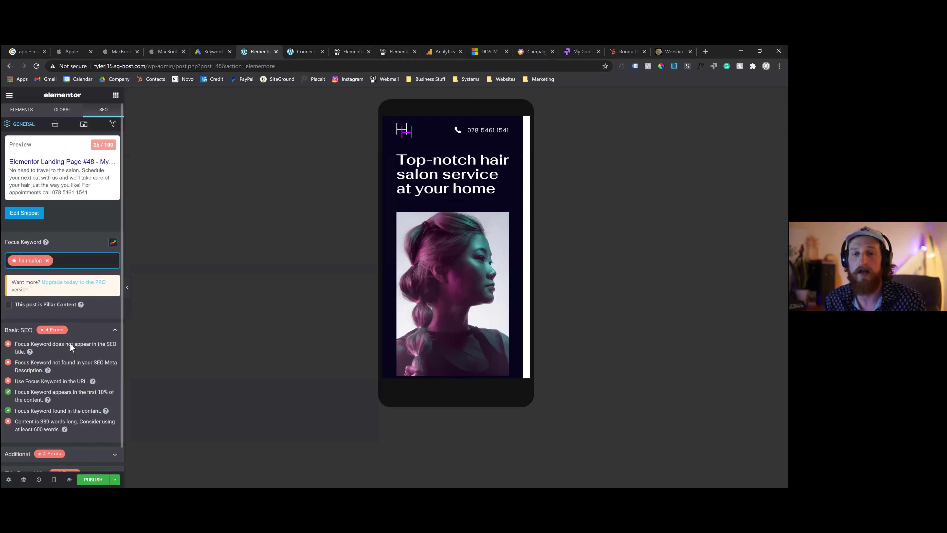
Step: Examine the Basic SEO checks for the focus keyword and compare them with the page's content down to the services section
scroll(96, 382, down, 1)
scroll(52, 261, up, 1)
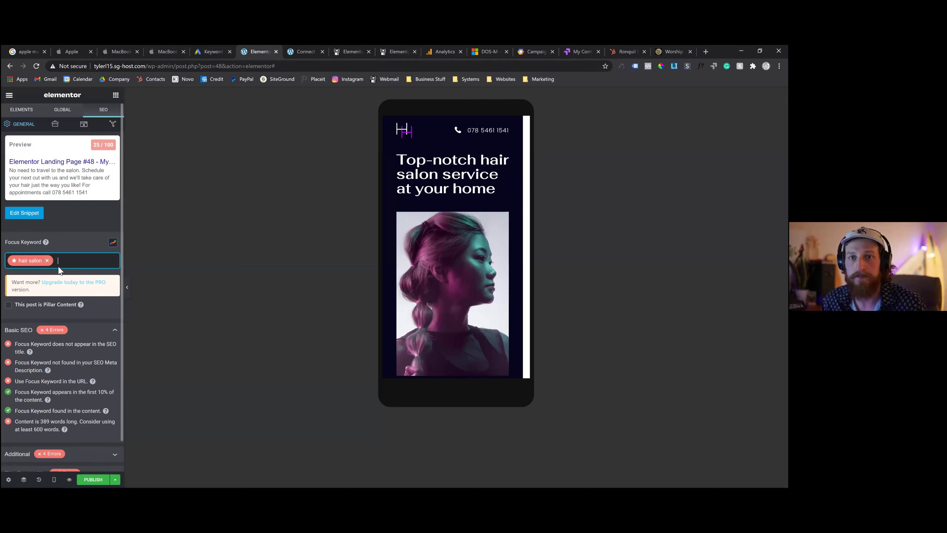
scroll(90, 376, down, 1)
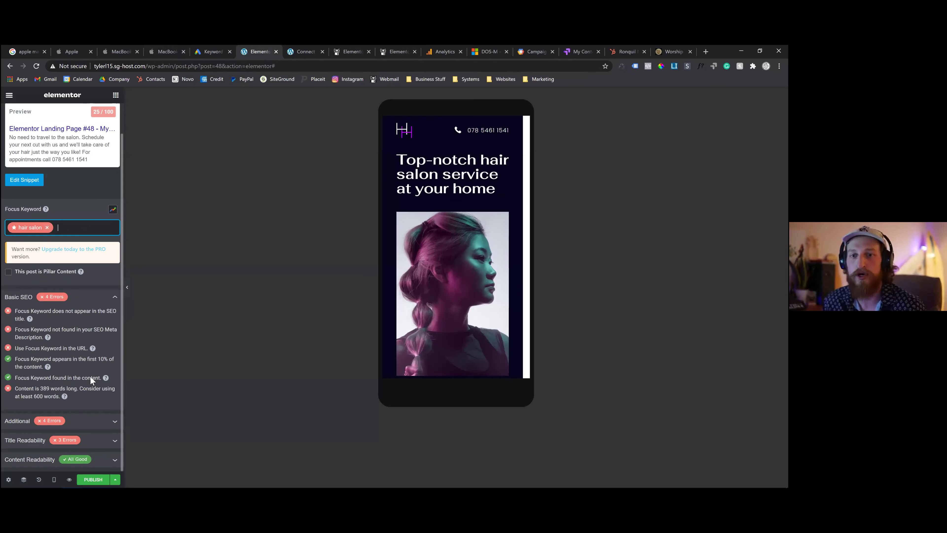
scroll(458, 224, down, 4)
scroll(458, 243, down, 4)
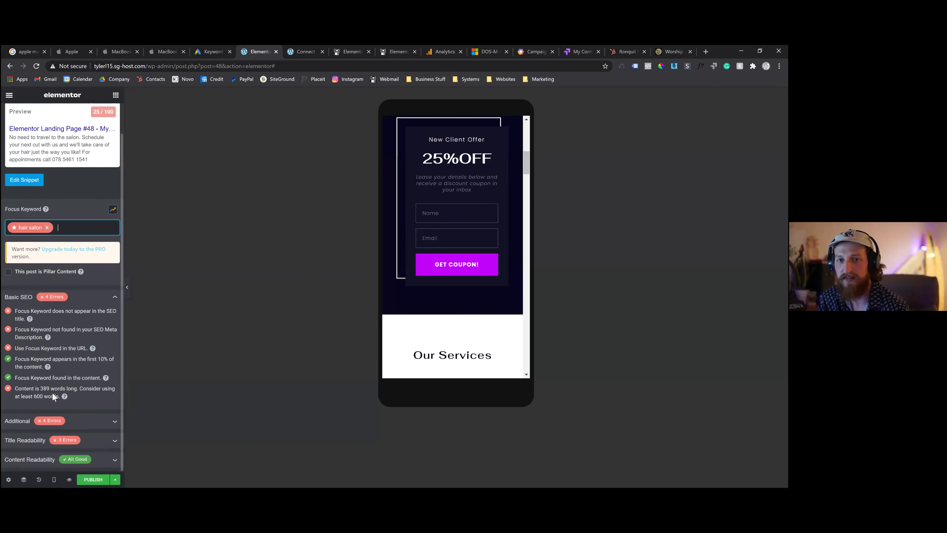
scroll(43, 239, up, 1)
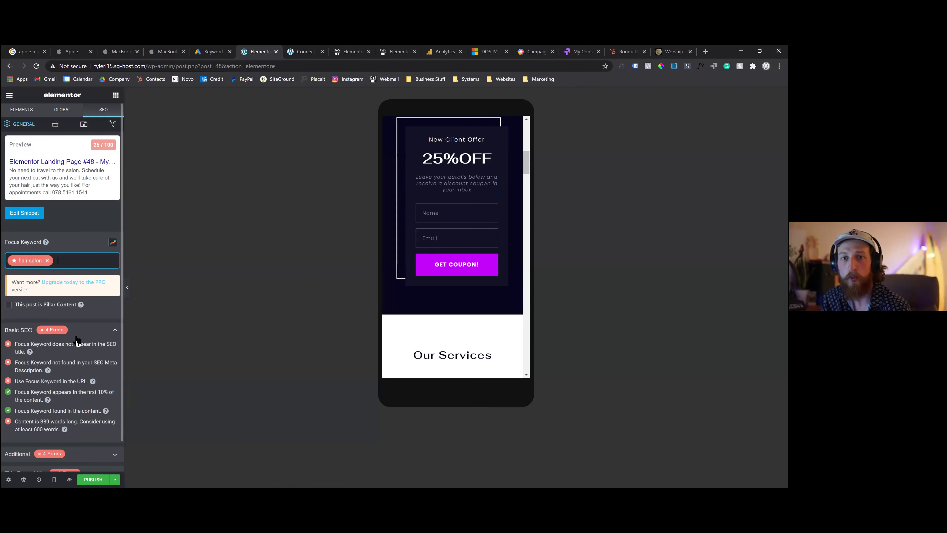
scroll(71, 358, down, 1)
Step: Expand the Additional SEO checks and read the hints about the short URL and using the focus keyword in the URL
click(82, 423)
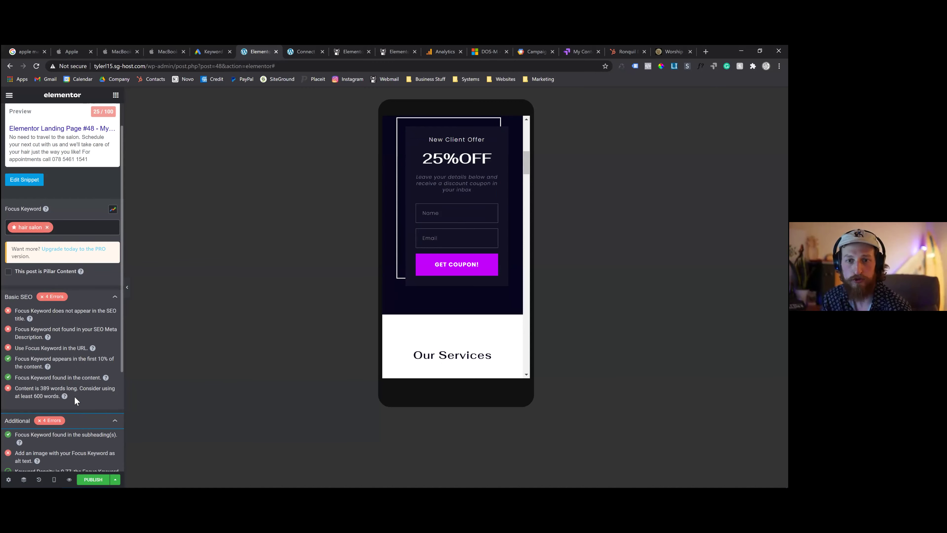
scroll(67, 351, down, 5)
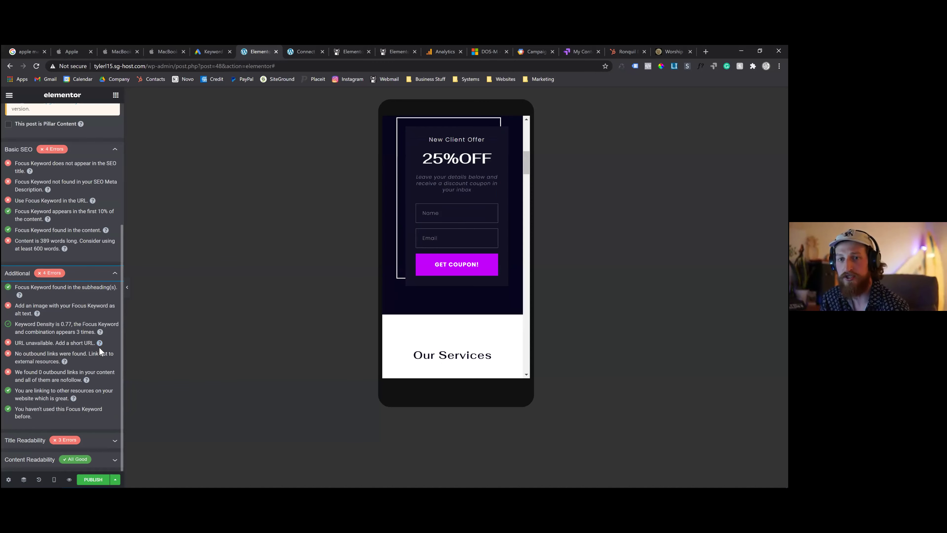
mouse_move(99, 346)
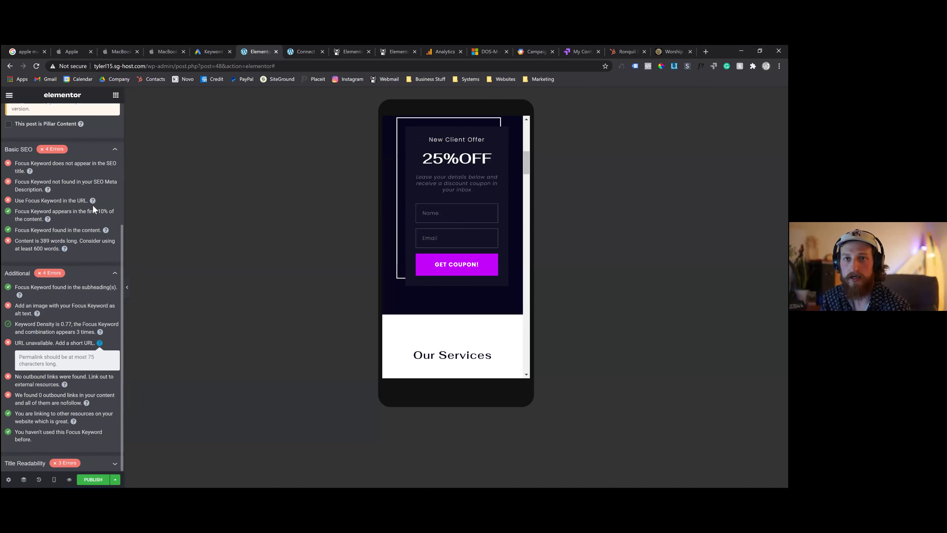
mouse_move(94, 203)
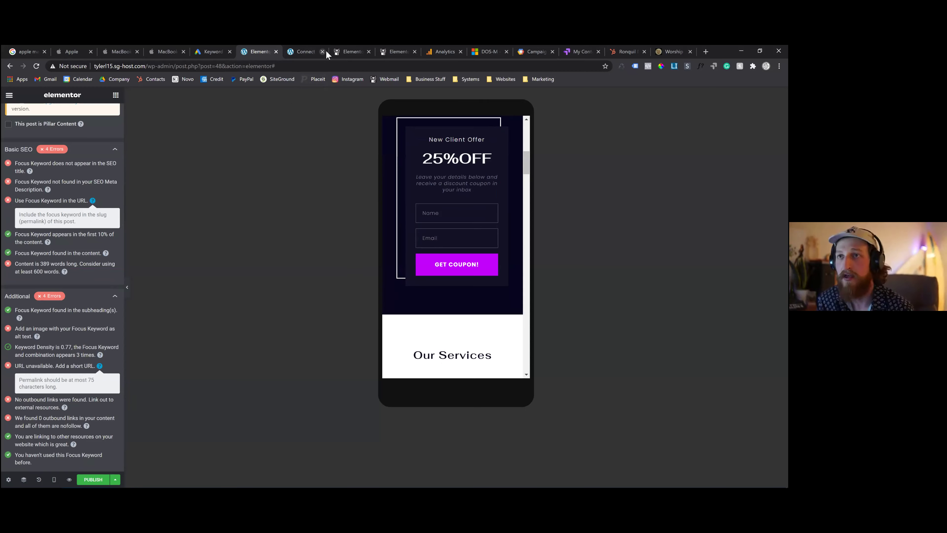
Step: Inspect the SEO preview and checks of the Building A Landing Page project, then switch to the Tattoo Artist Websites page editor
click(316, 52)
click(347, 52)
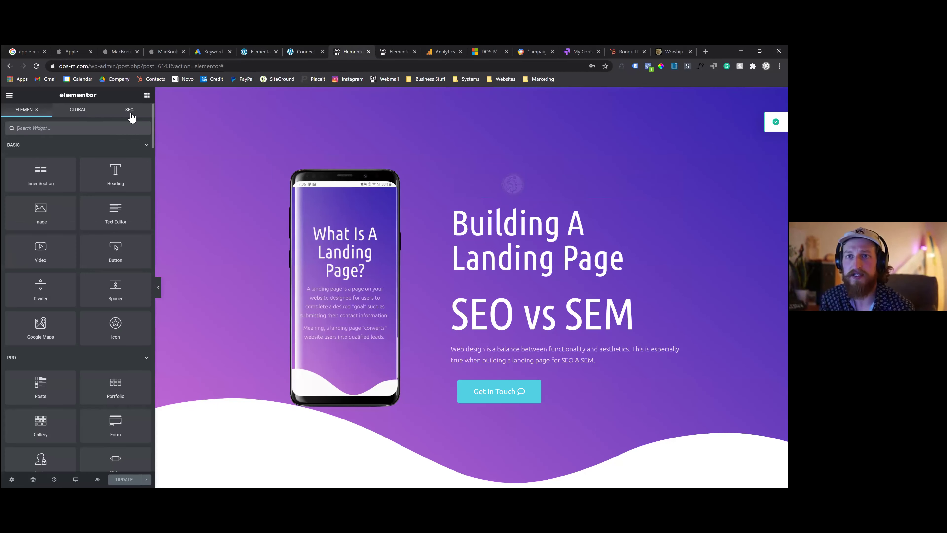
click(131, 111)
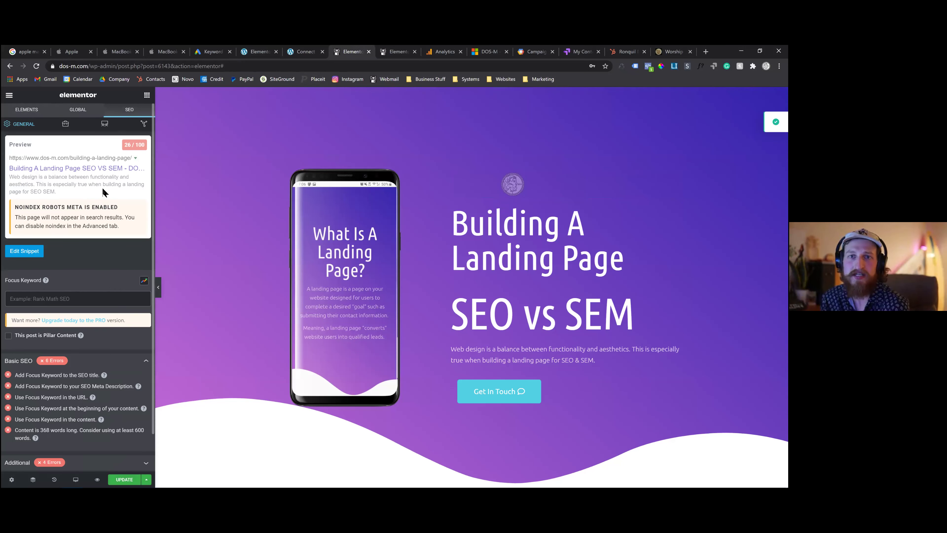
scroll(111, 255, down, 1)
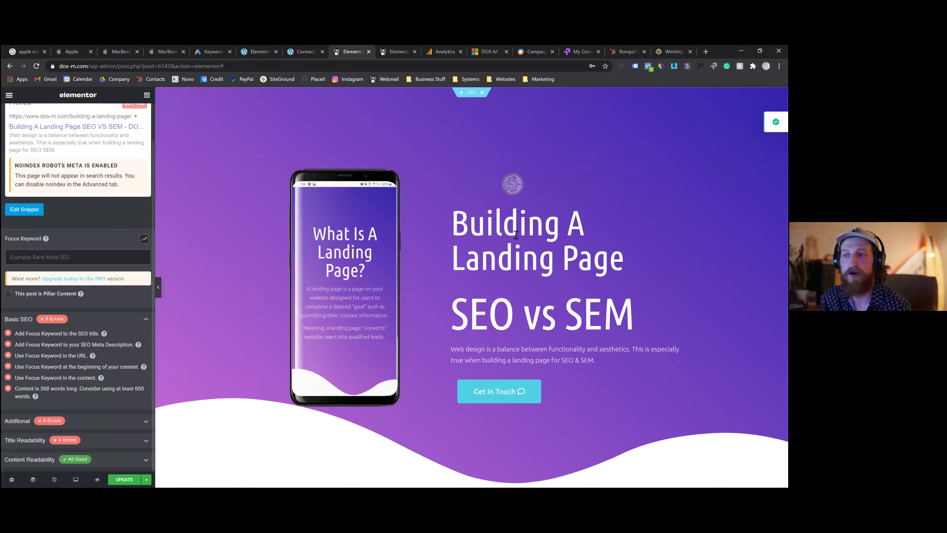
scroll(522, 261, down, 1)
click(399, 51)
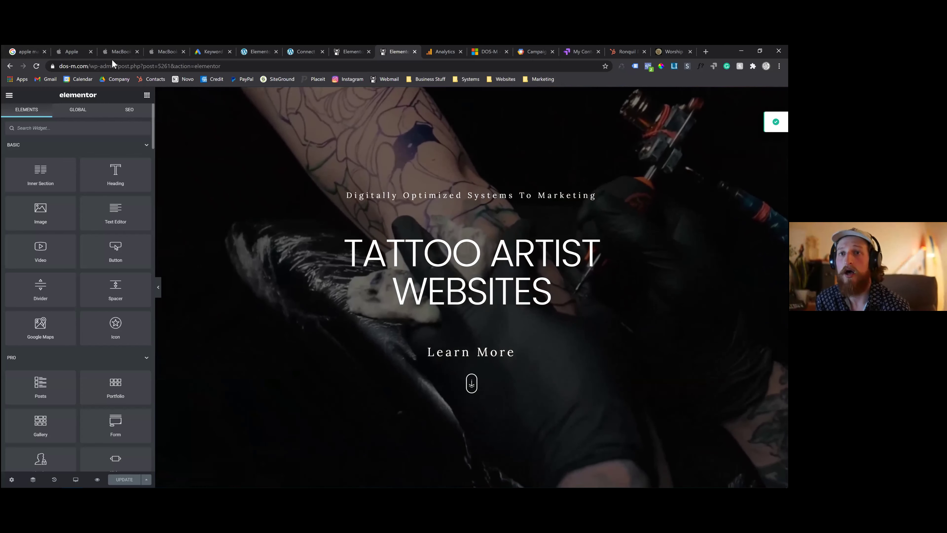
Step: Open the SEO analysis of the Tattoo Artist Websites page and expand its Additional checks
click(136, 111)
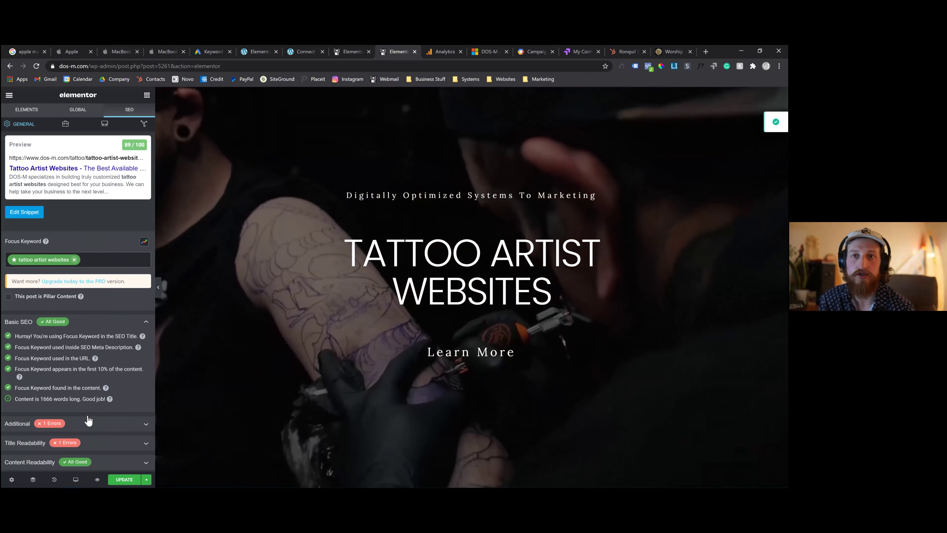
click(90, 423)
scroll(98, 398, down, 2)
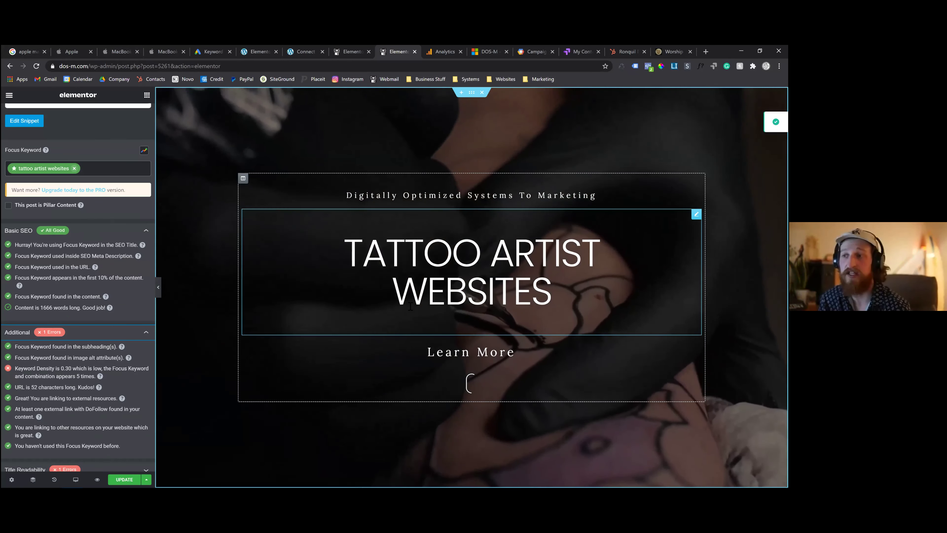
Step: Review the page content from the hero heading through the Mobile First and Common Questions sections for uses of the focus keyword
scroll(410, 309, down, 5)
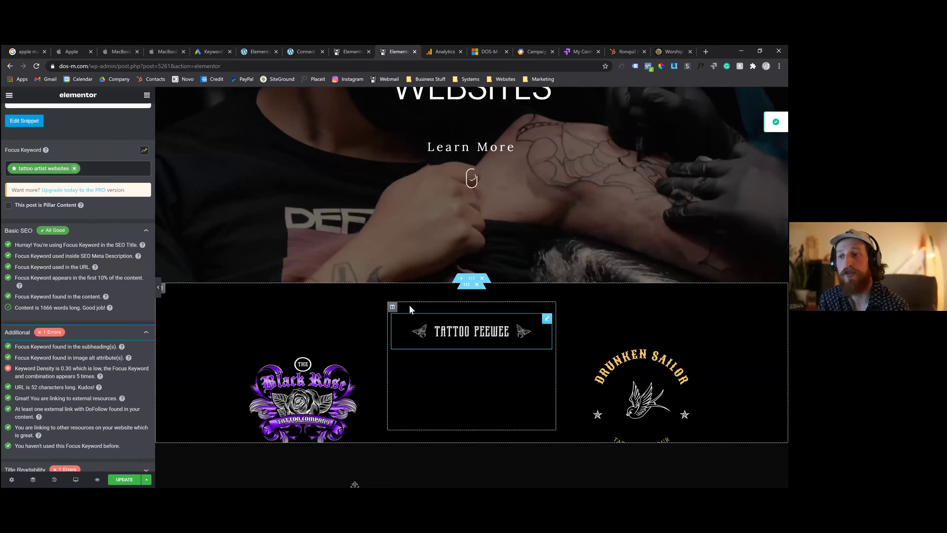
scroll(409, 305, down, 9)
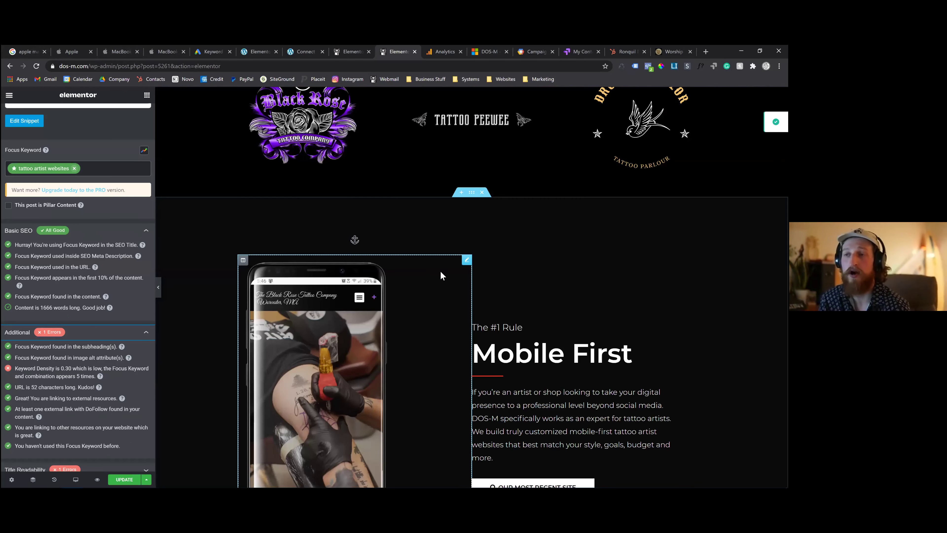
scroll(445, 279, down, 5)
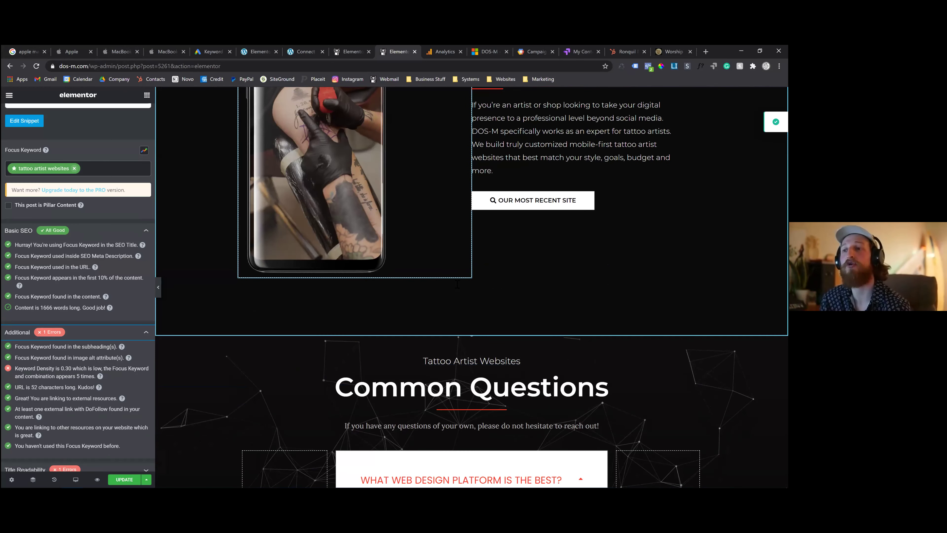
scroll(456, 284, down, 3)
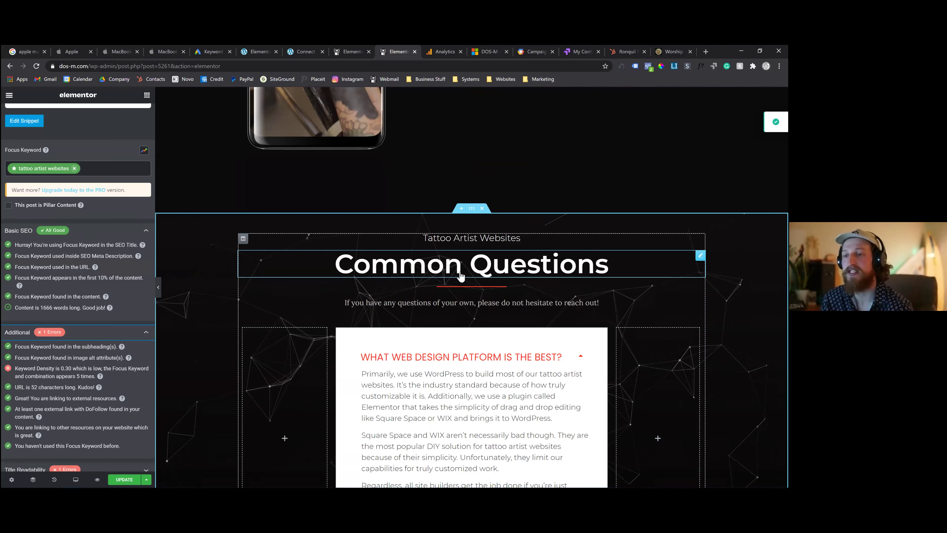
scroll(456, 279, down, 1)
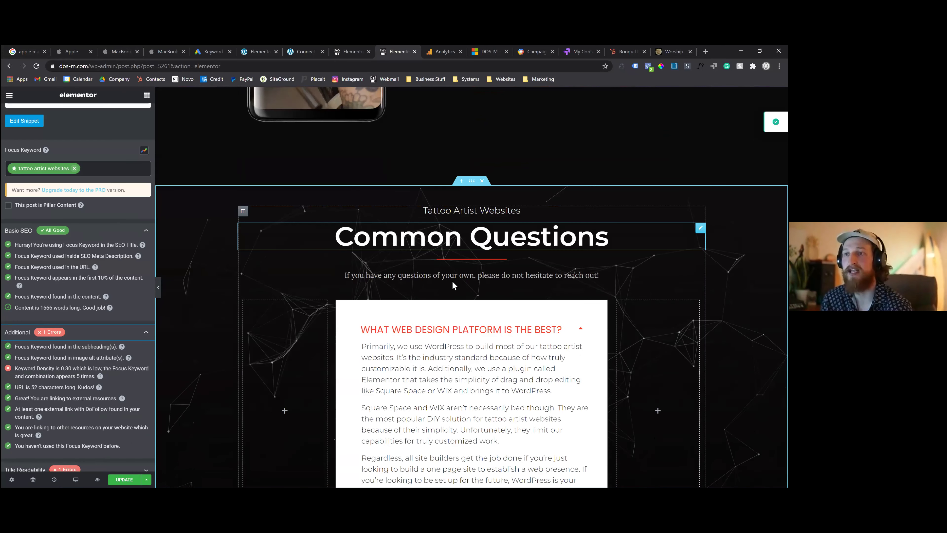
scroll(462, 320, down, 4)
scroll(487, 314, up, 20)
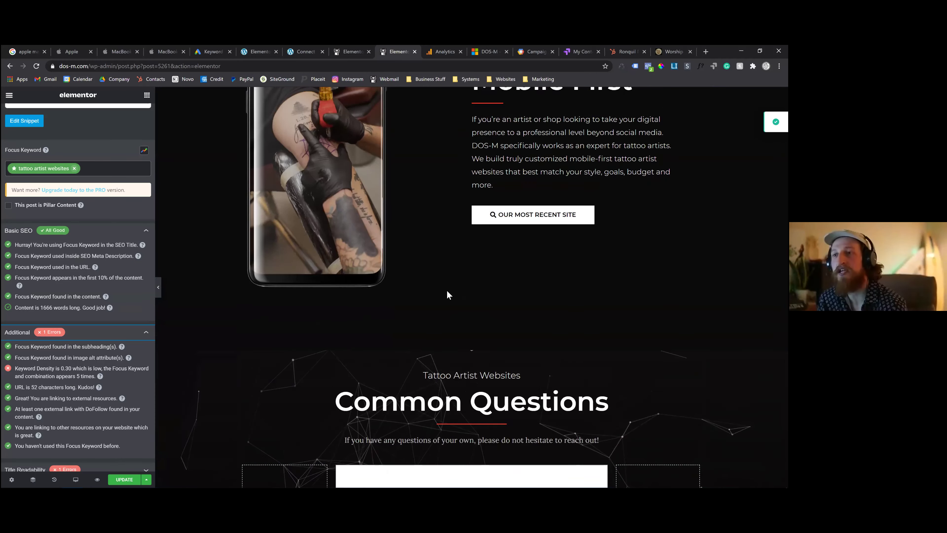
scroll(444, 290, up, 8)
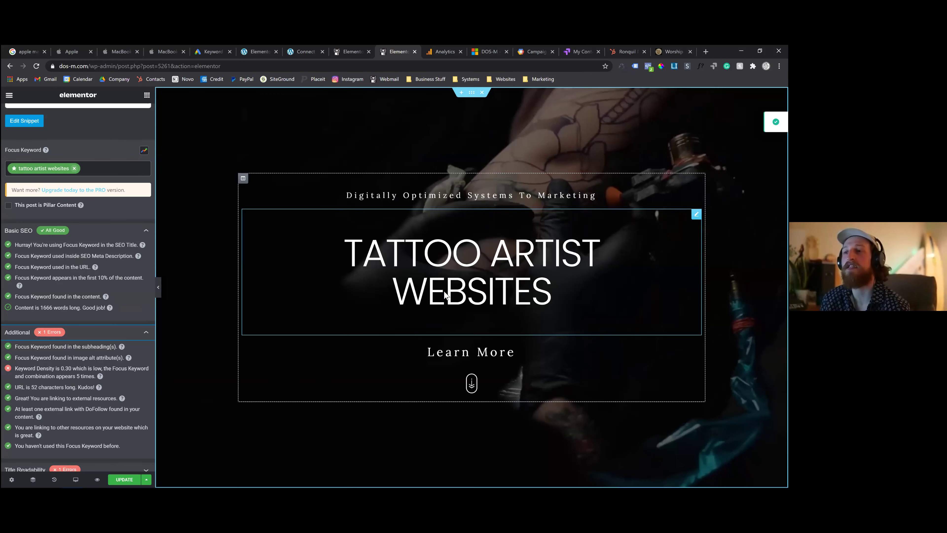
Step: Look through the page down to the Customized Digital Strategy Guide form, then return to the tattoo shop logos
scroll(438, 298, down, 4)
scroll(435, 294, down, 15)
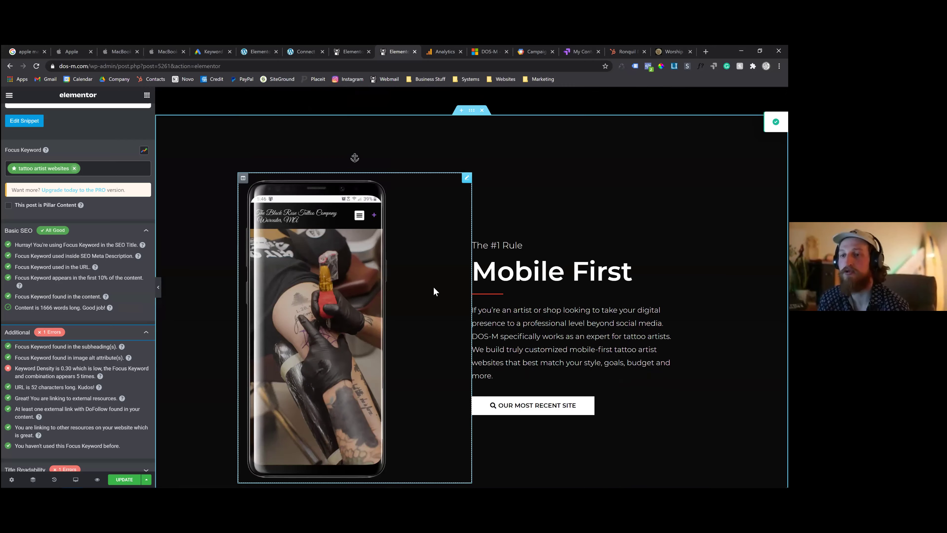
scroll(432, 292, down, 5)
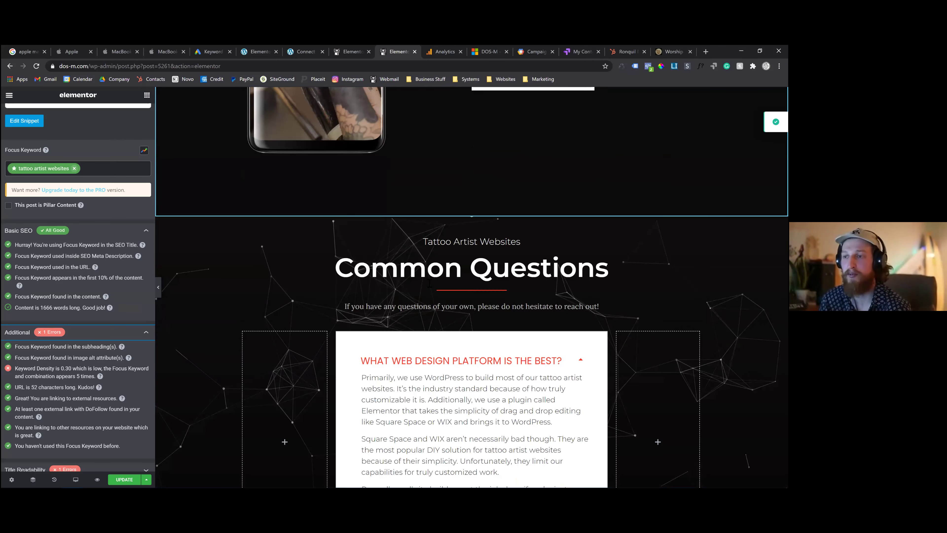
scroll(430, 285, down, 10)
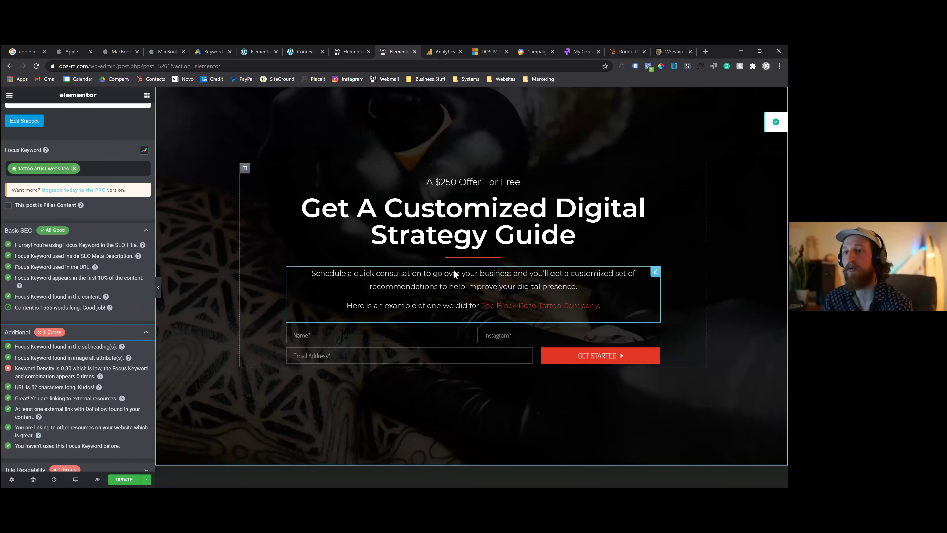
scroll(459, 274, down, 10)
scroll(465, 277, up, 15)
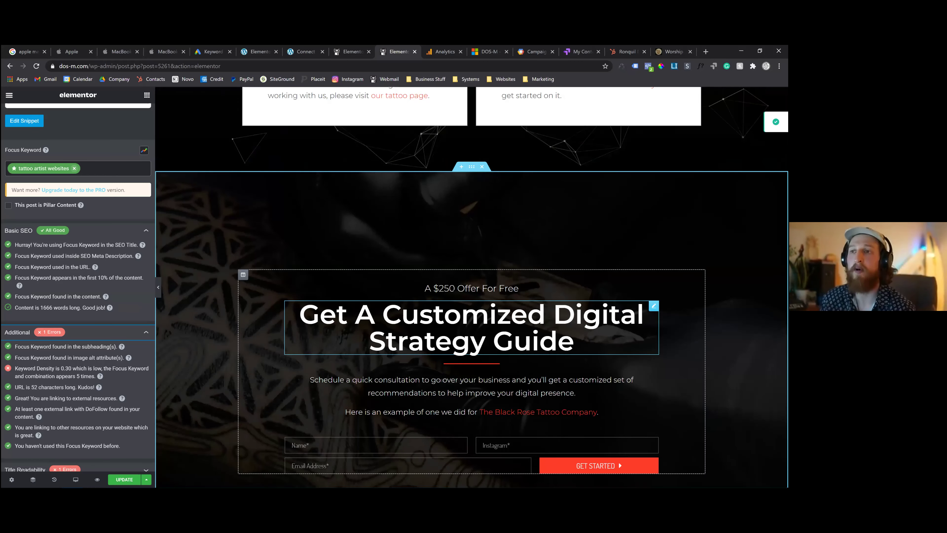
scroll(454, 290, up, 8)
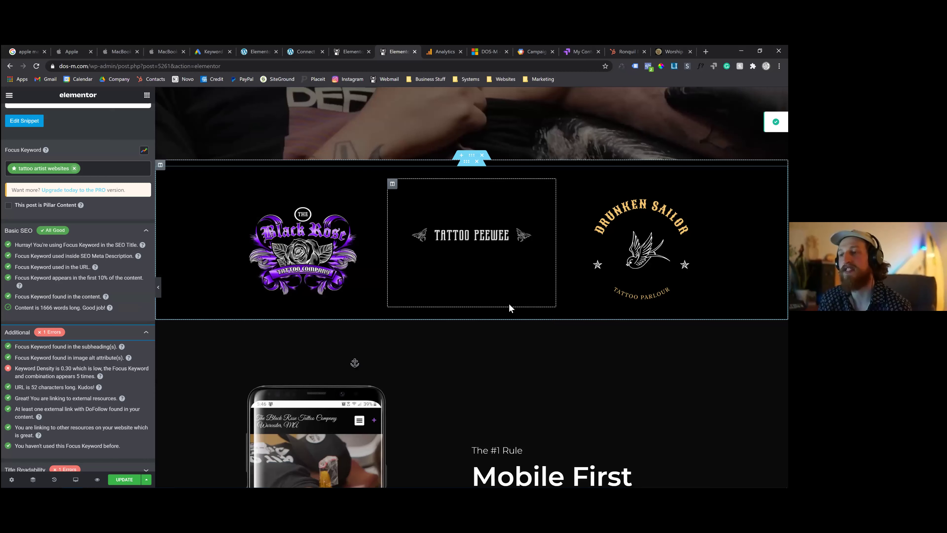
Step: Read the Mobile First text and Common Questions answers, then return to the SEO preview and Basic SEO checks
scroll(459, 306, down, 8)
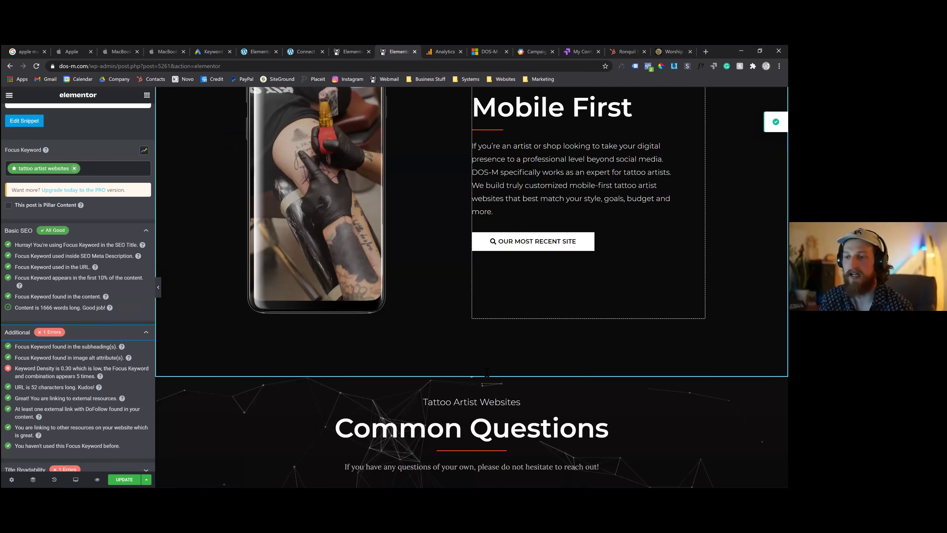
scroll(475, 354, down, 4)
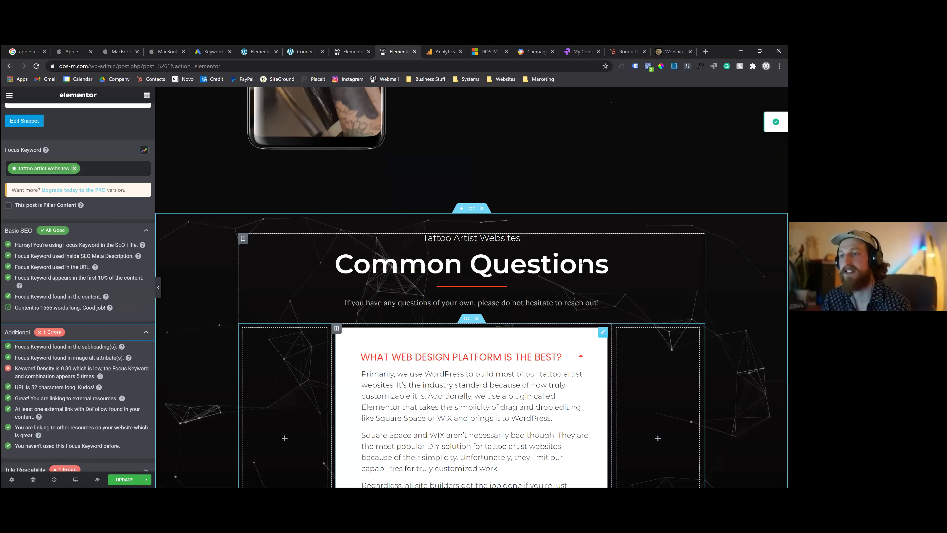
scroll(559, 283, down, 4)
scroll(447, 336, down, 1)
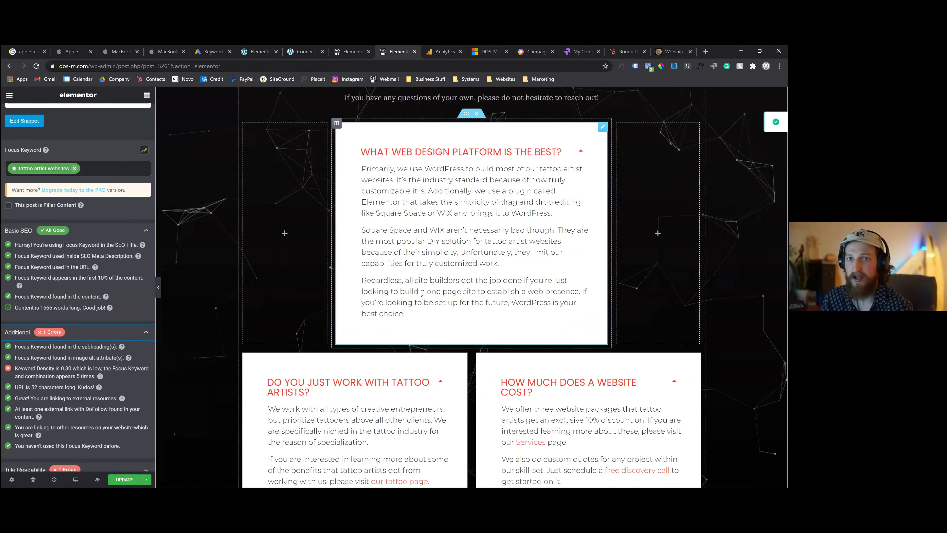
key(Page_Up)
key(Page_Up)
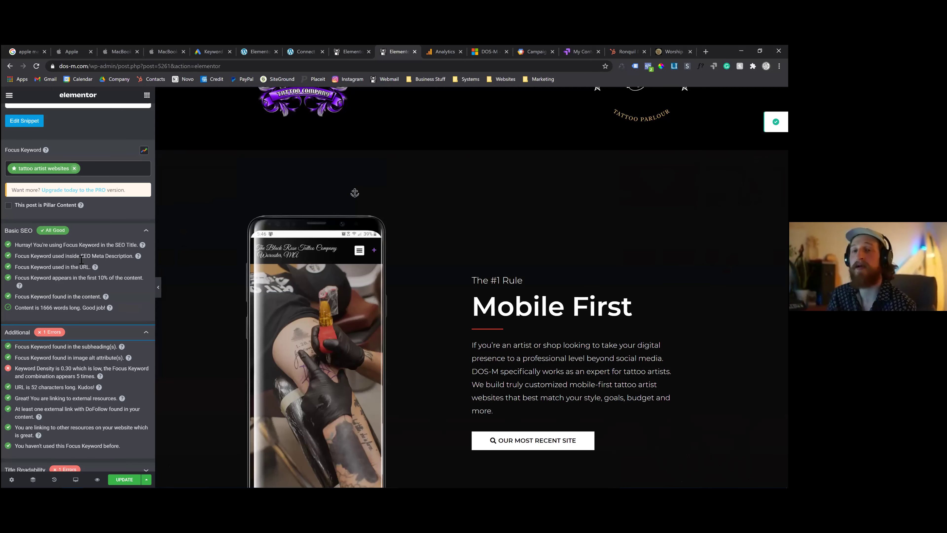
scroll(81, 260, up, 3)
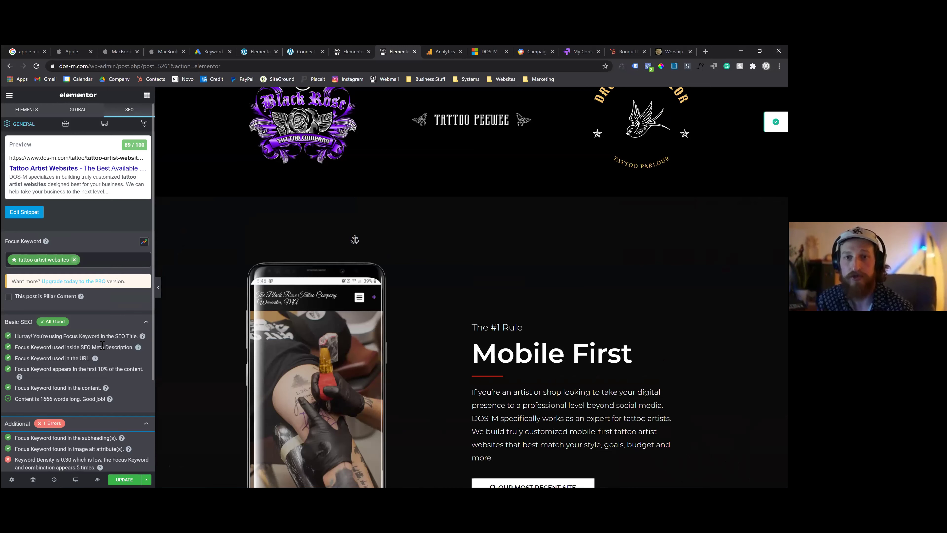
Step: Compare the SEO checks of the Building A Landing Page project with those of the Tattoo Artist Websites page
click(367, 47)
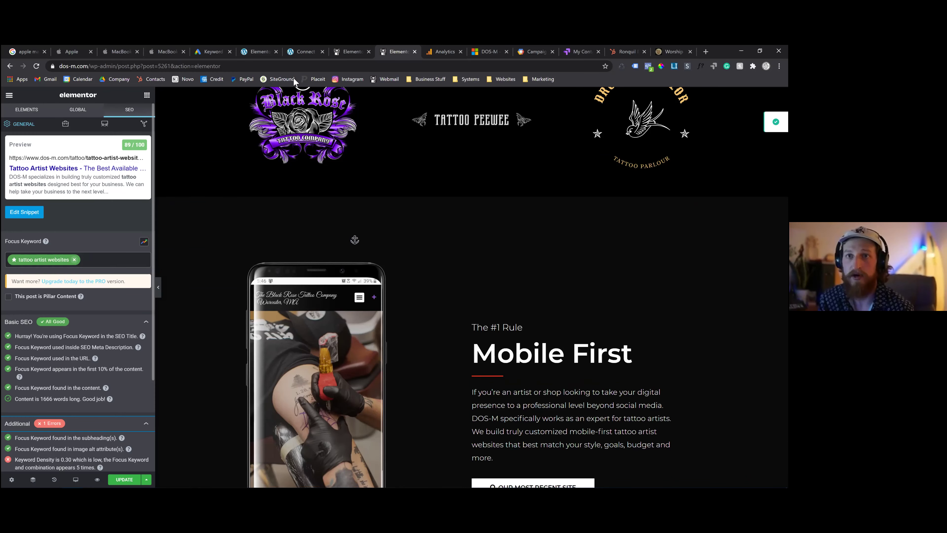
scroll(132, 142, up, 1)
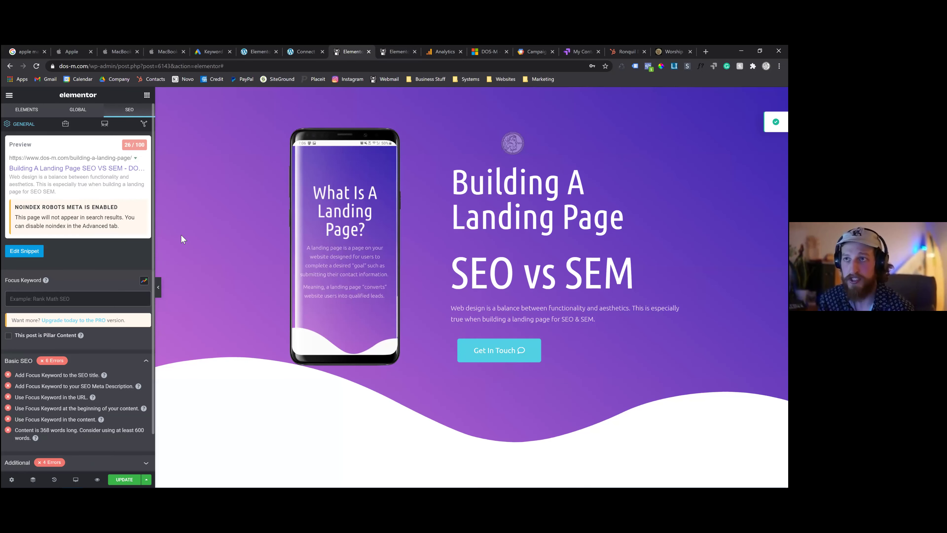
key(ctrl+Tab)
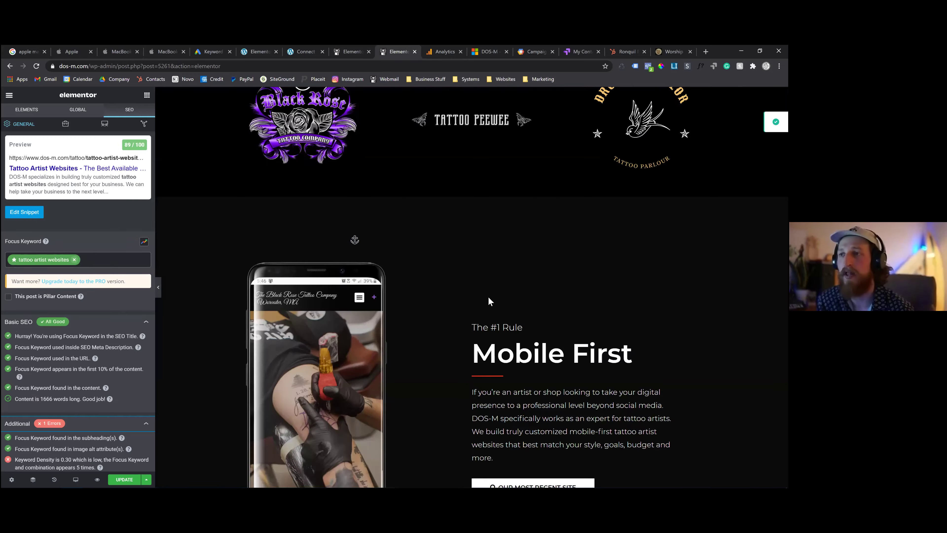
scroll(494, 313, up, 5)
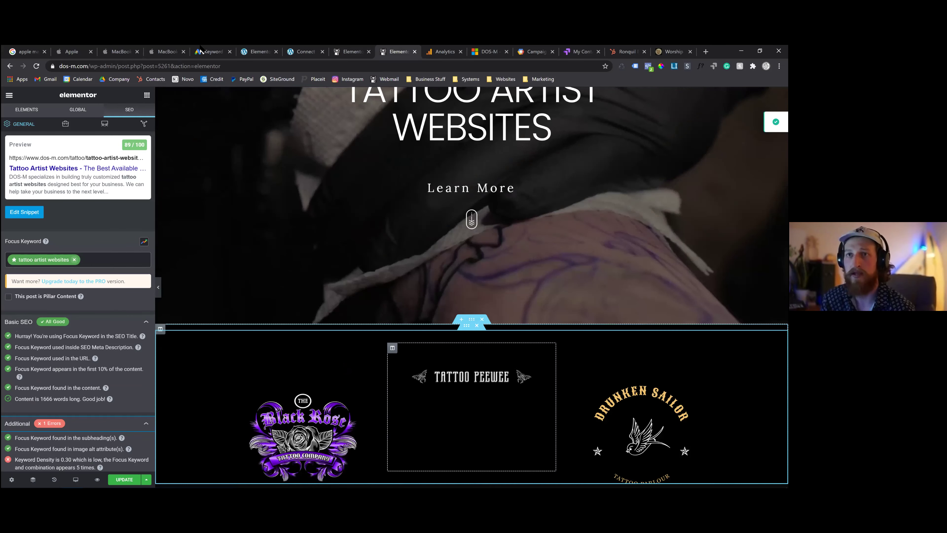
Step: Switch to Google Ads, leave the keyword plan, and examine the ad group metrics of the Website Design campaign
click(212, 52)
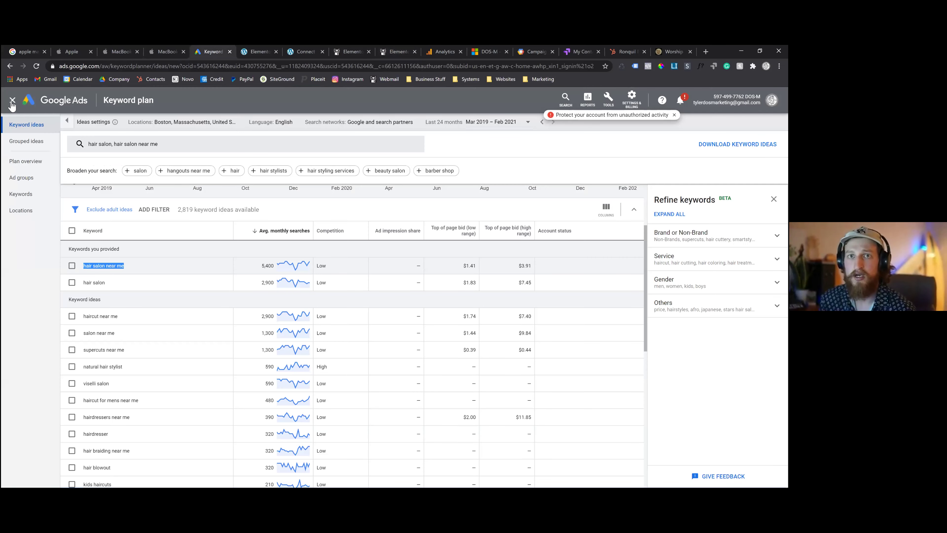
click(13, 100)
click(13, 101)
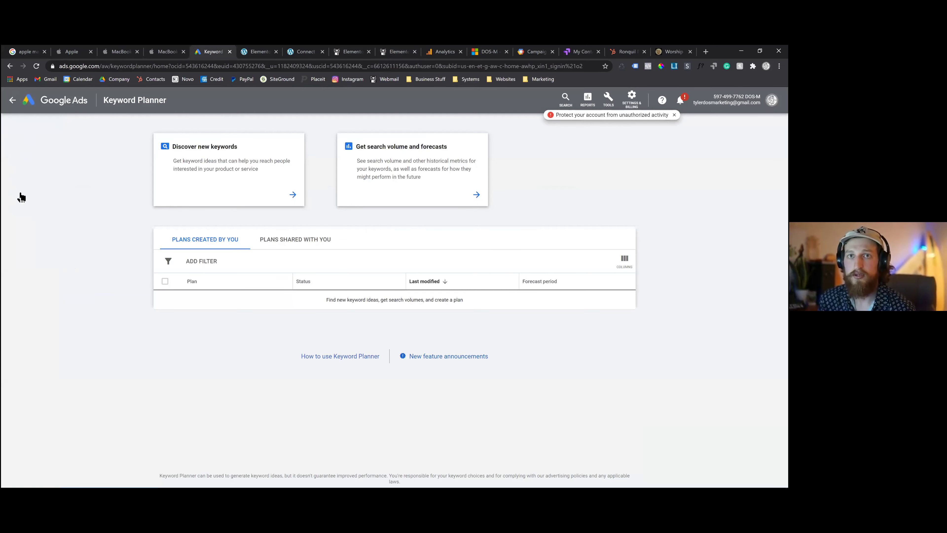
click(40, 206)
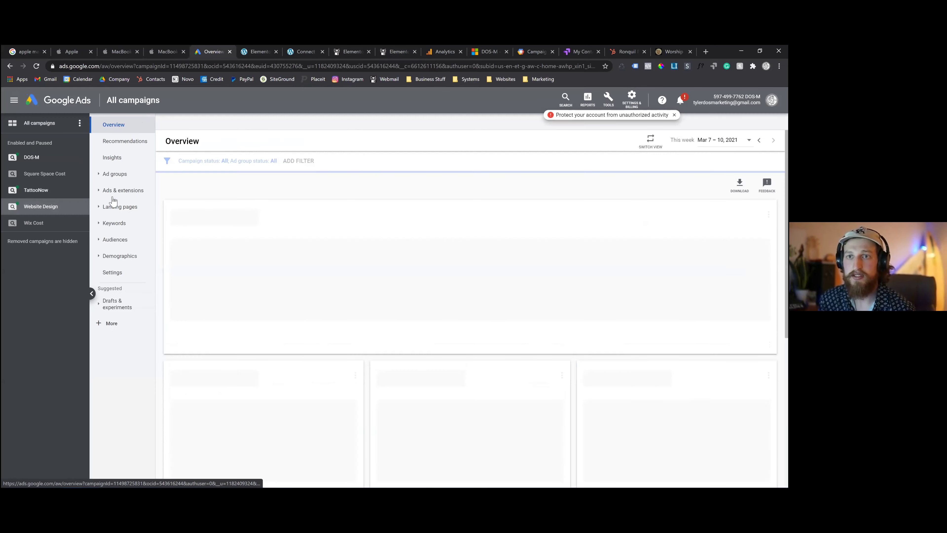
click(144, 176)
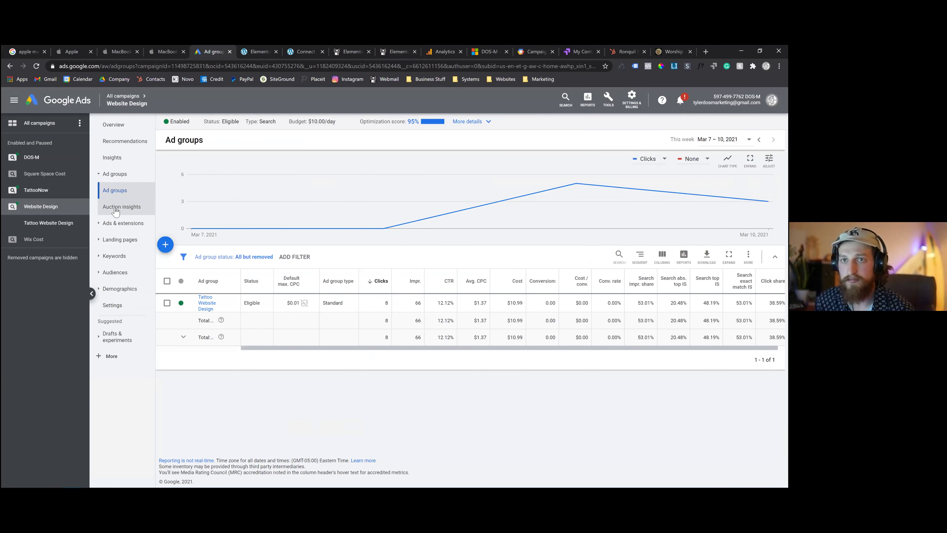
click(144, 175)
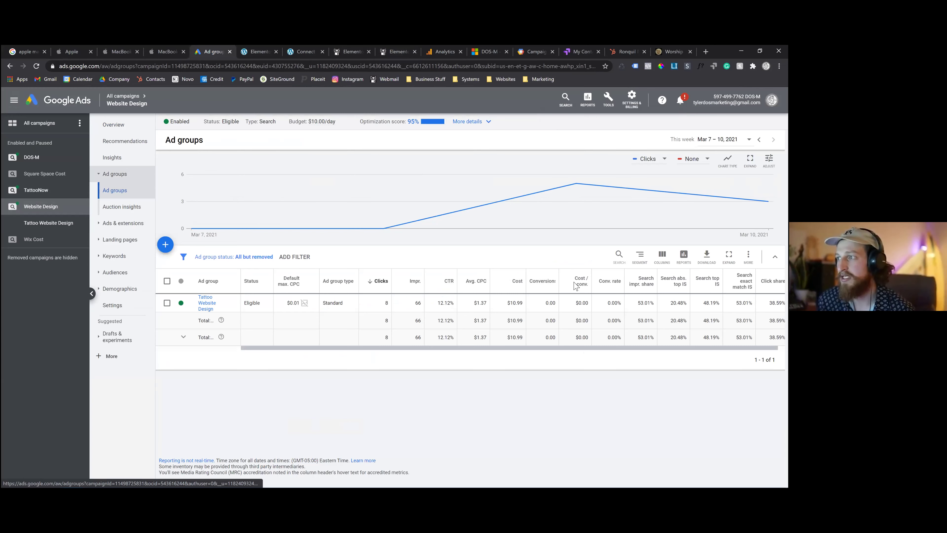
scroll(507, 317, right, 1)
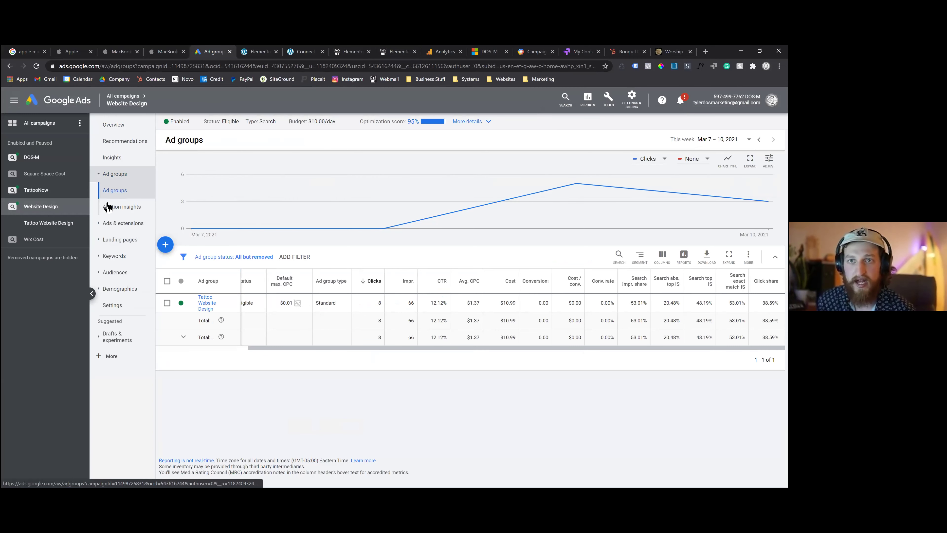
Step: Review the Website Design campaign's ads, check the landing page of the first approved "Built For Tattoers" ad, and return to the ads list
click(109, 224)
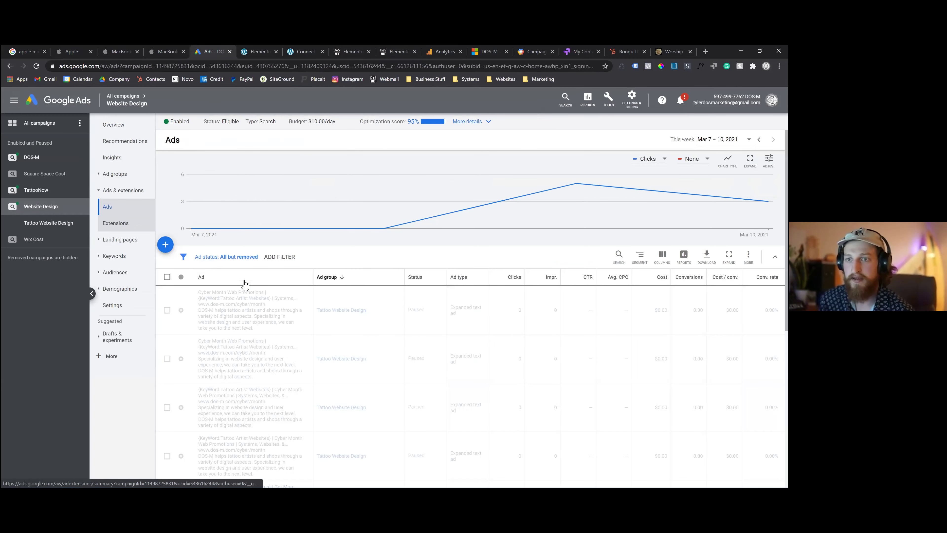
scroll(388, 360, down, 5)
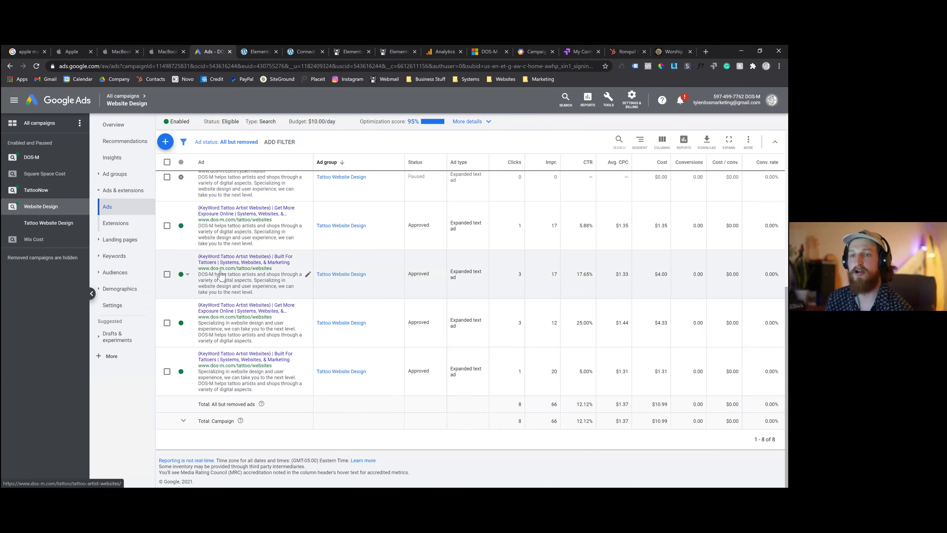
click(229, 262)
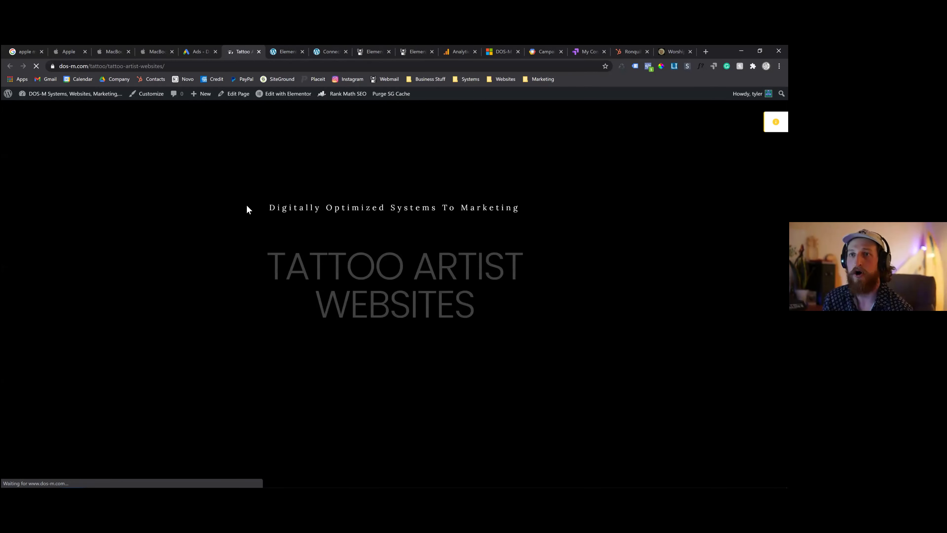
key(ctrl+shift+Tab)
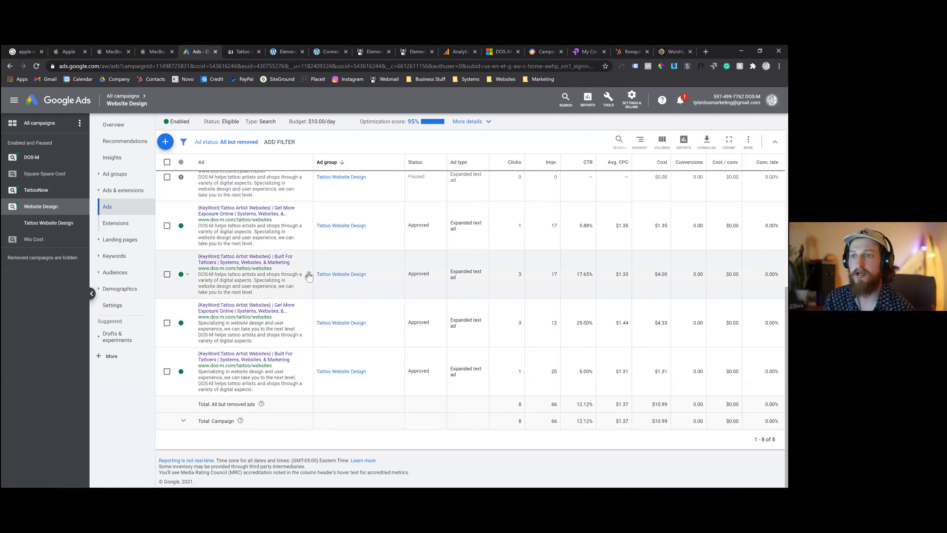
Step: Open the first approved "Built For Tattoers" ad for editing and examine its final URL, headlines, descriptions, and mobile preview
click(307, 275)
click(320, 282)
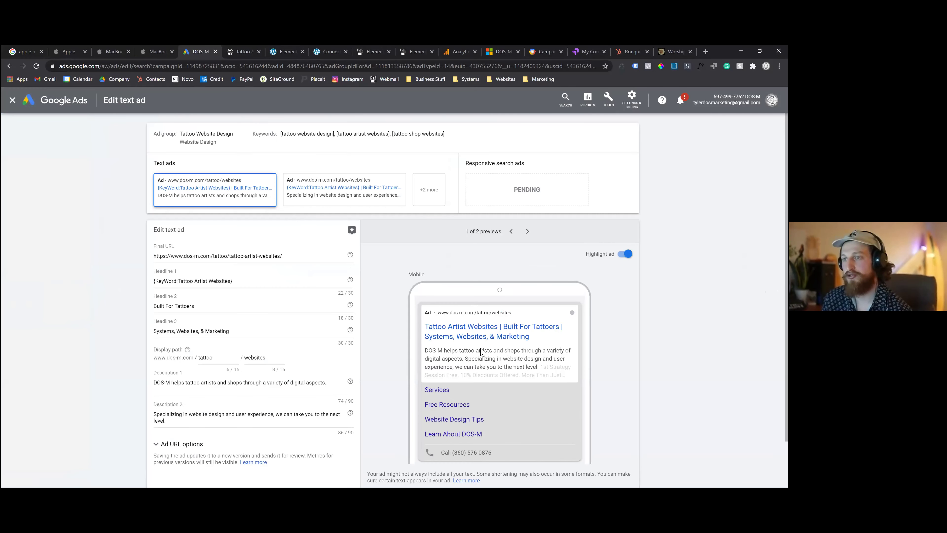
scroll(482, 352, down, 3)
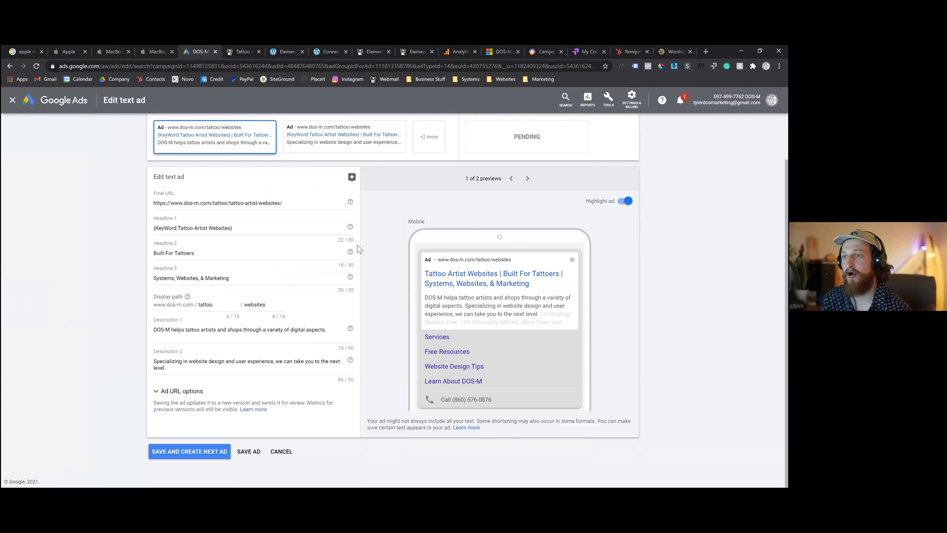
Step: Examine Headline 1's keyword insertion settings, compare them with the Tattoo Artist Websites page title, and save the ad
click(223, 229)
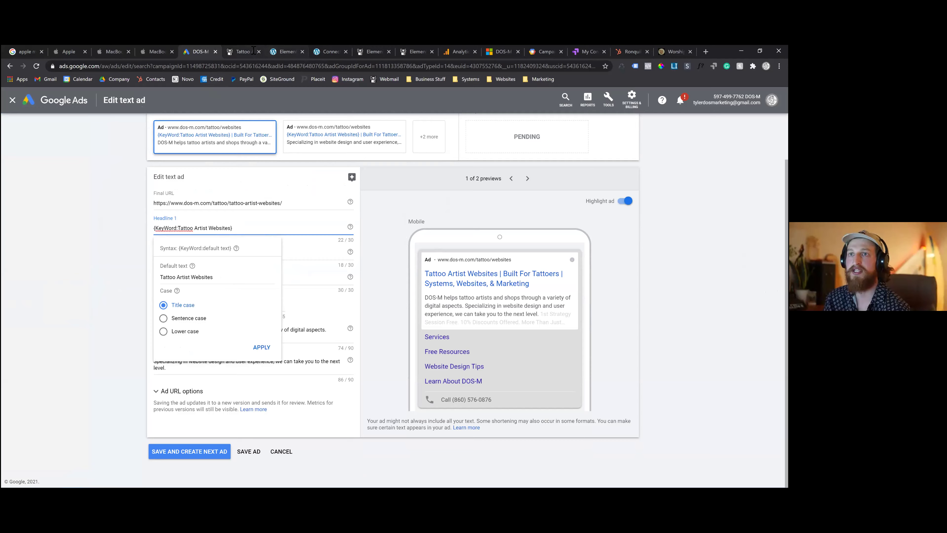
key(ctrl+Tab)
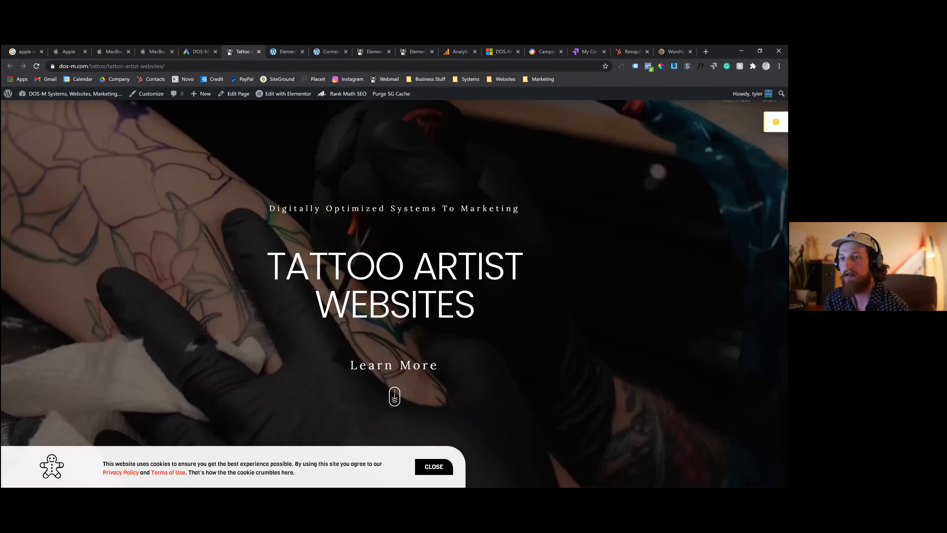
click(201, 52)
click(182, 227)
click(248, 451)
Step: Examine the landing page experience and Quality Score of the Website Design campaign's search keywords
drag(597, 381, 707, 381)
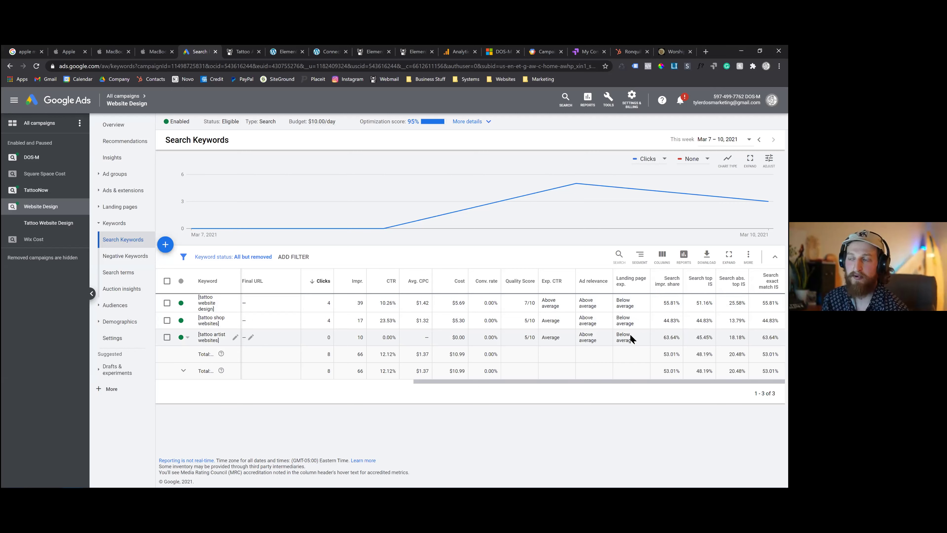
mouse_move(635, 307)
mouse_down()
mouse_move(619, 298)
mouse_move(621, 317)
mouse_up()
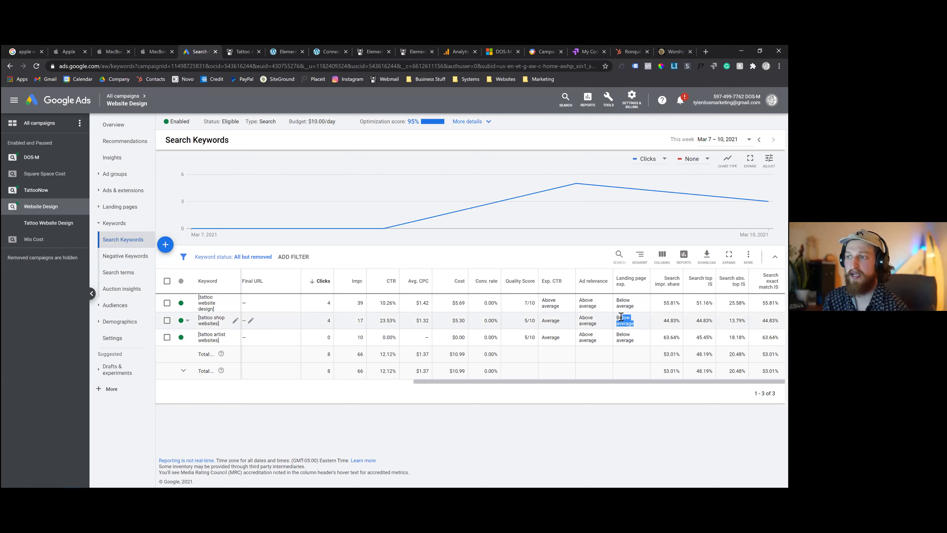
click(622, 320)
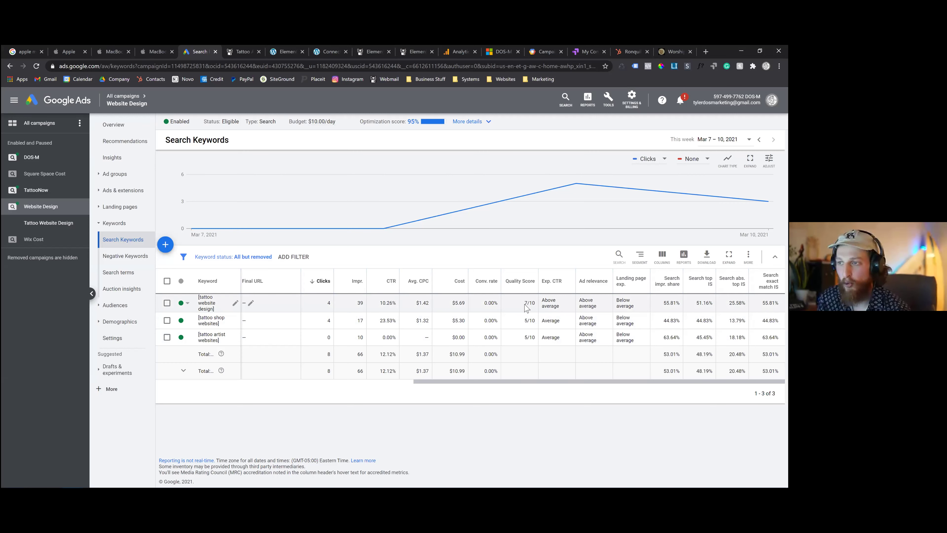
mouse_move(540, 329)
mouse_down()
mouse_move(537, 304)
mouse_move(534, 336)
mouse_up()
click(534, 337)
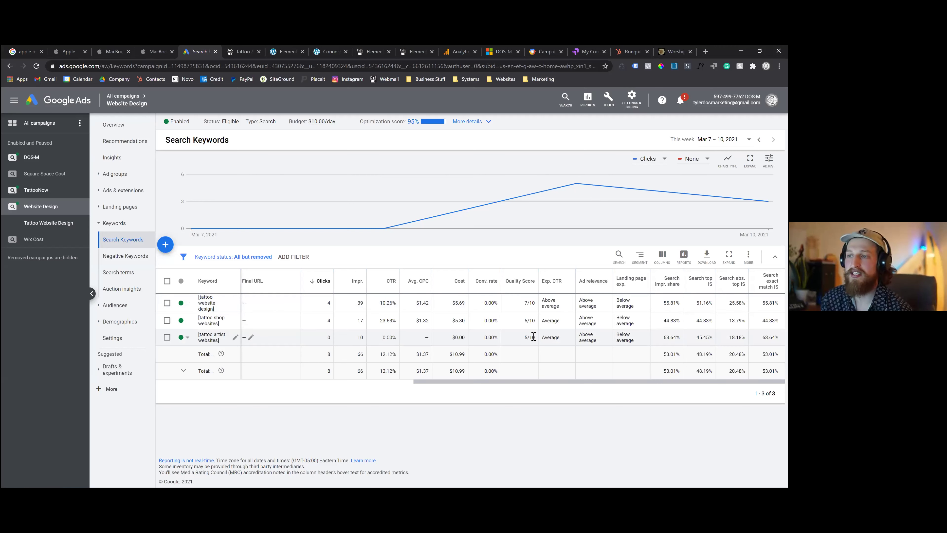
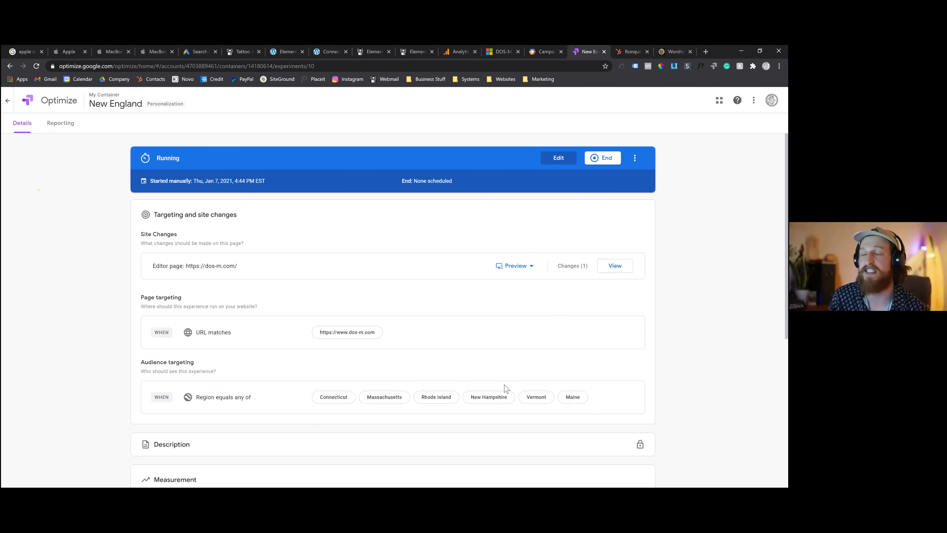
Step: Review the New England personalization's page and audience targeting in Google Optimize, and return to the list of experiences
scroll(429, 377, down, 2)
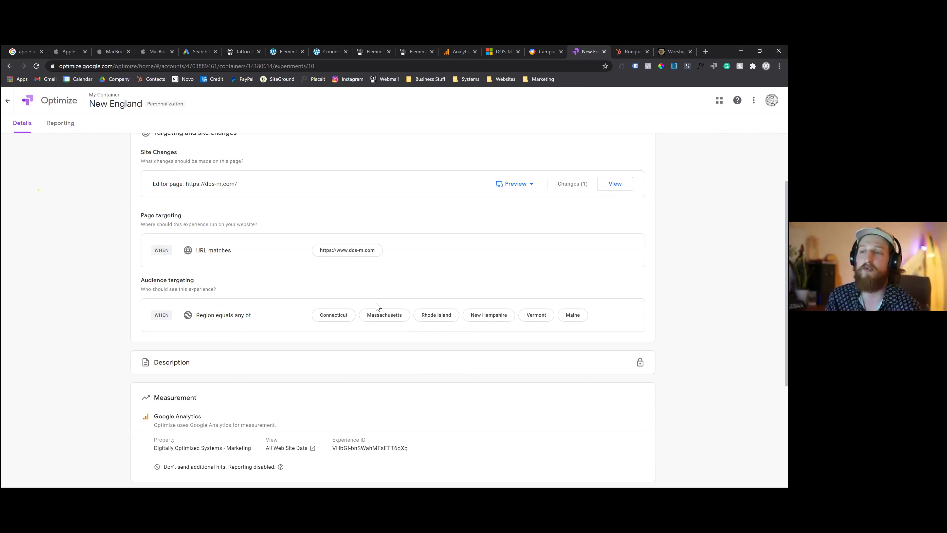
scroll(336, 305, up, 3)
click(7, 100)
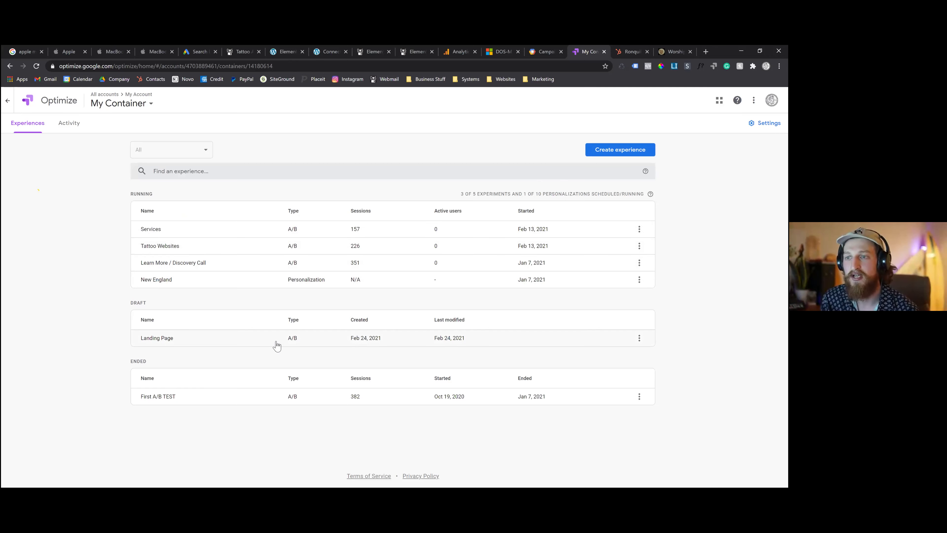
Step: Examine the reports of the Learn More / Discovery Call and Tattoo Websites A/B tests
click(294, 264)
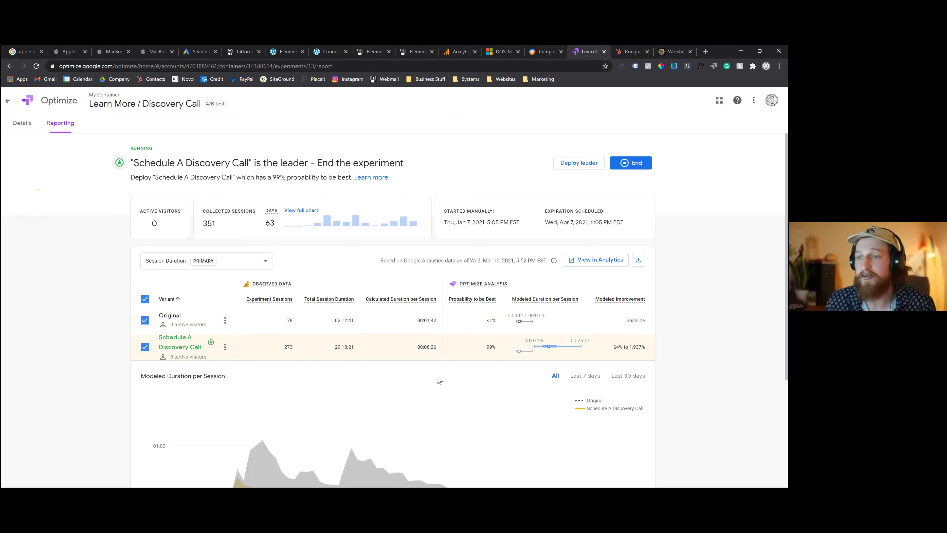
click(8, 100)
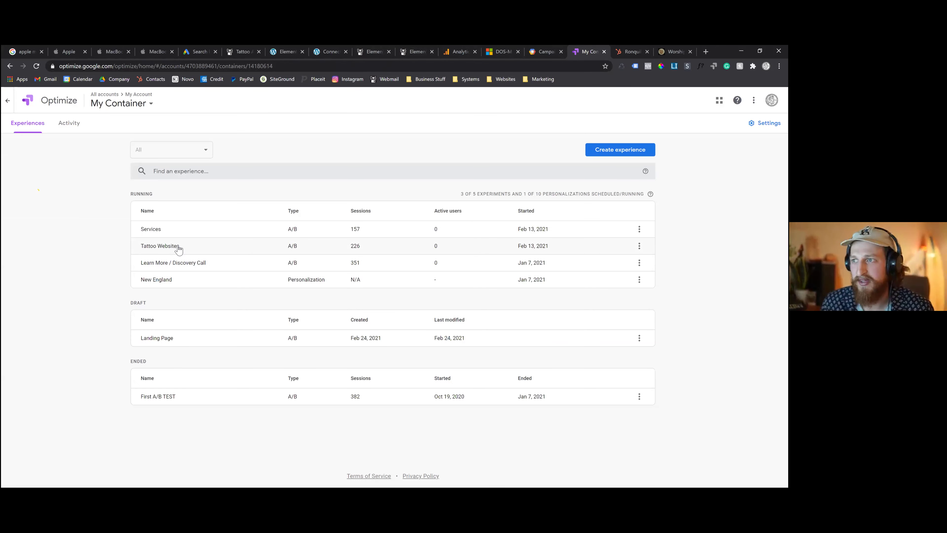
click(186, 246)
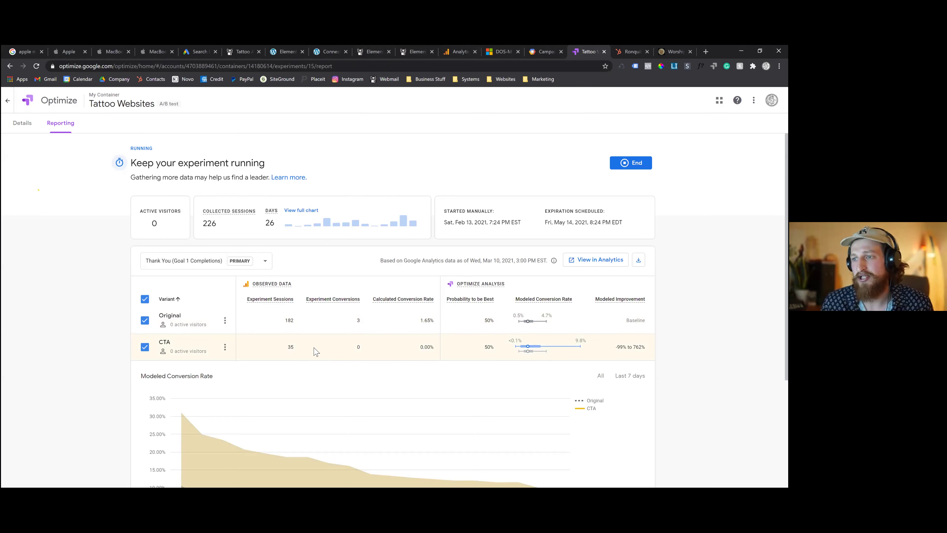
scroll(313, 357, down, 2)
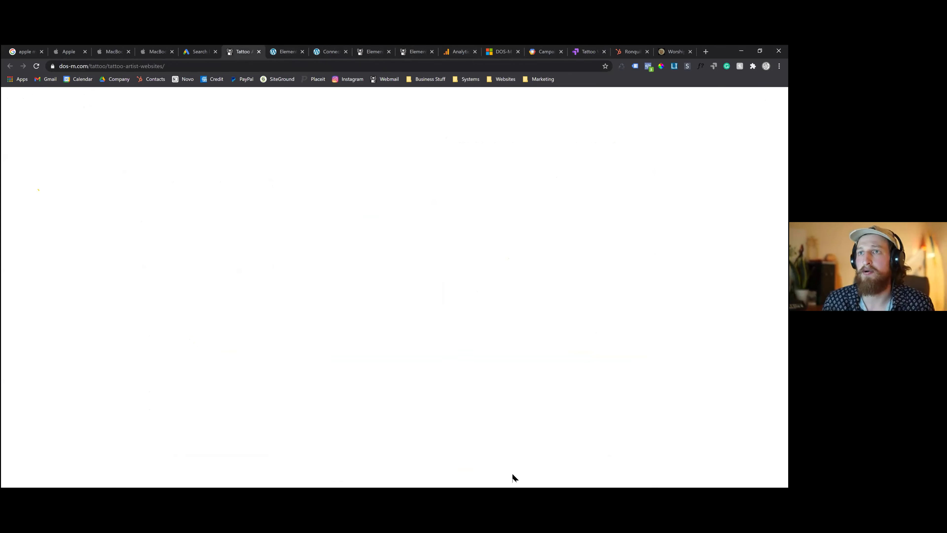
Step: Check the free strategy guide offer on the Tattoo Artist Websites page, and review the Books Closed guide's Things That Are Going Well section
click(244, 52)
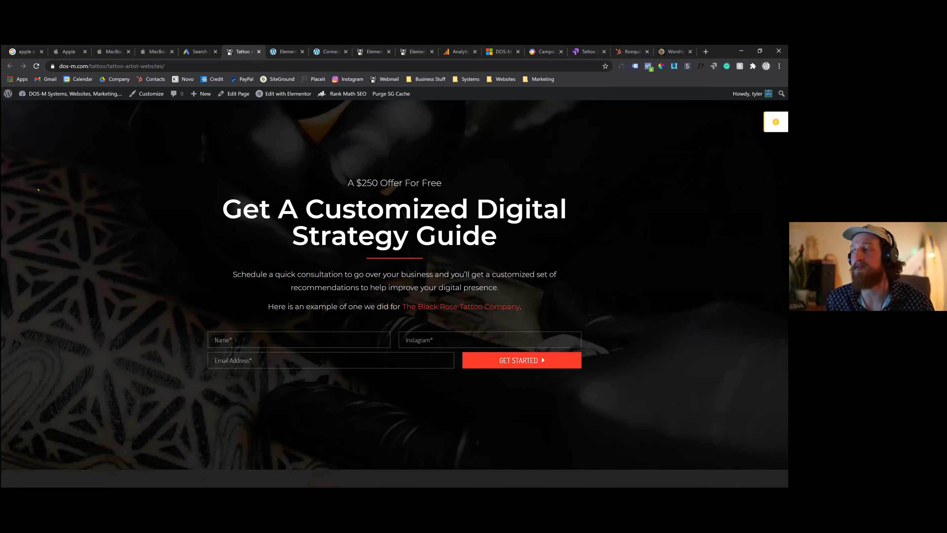
click(673, 51)
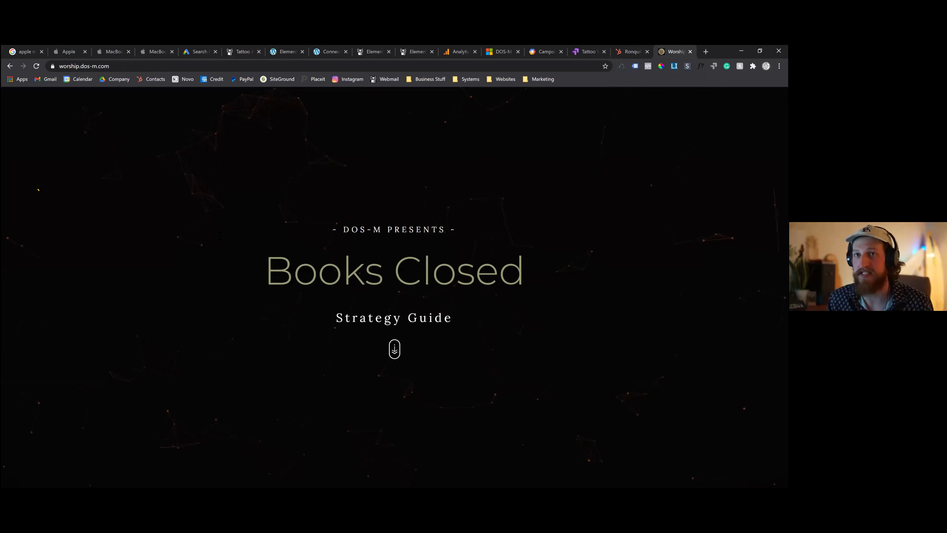
scroll(394, 273, down, 2)
scroll(394, 274, down, 8)
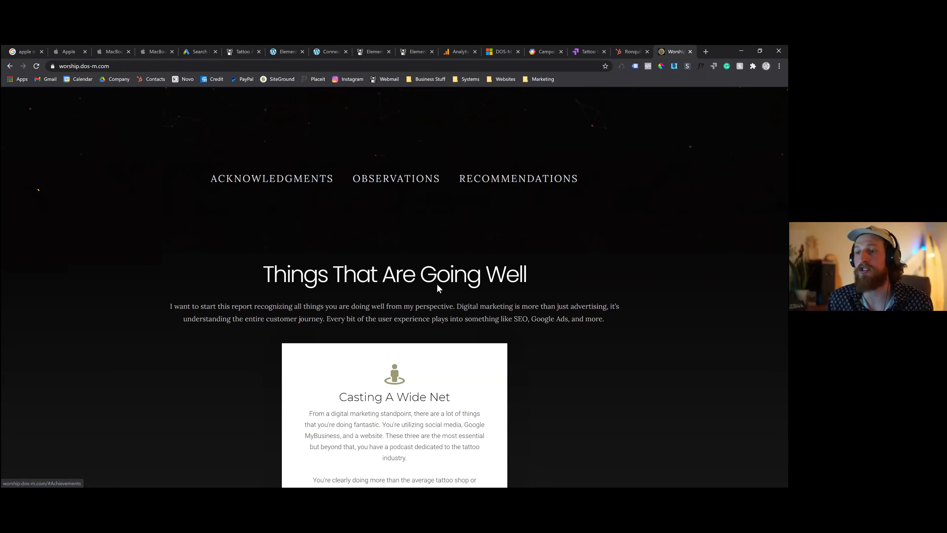
scroll(446, 208, down, 5)
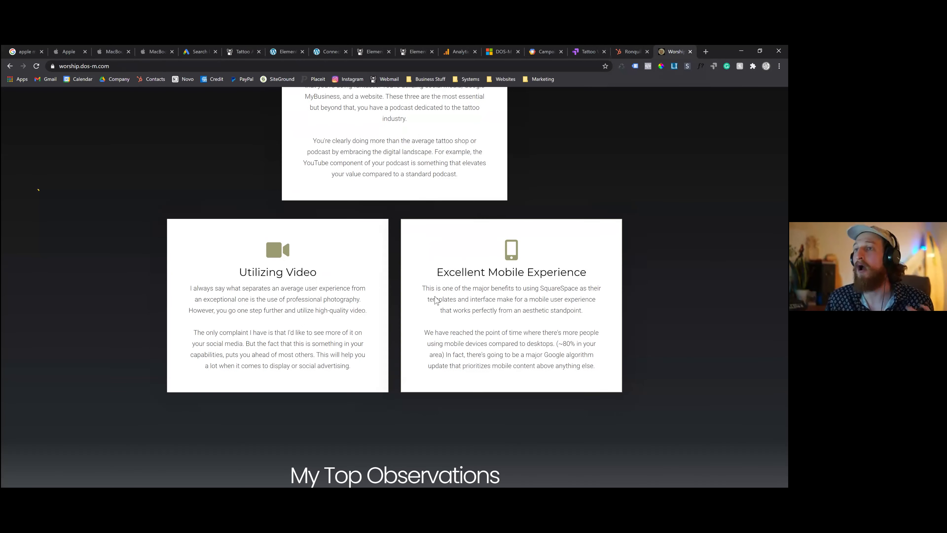
scroll(434, 295, up, 3)
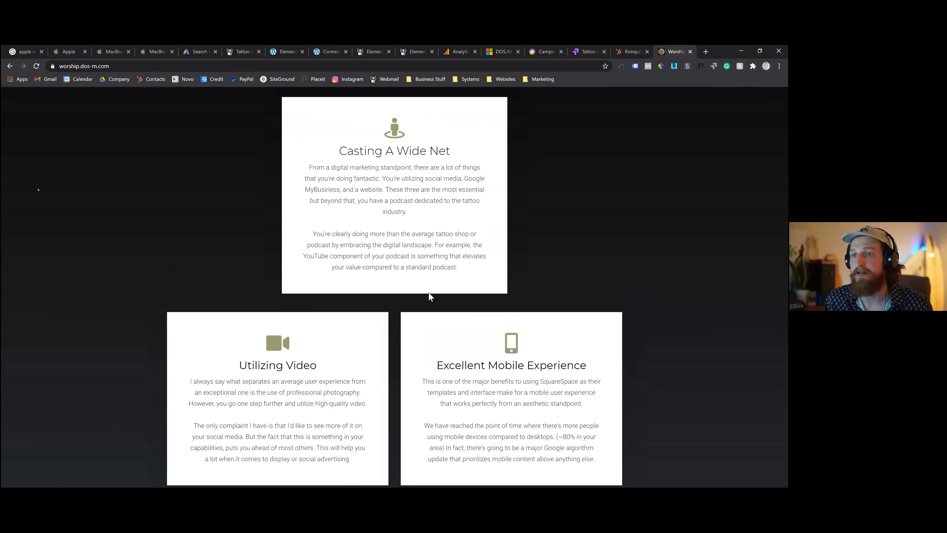
Step: Read the Utilizing Video and Excellent Mobile Experience cards of the strategy guide
scroll(428, 292, down, 1)
drag(272, 327, 240, 325)
click(301, 325)
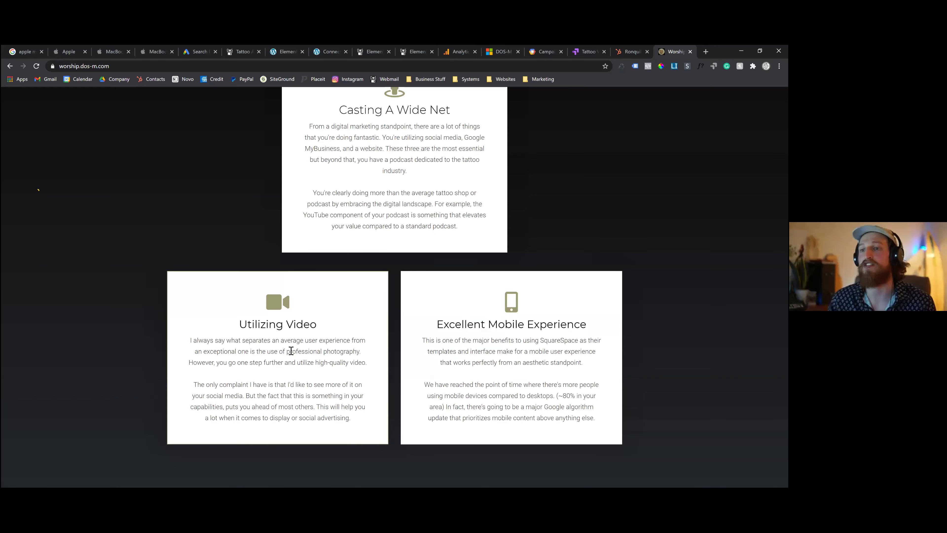
scroll(294, 347, down, 3)
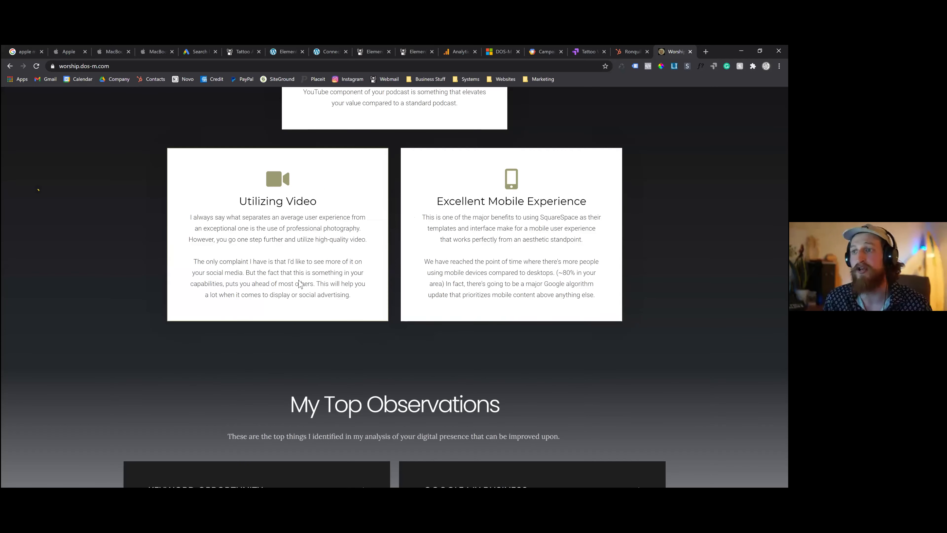
scroll(295, 302, up, 3)
scroll(311, 332, up, 1)
Step: Expand Keyword Opportunity under My Top Observations and examine its list of searched tattoo phrases
scroll(317, 328, down, 5)
scroll(477, 269, down, 6)
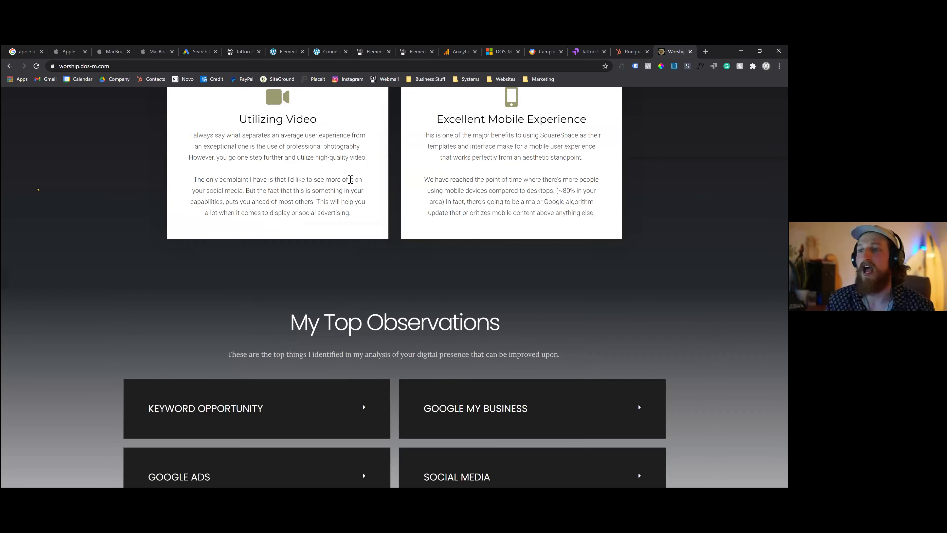
click(268, 253)
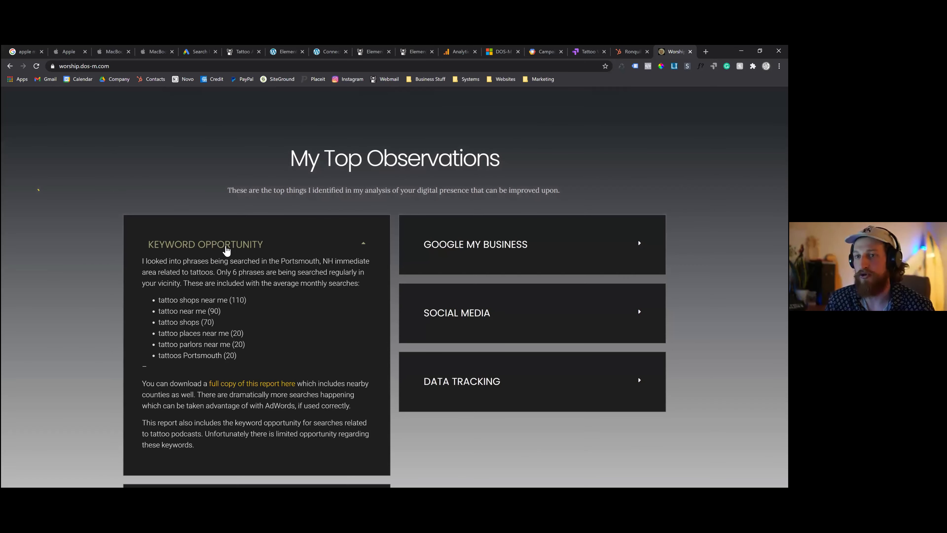
scroll(168, 211, down, 1)
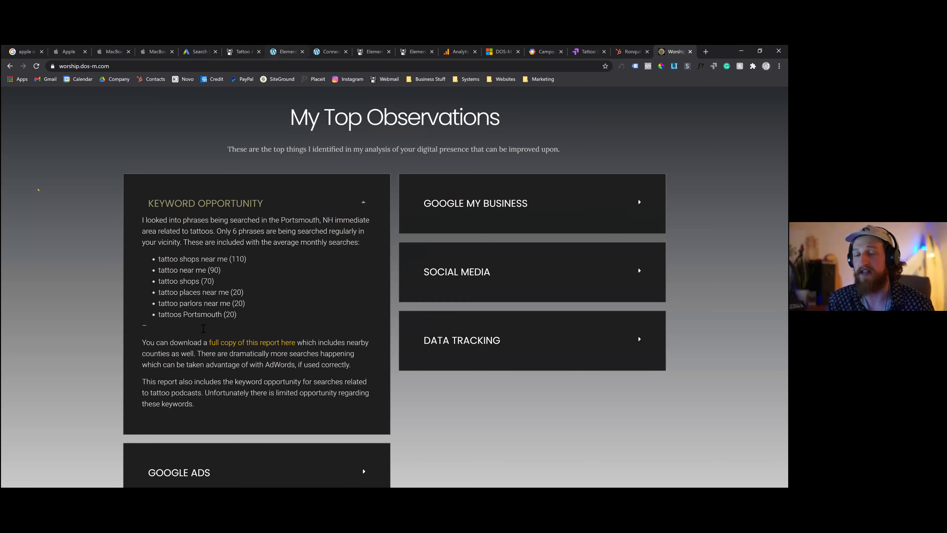
drag(163, 257, 246, 278)
click(225, 315)
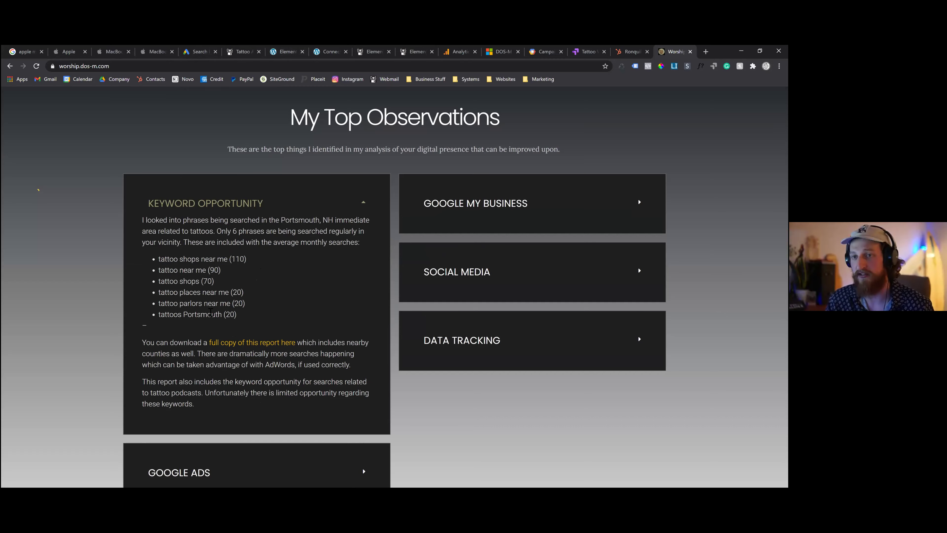
Step: Expand the Google Ads and SEO observations of the strategy guide and read their contents
scroll(223, 351, down, 3)
click(203, 344)
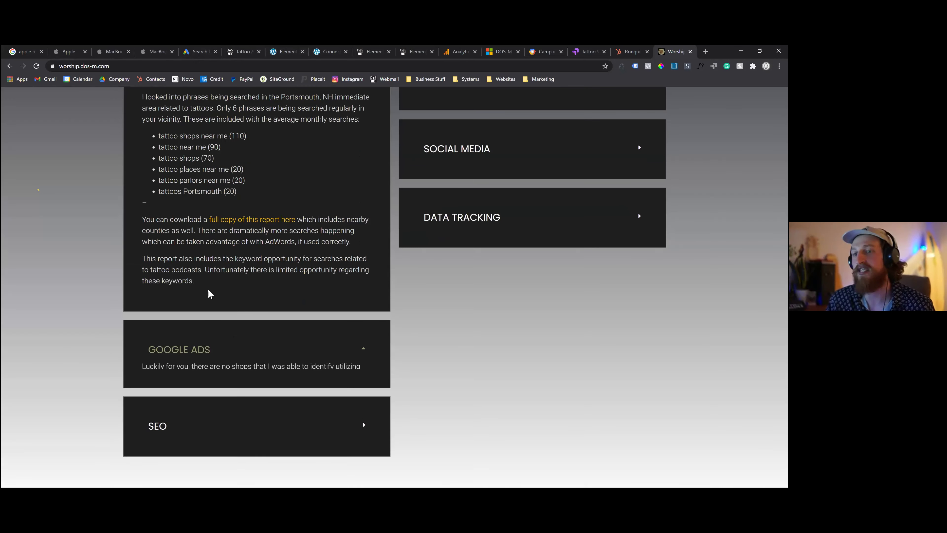
scroll(207, 276, down, 6)
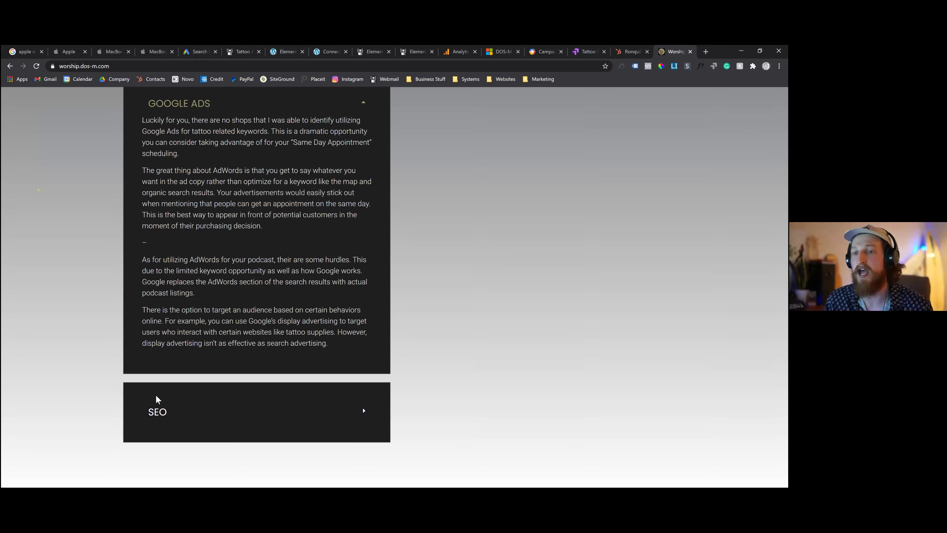
scroll(155, 398, down, 1)
click(156, 395)
scroll(182, 332, down, 4)
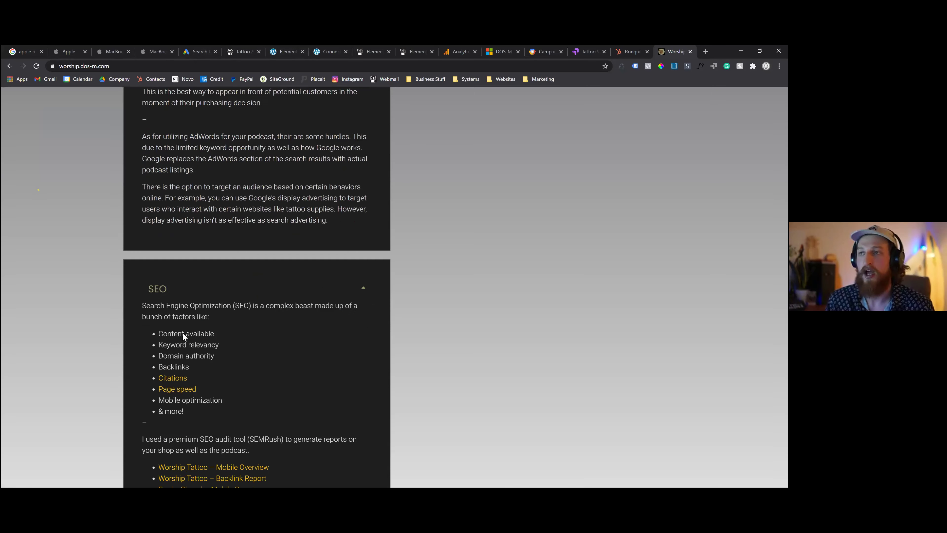
Step: Revisit the Tattoo Artist Websites page's strategy guide offer, and switch to Google Optimize to examine the Services A/B test report
click(243, 51)
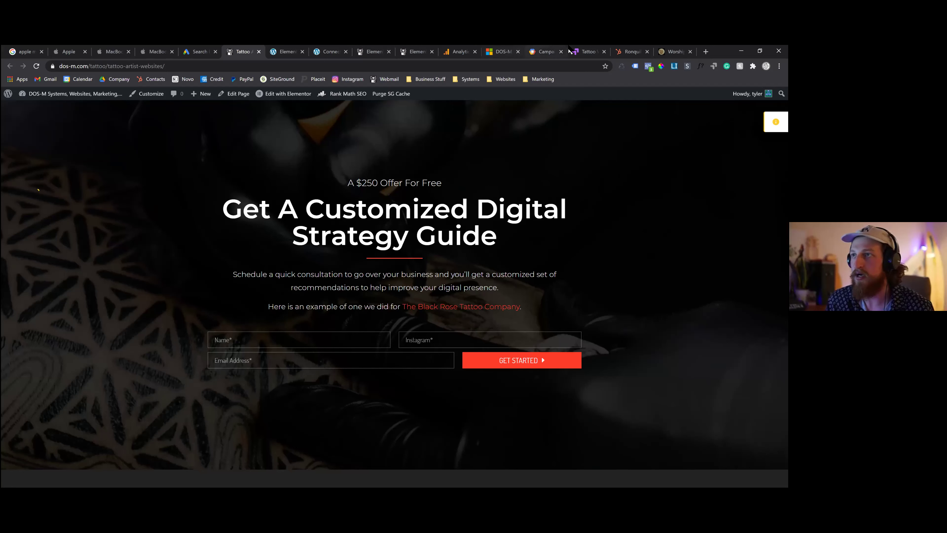
click(545, 51)
click(588, 52)
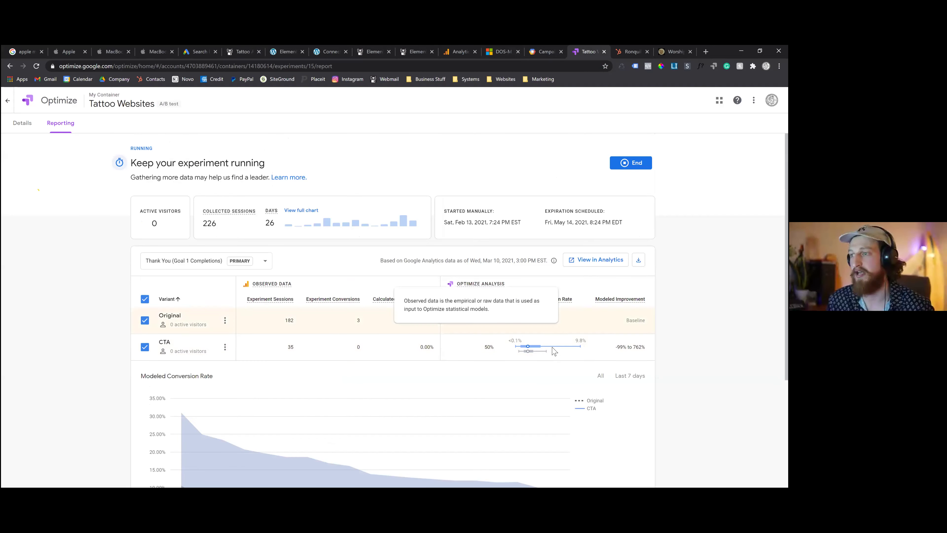
click(8, 100)
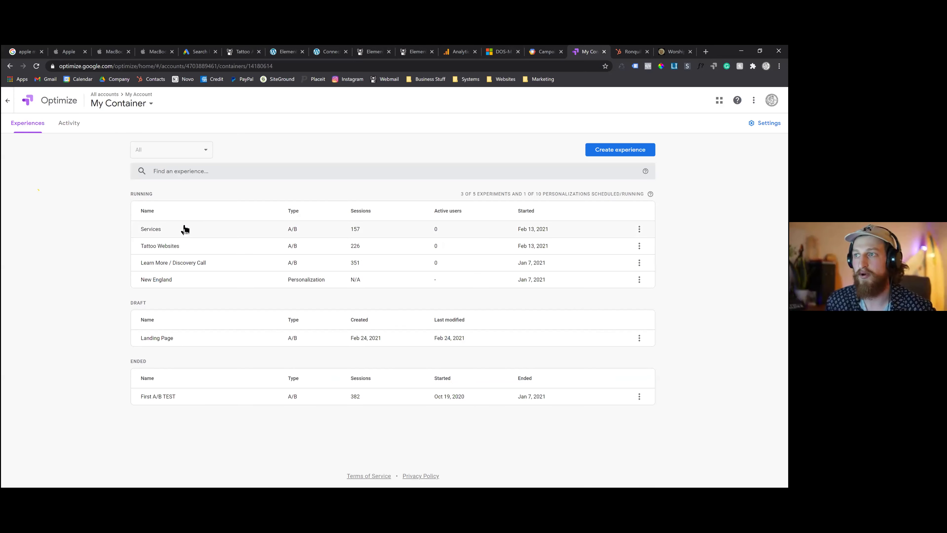
click(184, 229)
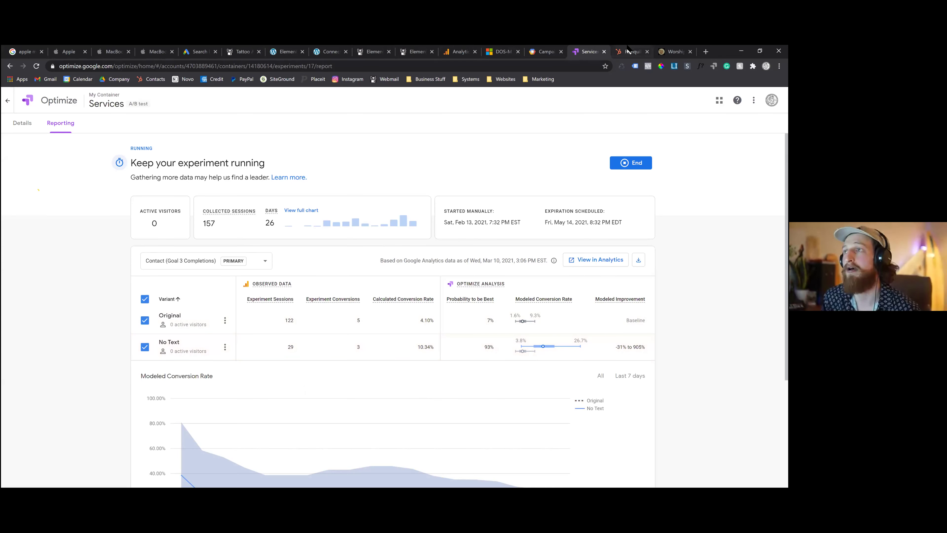
Step: Switch to the open HubSpot contact record, review its email and website activity, and highlight the most recent visit date
click(621, 51)
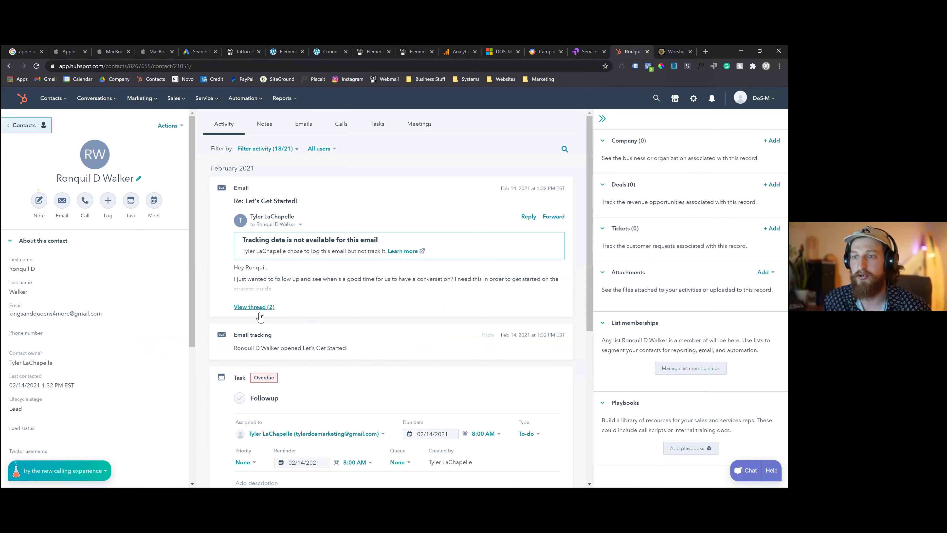
scroll(311, 321, down, 4)
scroll(354, 365, down, 2)
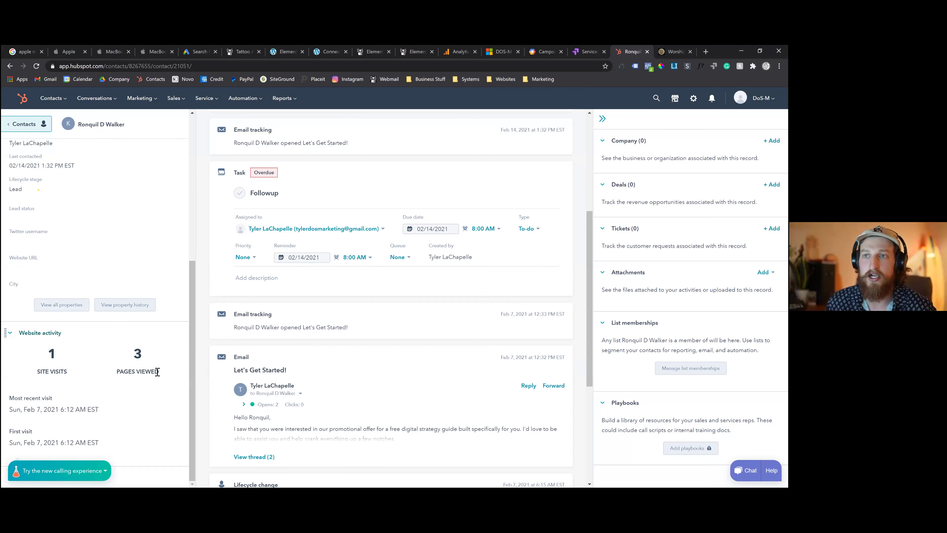
scroll(412, 389, up, 5)
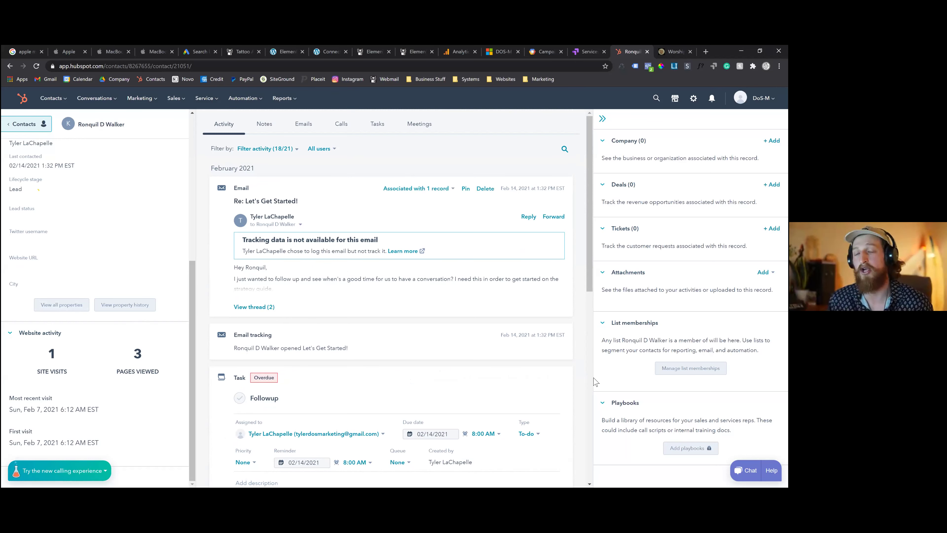
triple_click(44, 410)
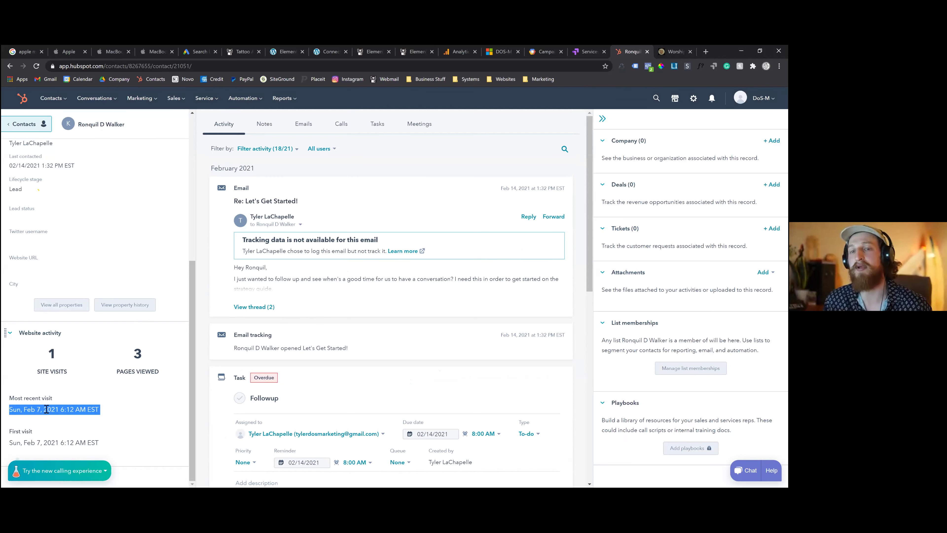
Step: Highlight the contact's most recent visit date, and switch to Google Analytics to review the traffic by campaign source
click(43, 410)
triple_click(27, 411)
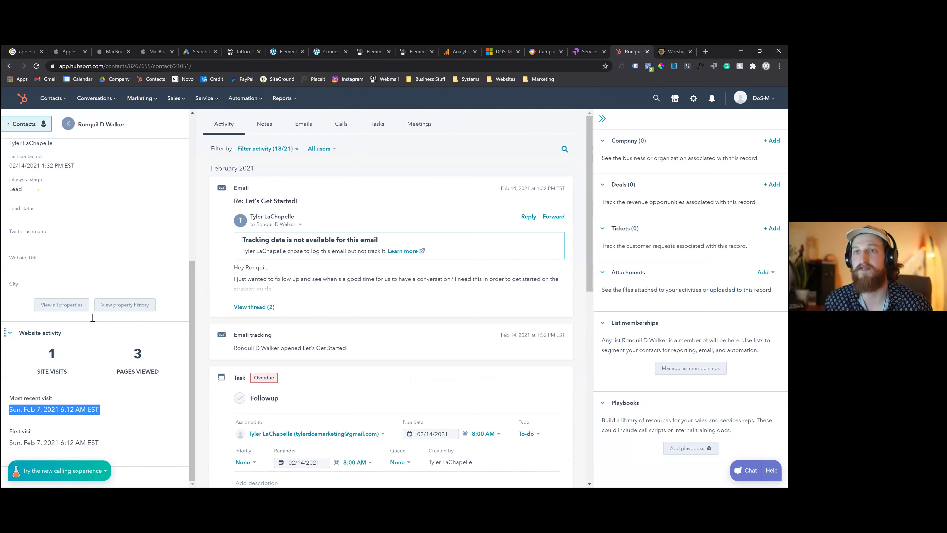
click(458, 51)
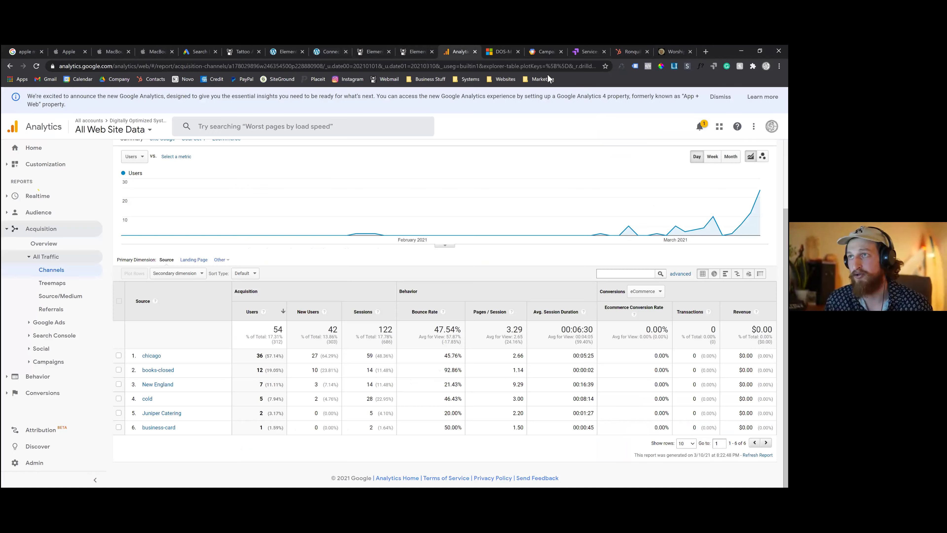
key(ctrl+Tab)
click(458, 51)
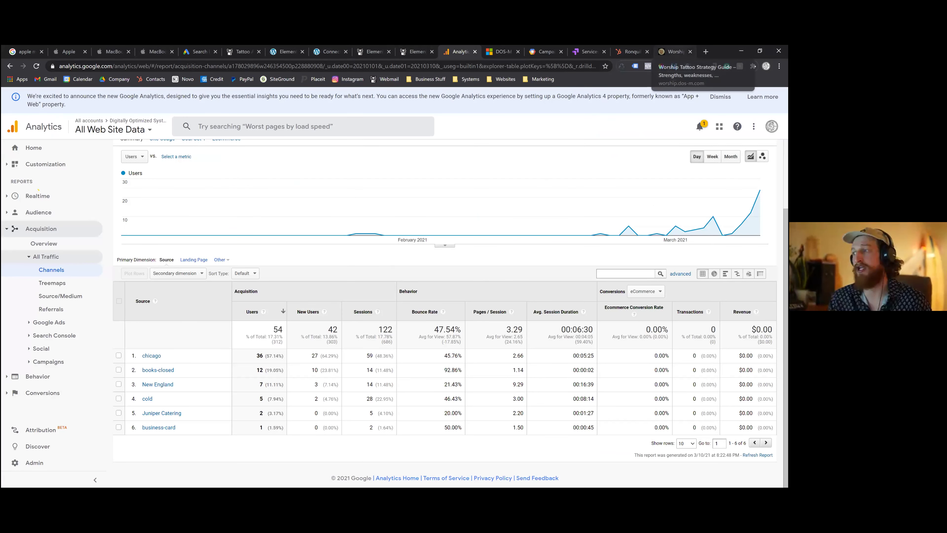
Step: Revisit the Worship Tattoo strategy guide and the Optimize report of the Services A/B test, ending on the HubSpot contact record
click(672, 51)
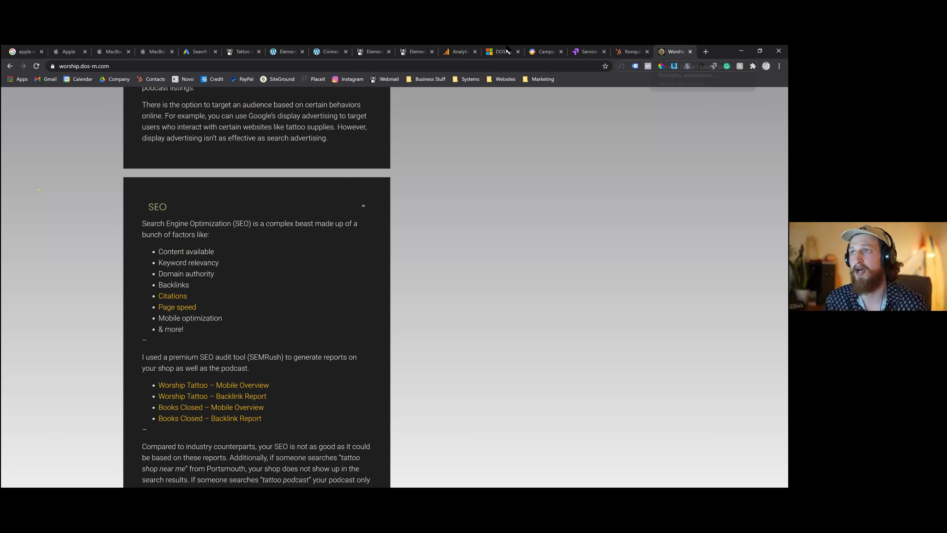
click(588, 51)
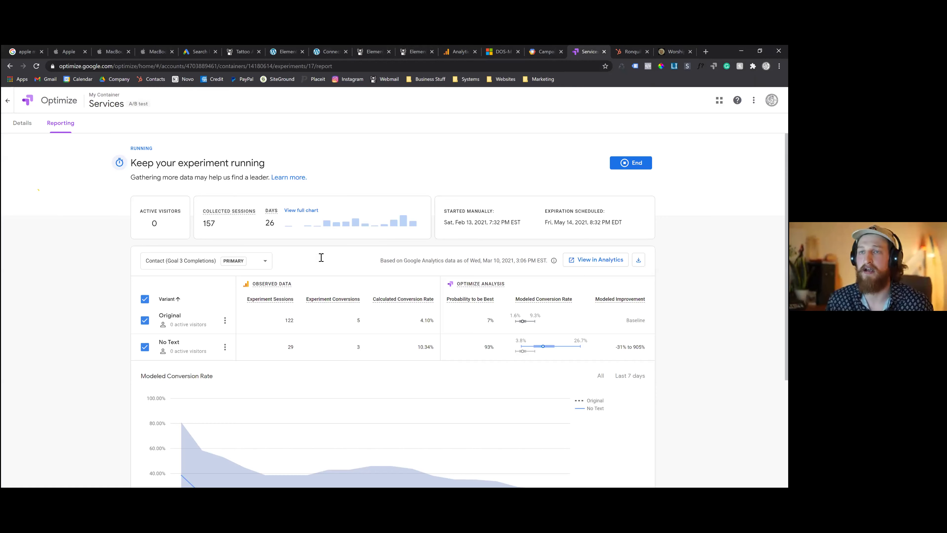
key(ctrl+Tab)
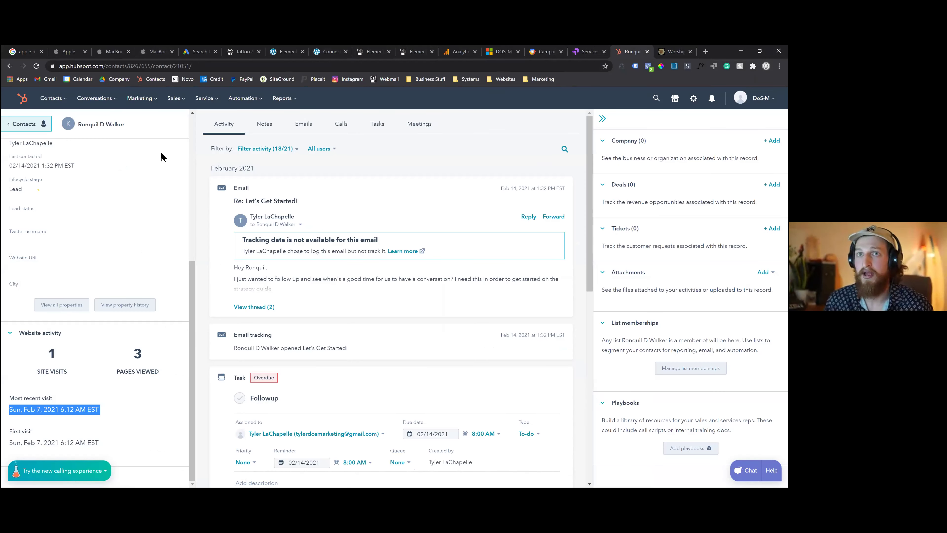
Step: Leave the Chrome window on the apple macbook pro search, and switch to Edge to show the start of the Building A Landing Page presentation
click(5, 51)
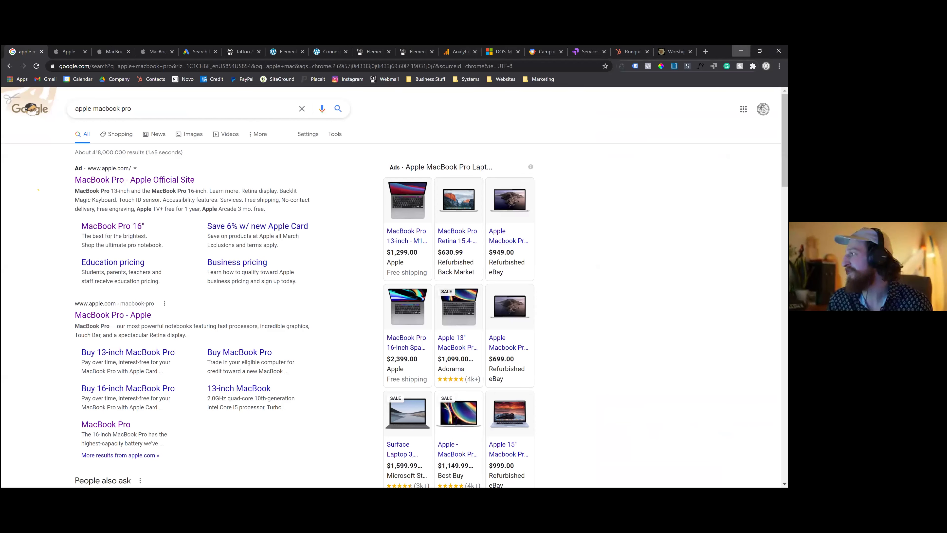
key(super+d)
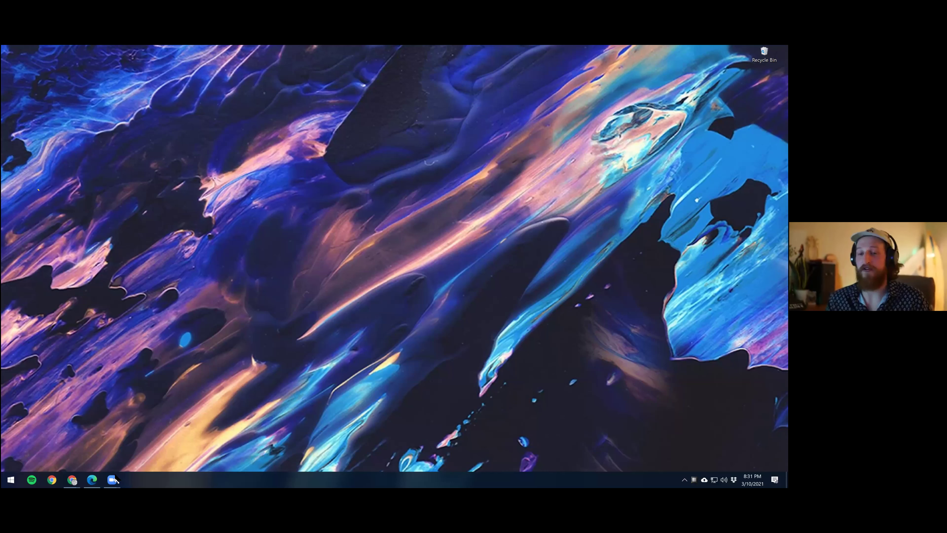
click(111, 480)
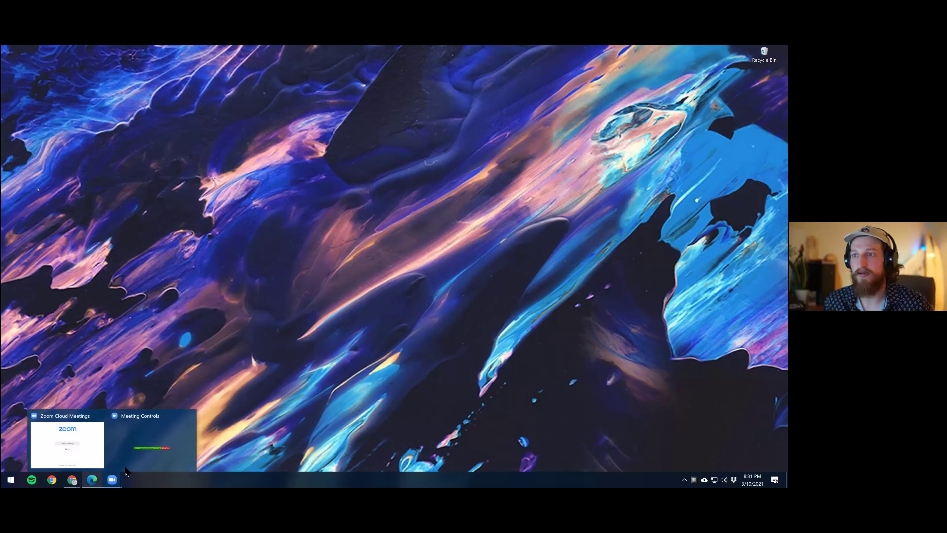
key(alt+Tab)
scroll(290, 370, down, 3)
scroll(293, 352, up, 1)
scroll(296, 348, up, 6)
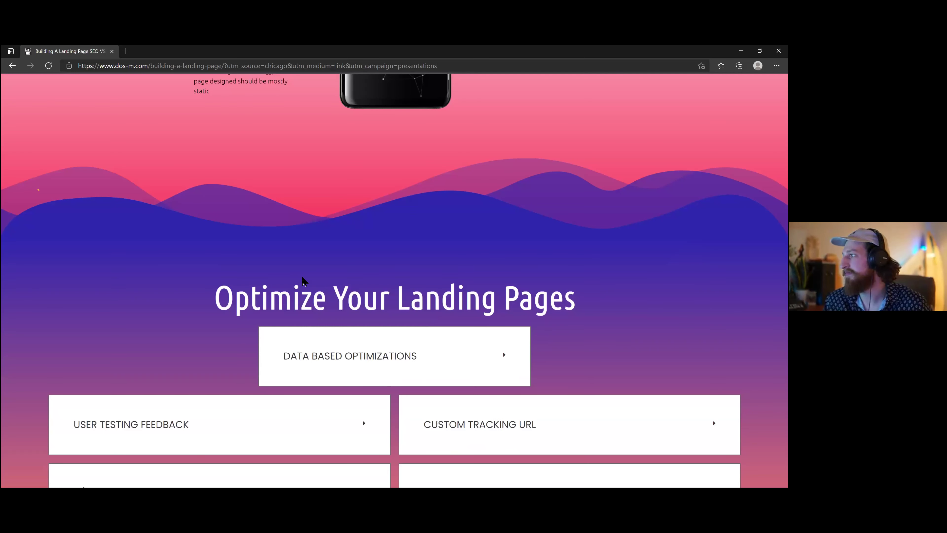
scroll(305, 276, up, 12)
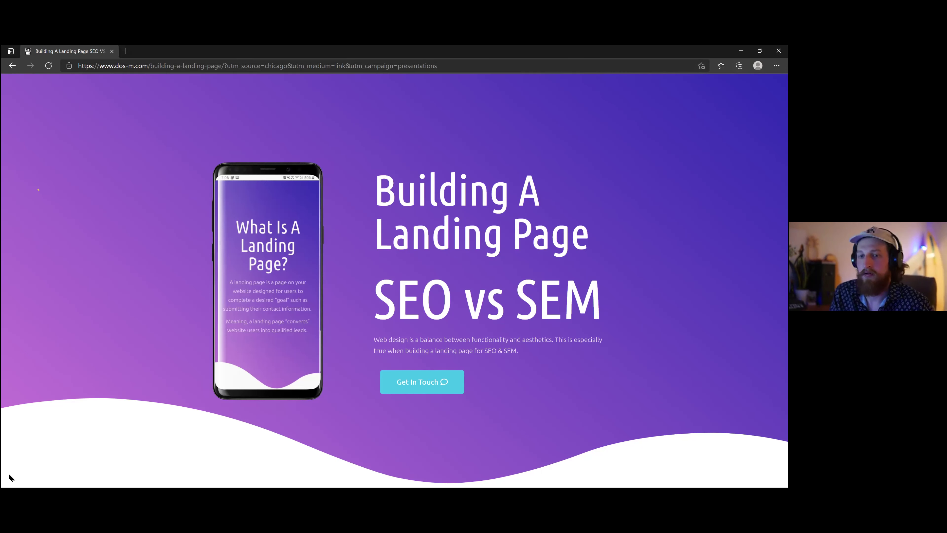
key(super+d)
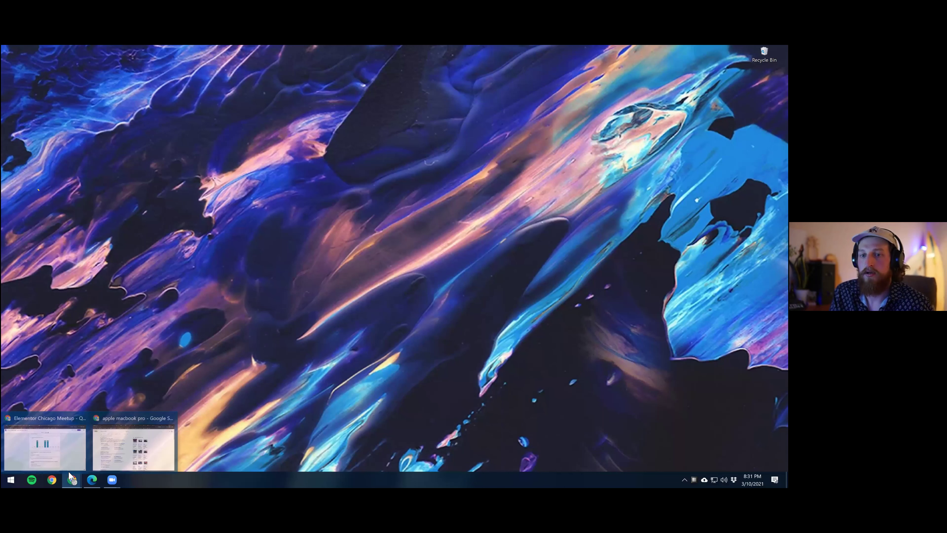
key(super+d)
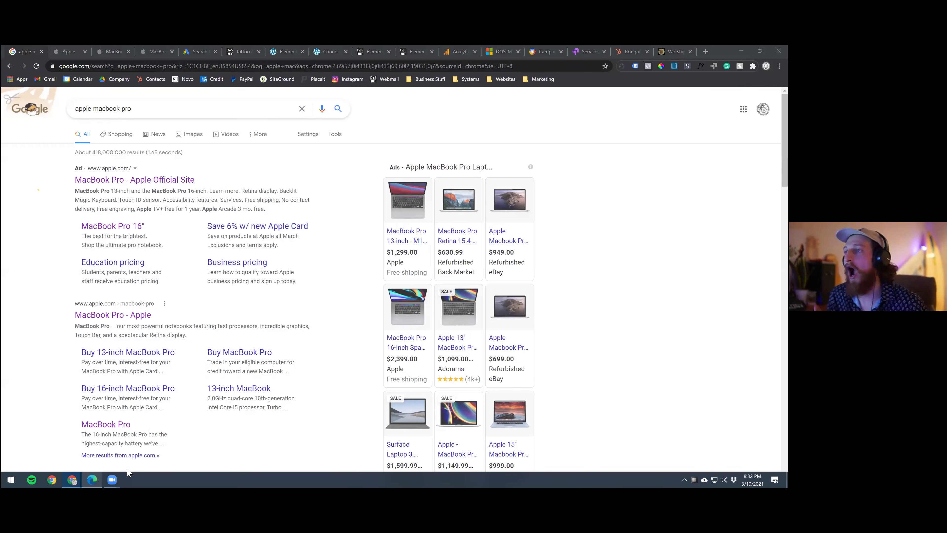
key(alt+Tab)
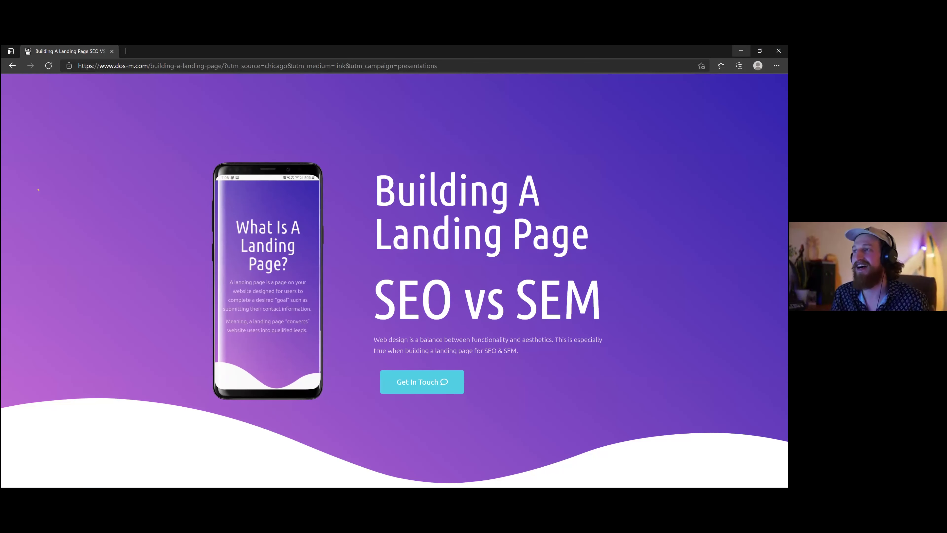
Step: Switch to Chrome and look through the tattoo page, the salon page editor and the SEO and SEM sections of the Building A Landing Page editor
click(741, 51)
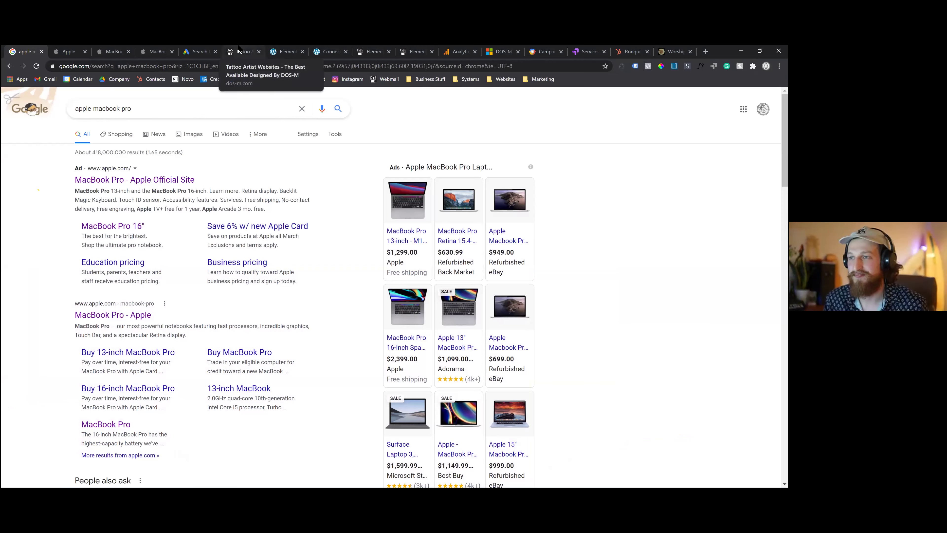
click(241, 56)
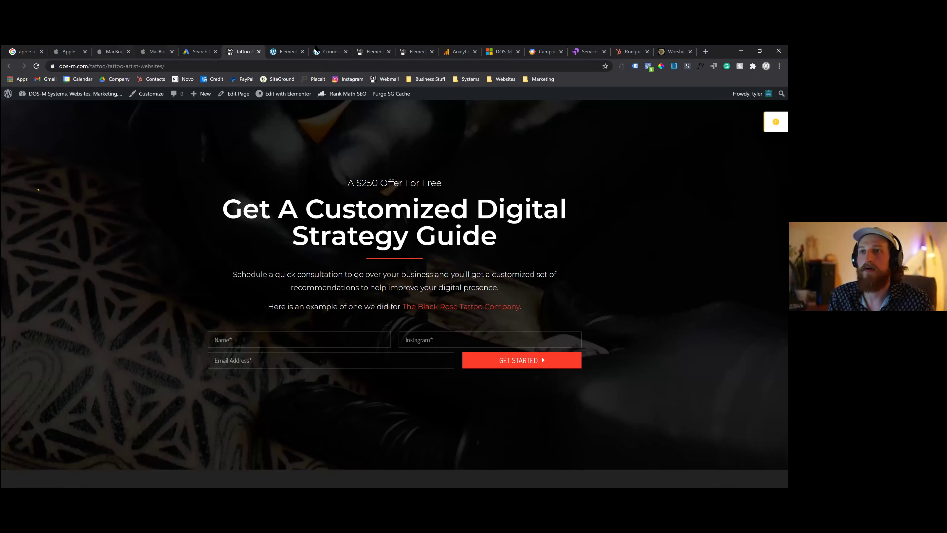
click(287, 51)
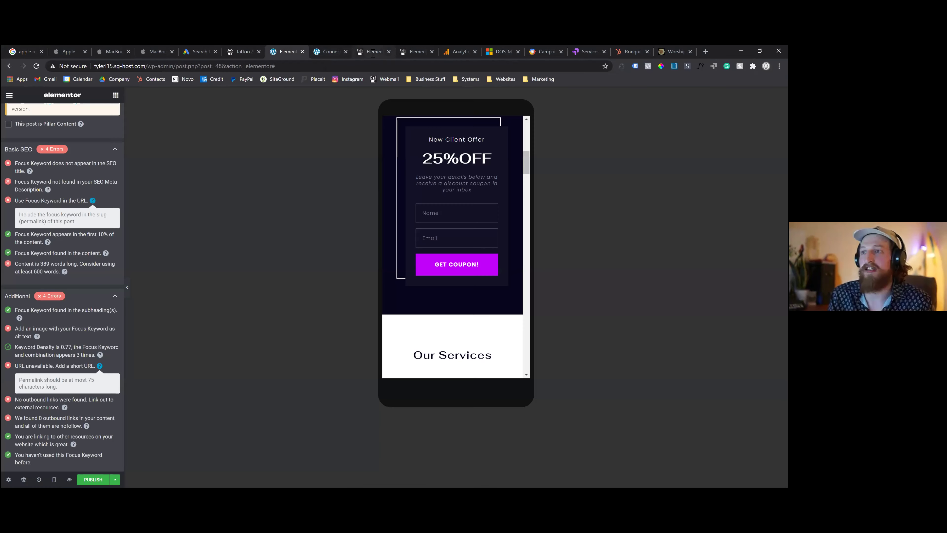
click(369, 52)
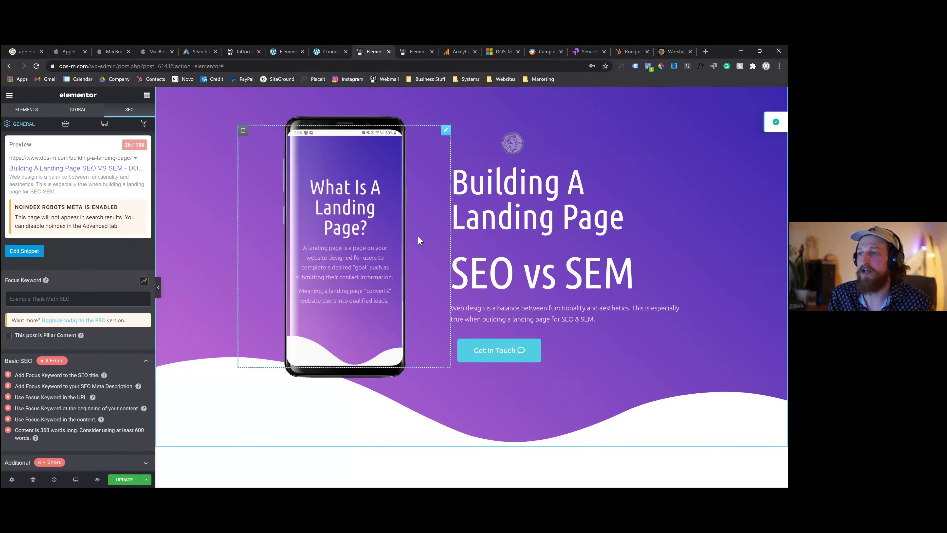
scroll(438, 275, down, 15)
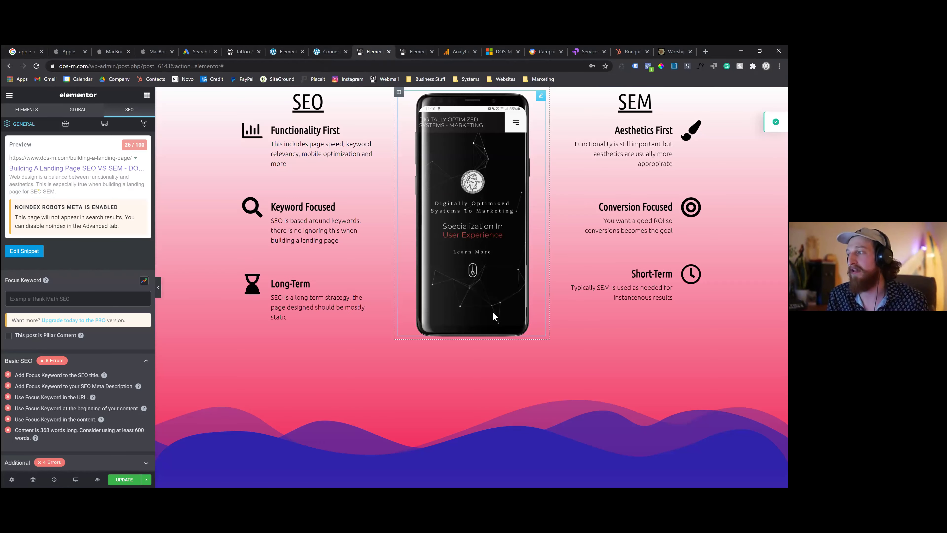
scroll(500, 356, up, 15)
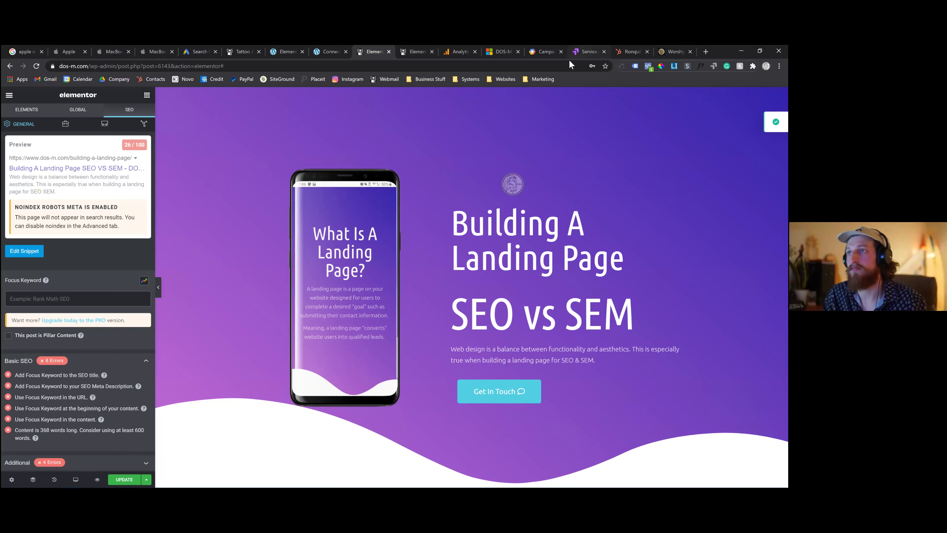
Step: Open the Campaign URL Builder page and clear its web address from the address bar
click(544, 52)
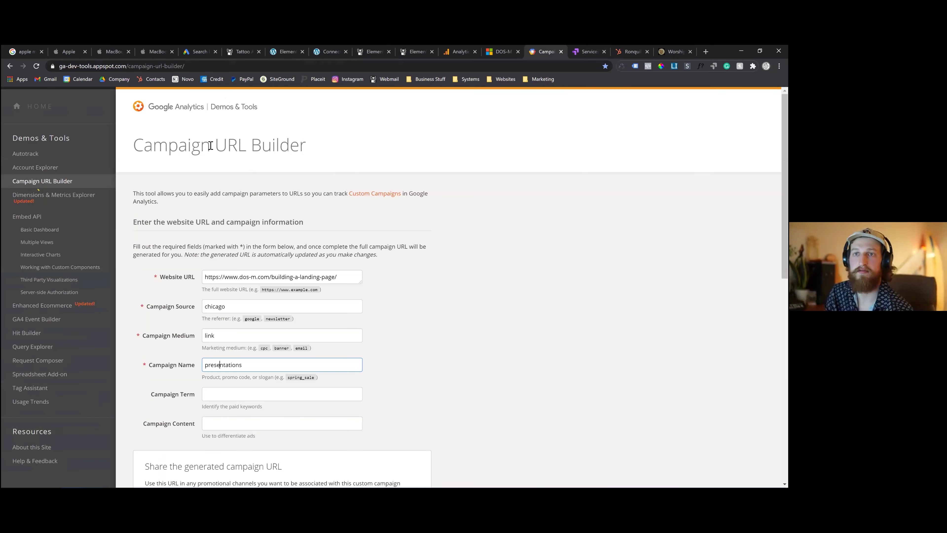
click(133, 66)
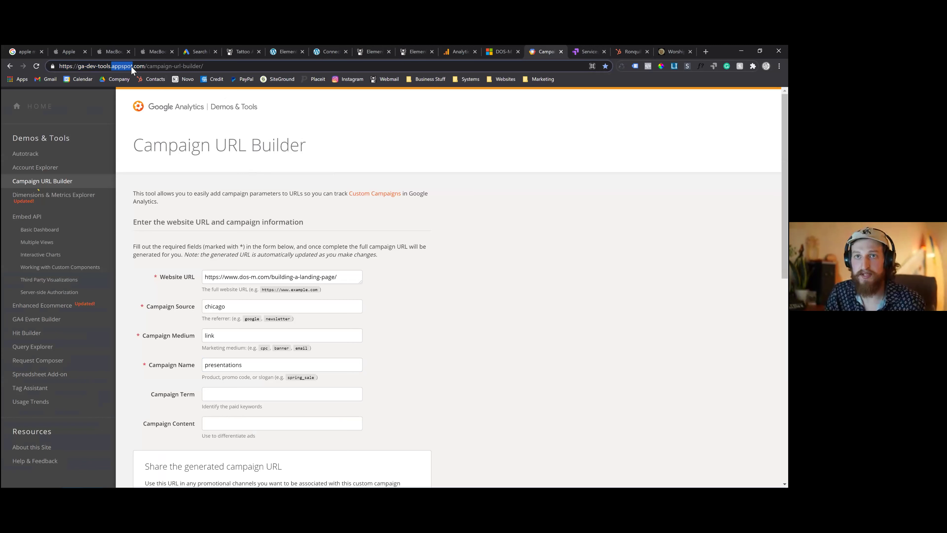
key(BackSpace)
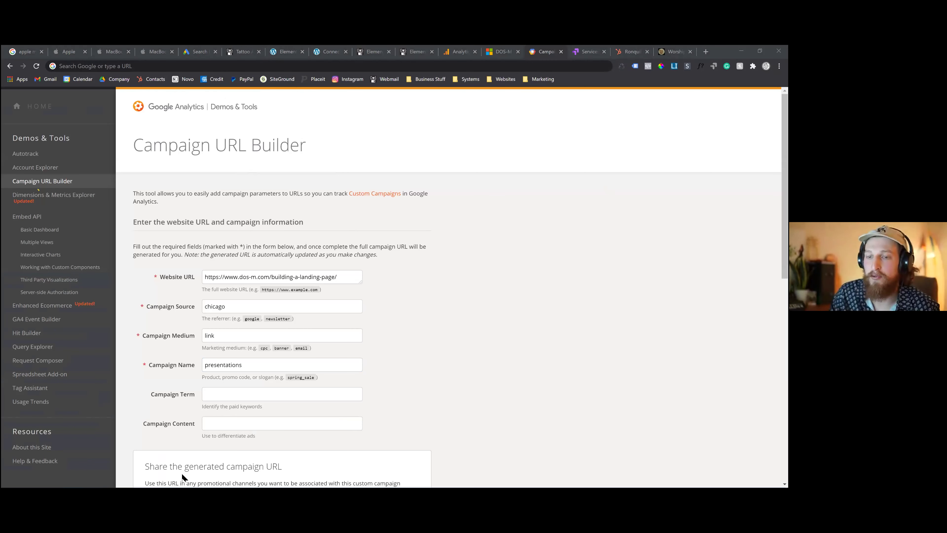
Step: Switch to the landing page presentation in Edge, expand CRM Integration, and view its linked HubSpot website before closing that site
click(92, 479)
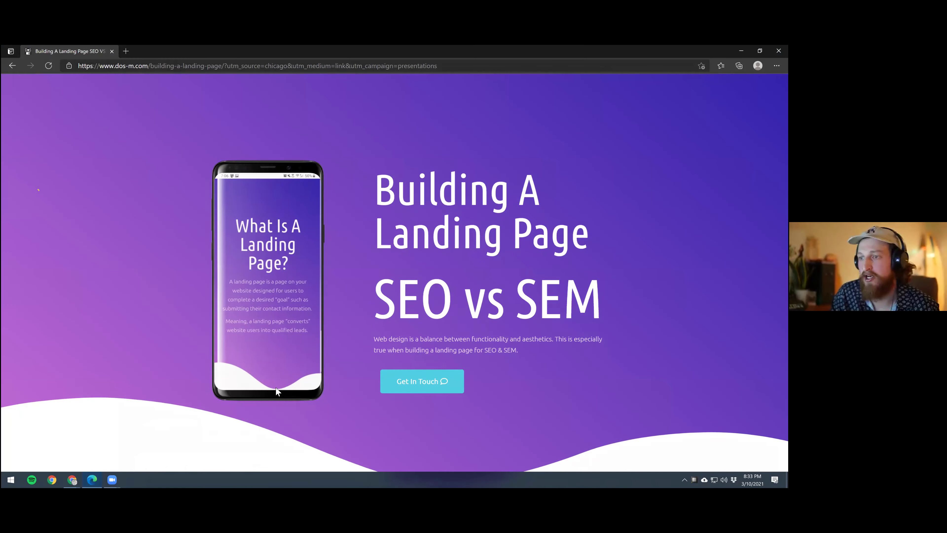
scroll(335, 399, down, 15)
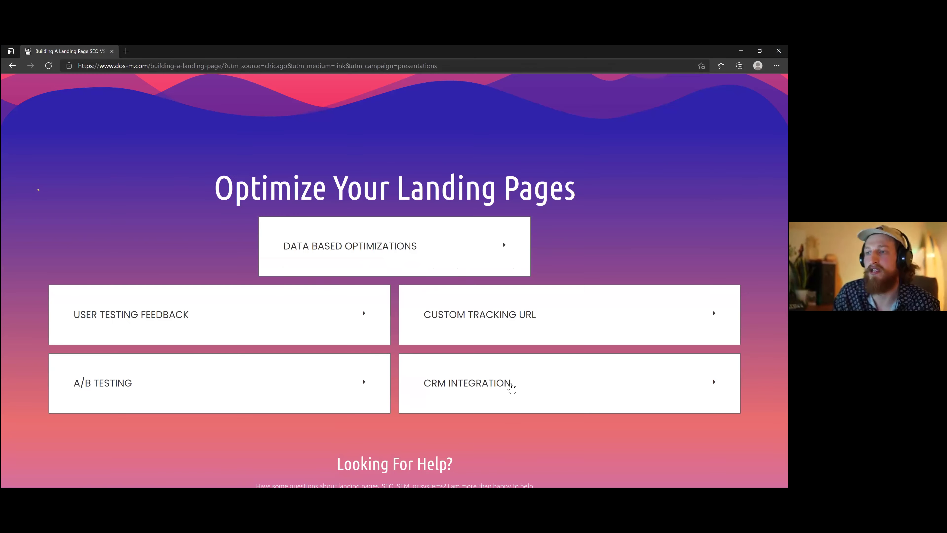
click(501, 382)
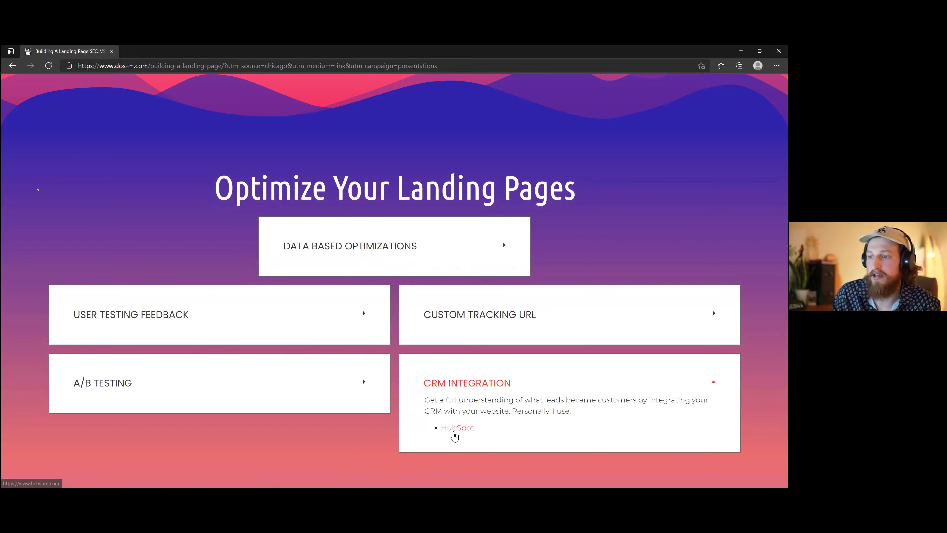
click(453, 432)
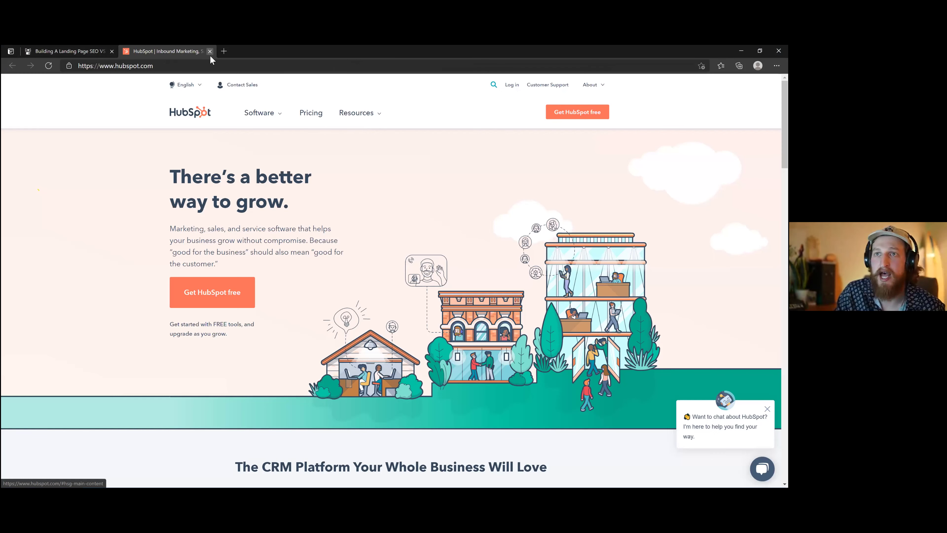
click(210, 51)
Step: Look over the presentation page from its heading down to the blog posts, and expand A/B Testing under Optimize Your Landing Pages
scroll(518, 363, up, 6)
scroll(518, 358, up, 8)
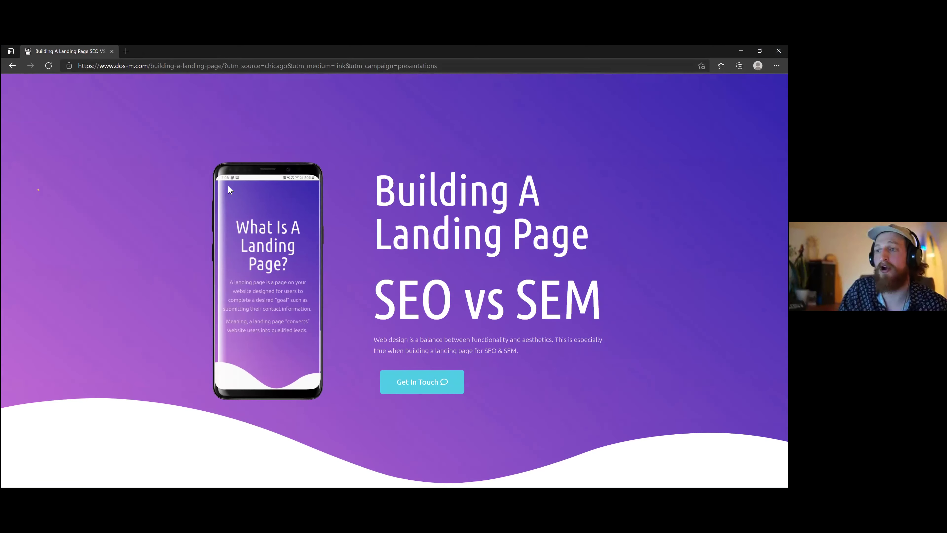
scroll(353, 245, down, 10)
scroll(364, 285, up, 10)
scroll(337, 329, down, 10)
scroll(337, 329, down, 10)
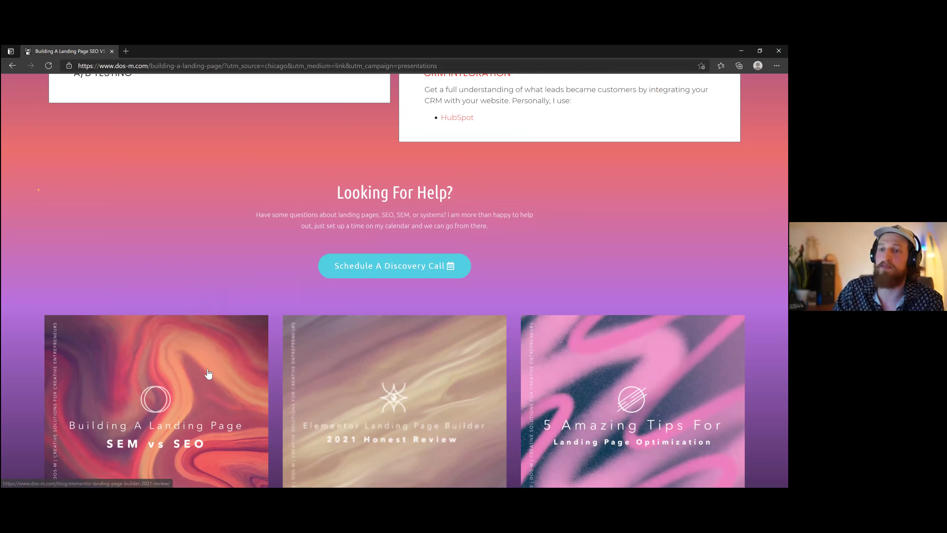
scroll(334, 313, down, 3)
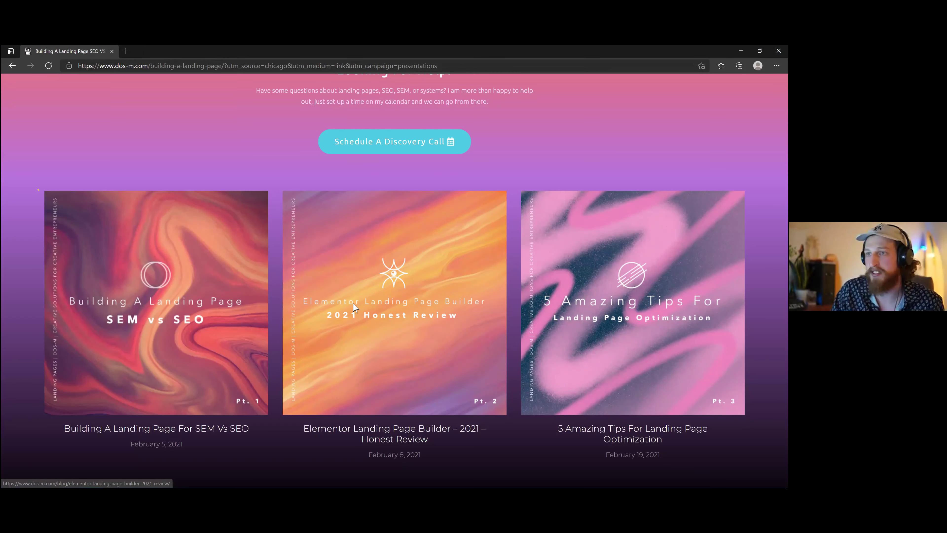
scroll(467, 419, up, 10)
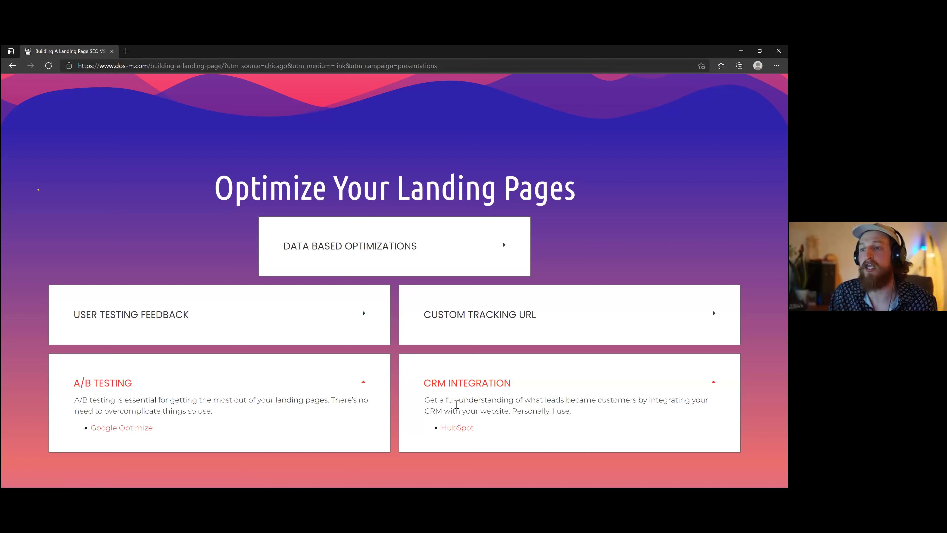
Step: Reopen the HubSpot website linked under CRM Integration, glancing back at the landing page before returning to the site
click(456, 427)
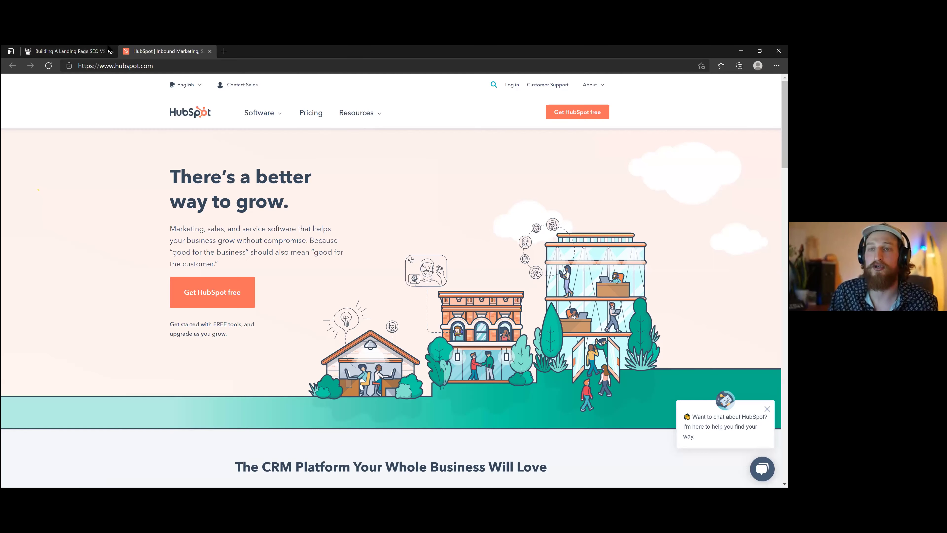
key(ctrl+Tab)
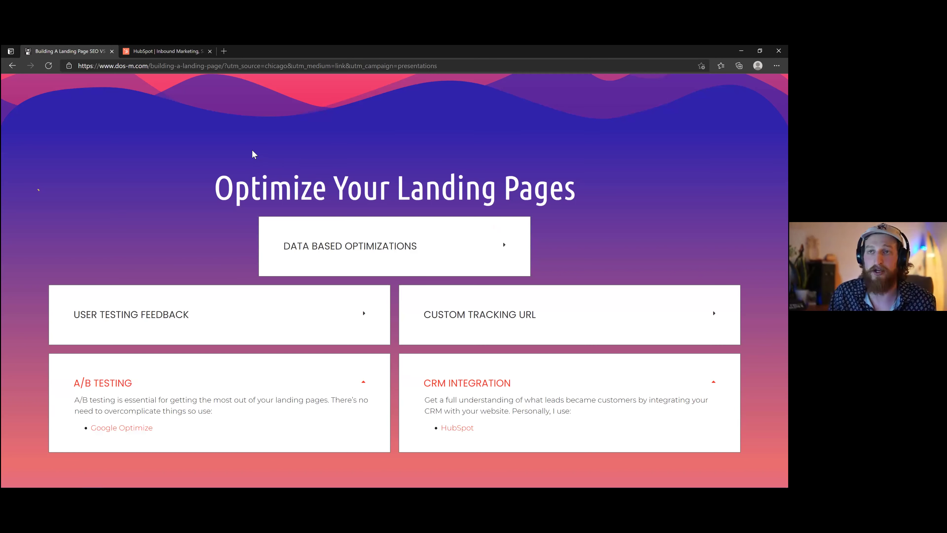
click(207, 55)
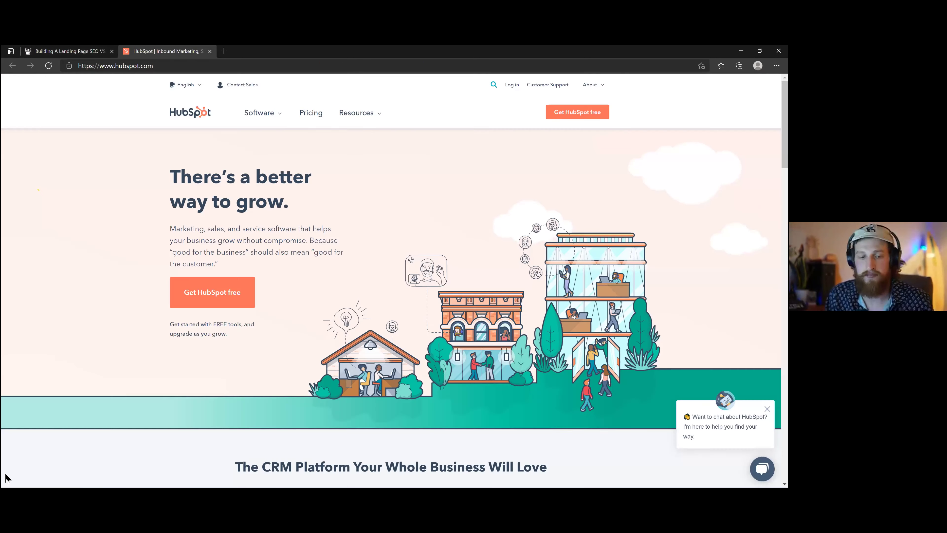
mouse_move(7, 479)
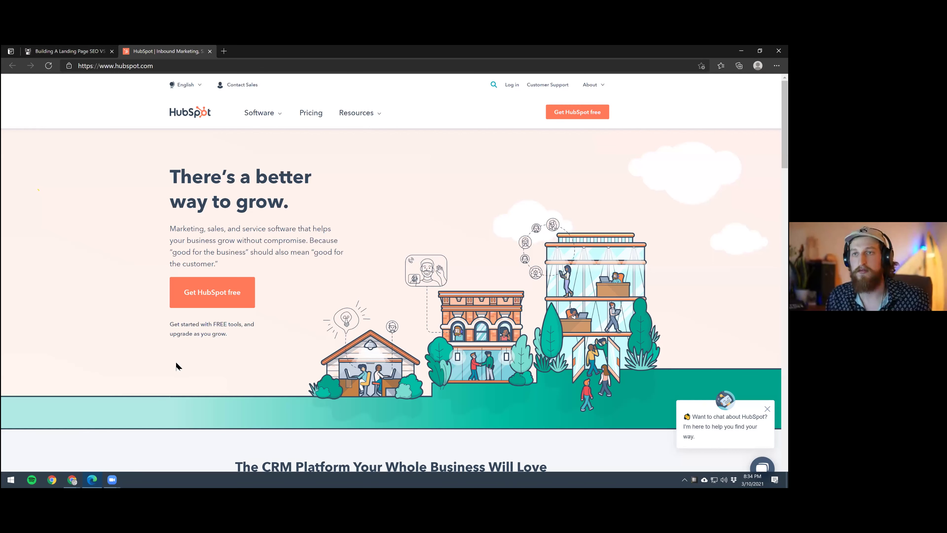
Step: Close the HubSpot website and switch to the Campaign URL Builder page in Chrome to look at its campaign fields
click(210, 52)
mouse_move(228, 479)
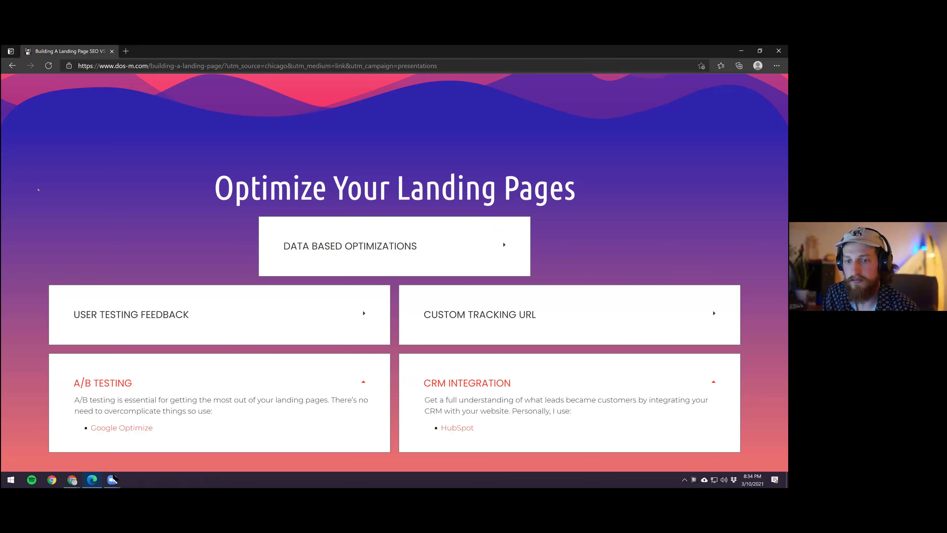
click(72, 480)
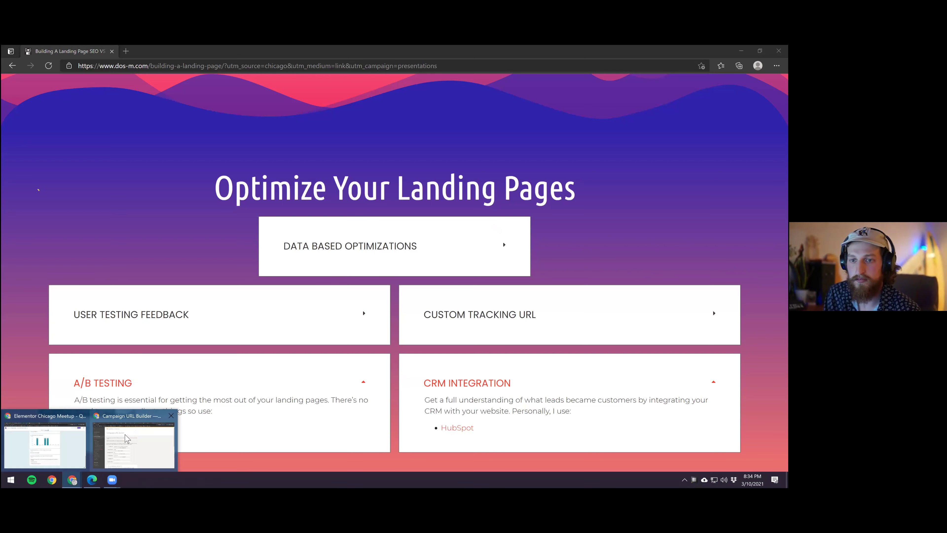
click(126, 438)
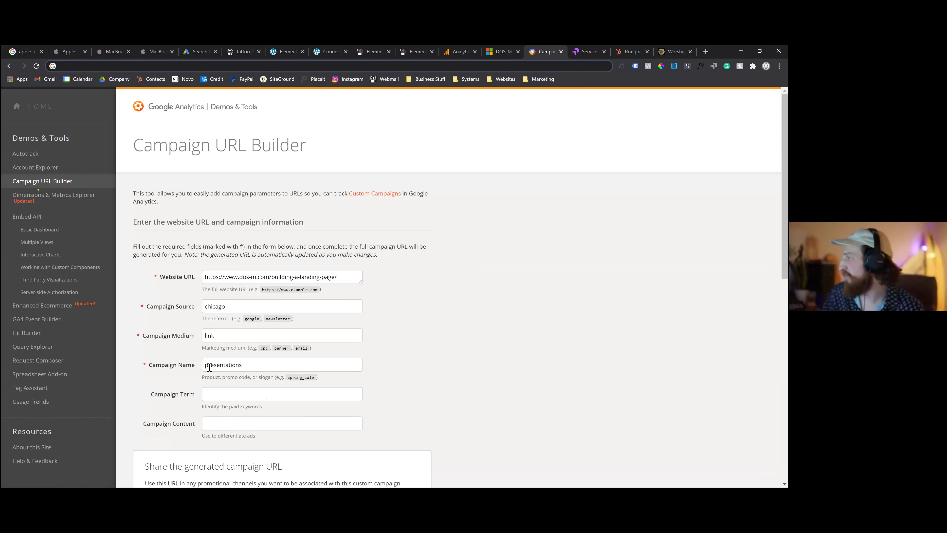
mouse_move(209, 486)
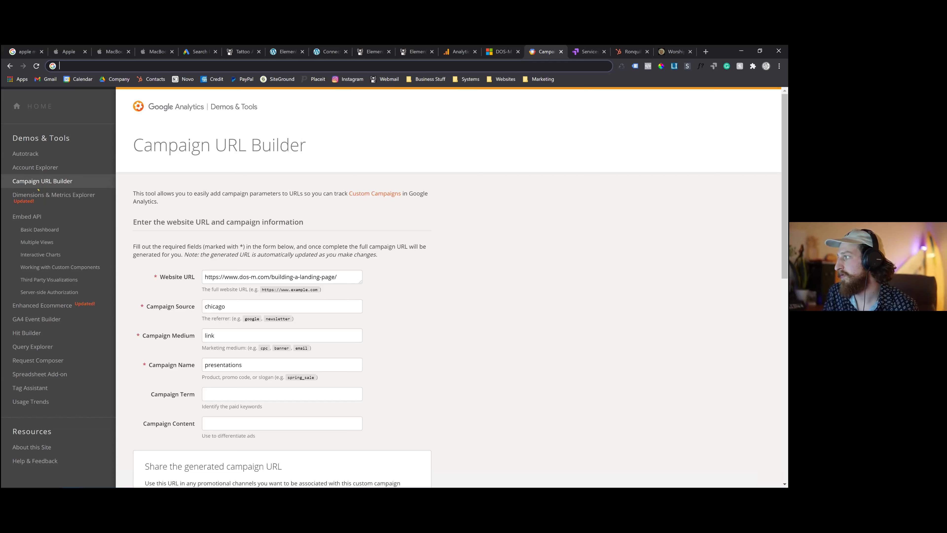
key(alt+Tab)
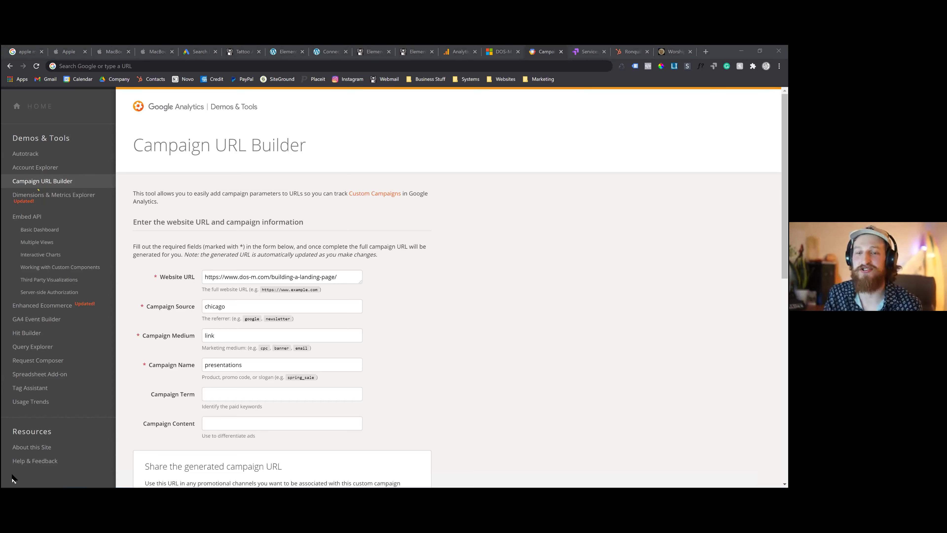
Step: Switch back to the landing page presentation in Edge, reload it, and dismiss the cookie notice
click(92, 479)
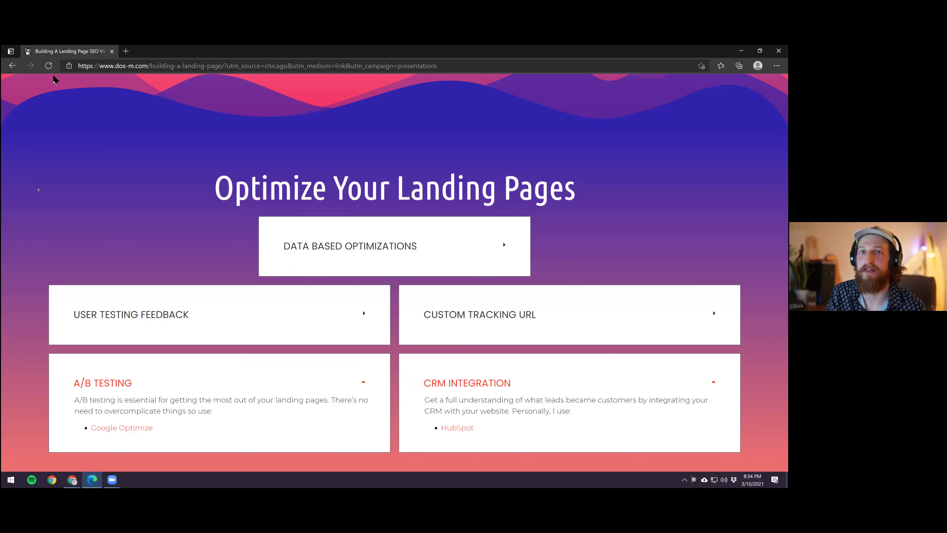
key(F5)
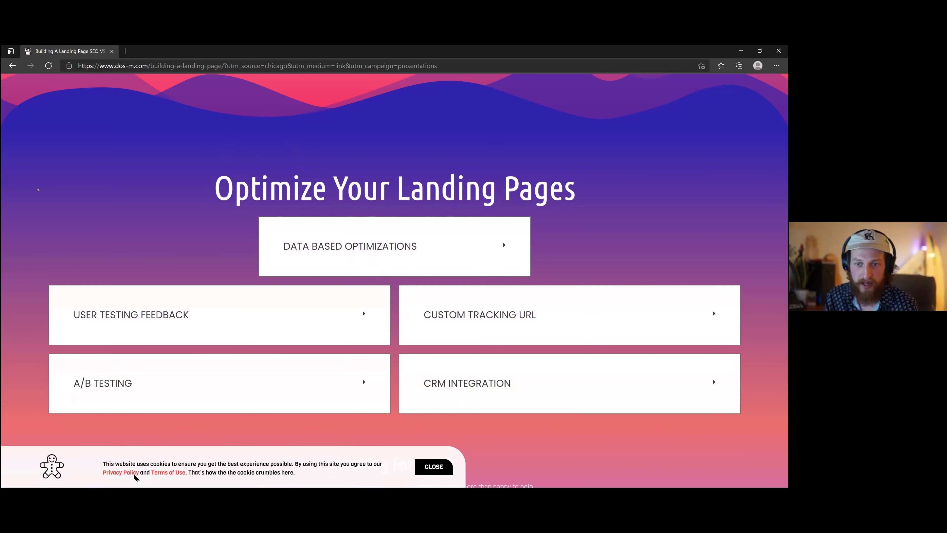
click(443, 467)
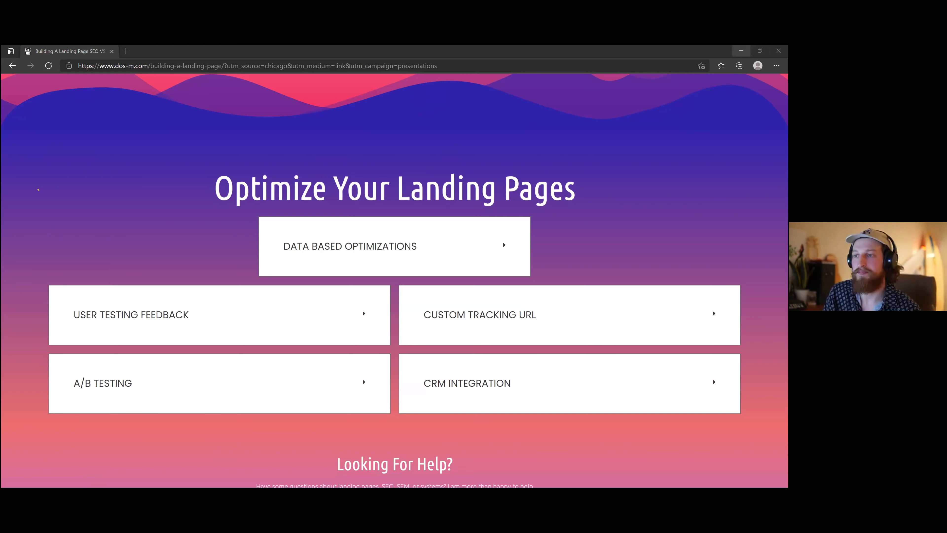
Step: Expand Data Based Optimizations under Optimize Your Landing Pages to view its content, and collapse it again
click(38, 190)
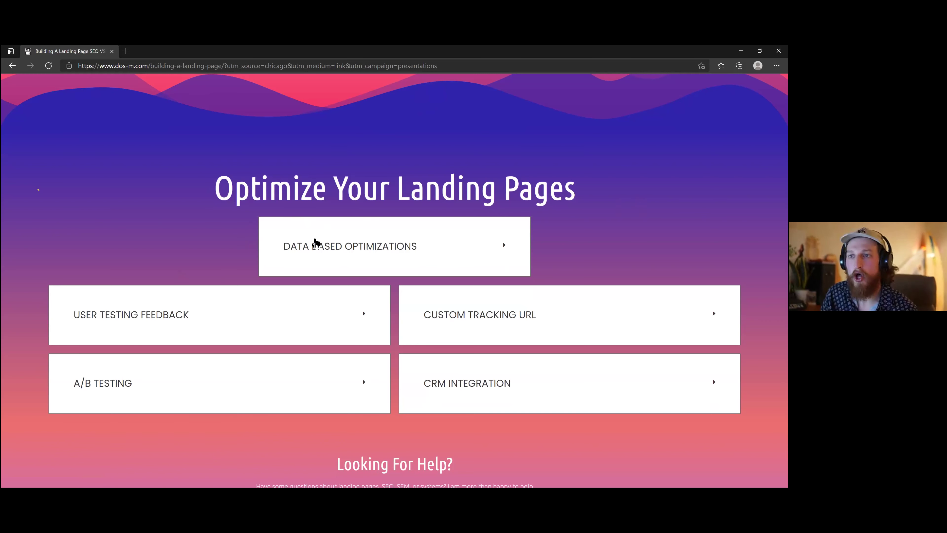
click(357, 245)
click(307, 246)
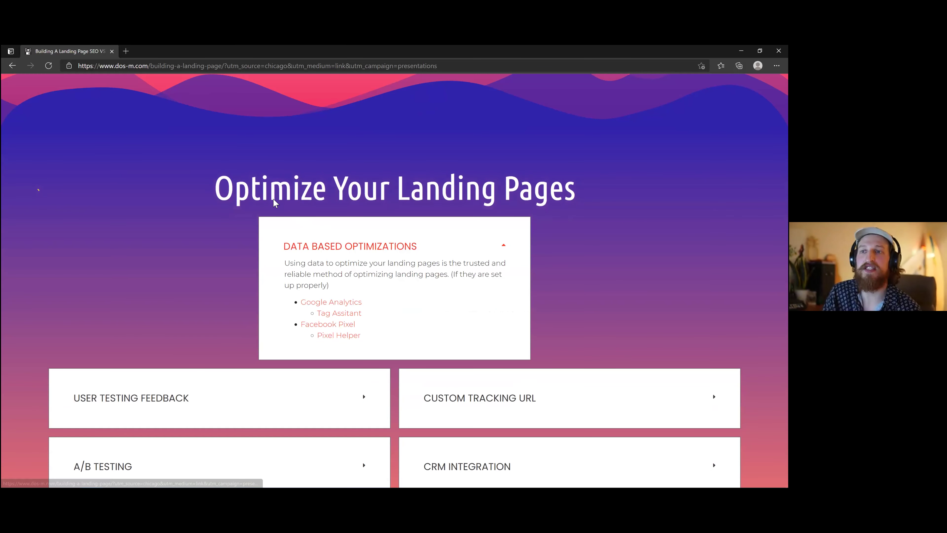
drag(234, 187, 429, 188)
click(428, 187)
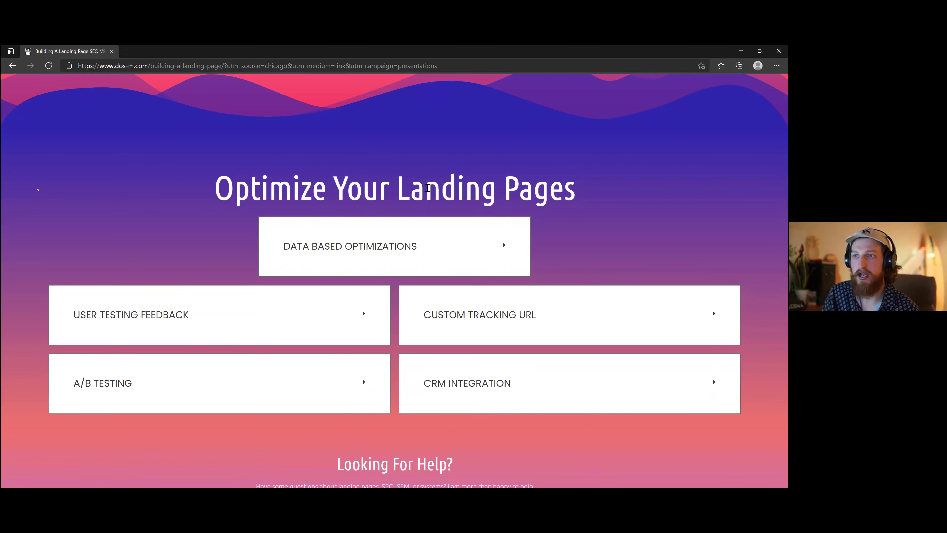
mouse_move(213, 189)
mouse_down()
mouse_move(354, 190)
mouse_move(554, 215)
mouse_move(624, 389)
mouse_move(541, 311)
mouse_move(627, 388)
mouse_move(620, 319)
mouse_move(367, 199)
mouse_move(223, 182)
mouse_up()
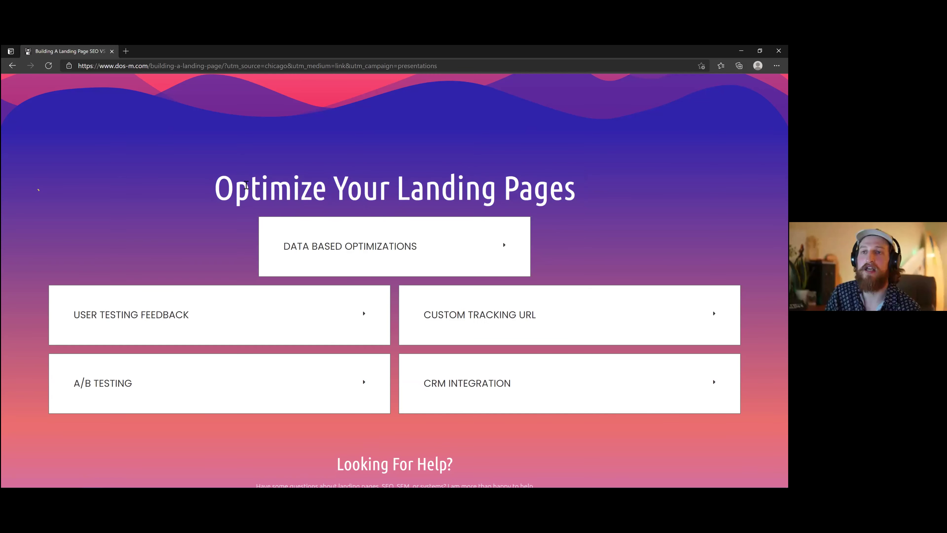
Step: Look over the presentation from the SEO and SEM comparison up to the main heading and back to Optimize Your Landing Pages
scroll(274, 210, up, 2)
scroll(275, 223, up, 5)
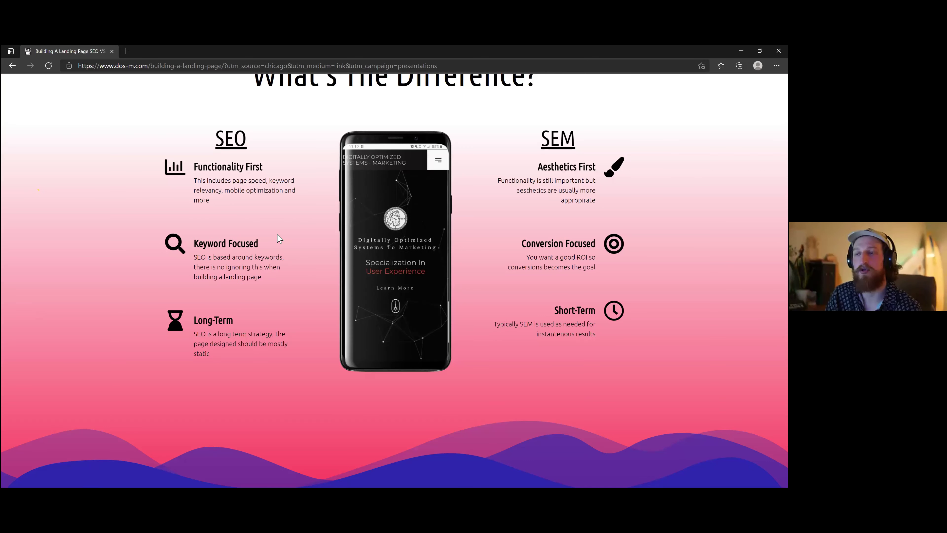
scroll(394, 279, up, 4)
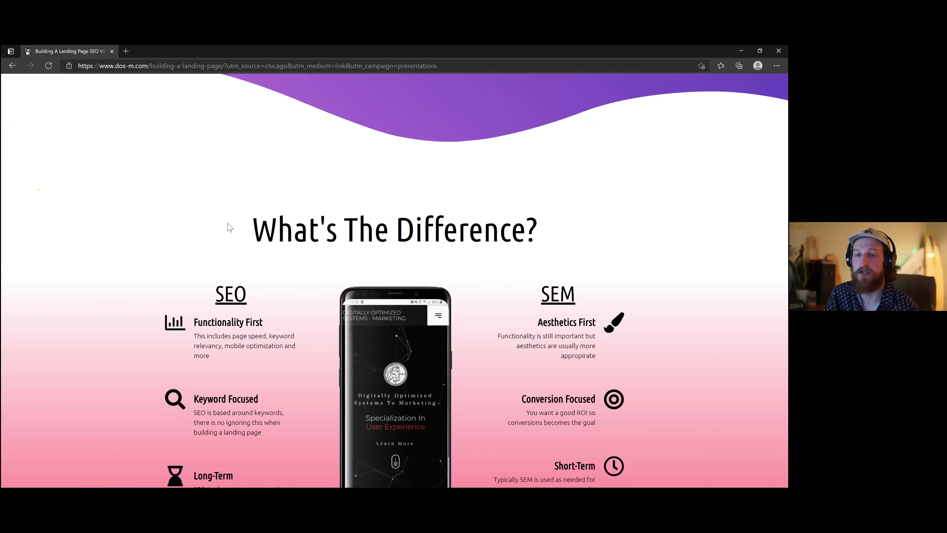
scroll(282, 297, up, 8)
scroll(307, 235, down, 1)
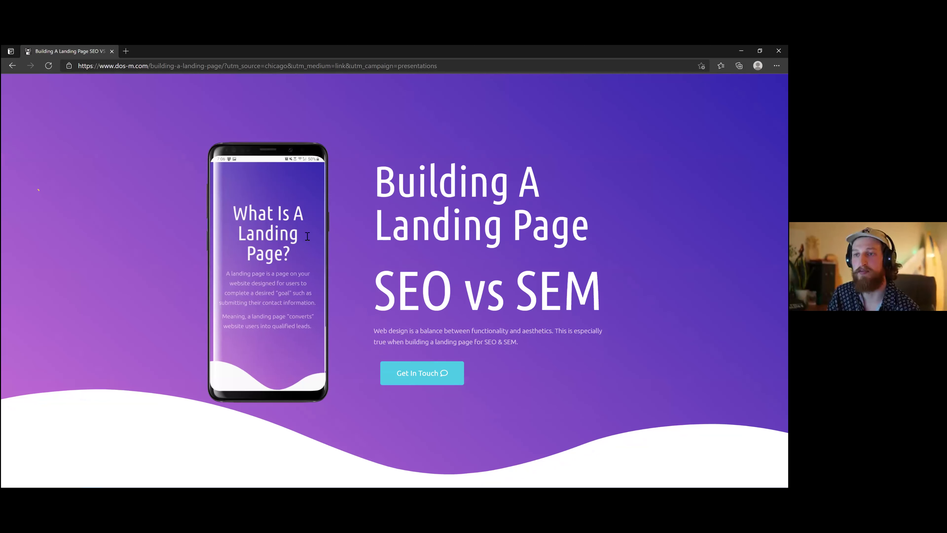
scroll(434, 398, down, 15)
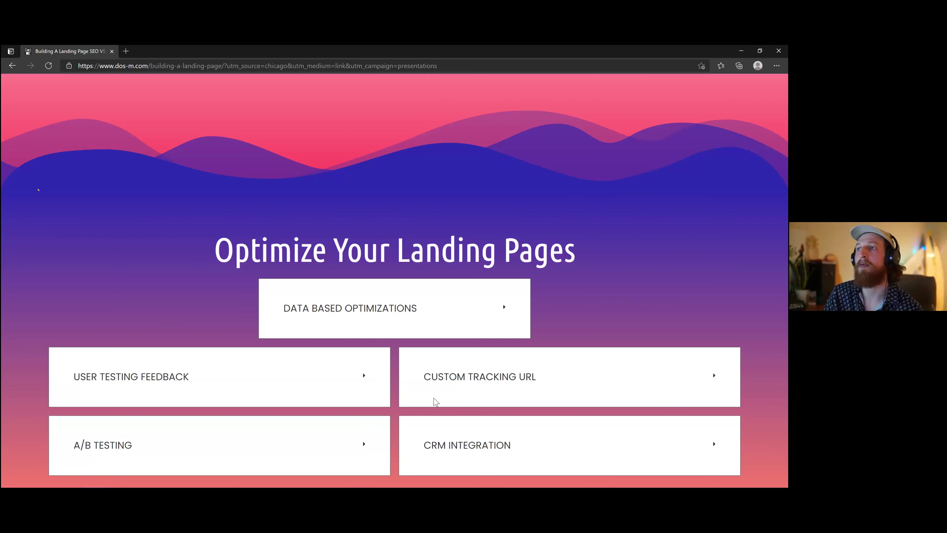
Step: Switch to Chrome, glance at the tattoo artist websites page, and bring up the hair salon landing page in the Elementor editor
key(alt+Tab)
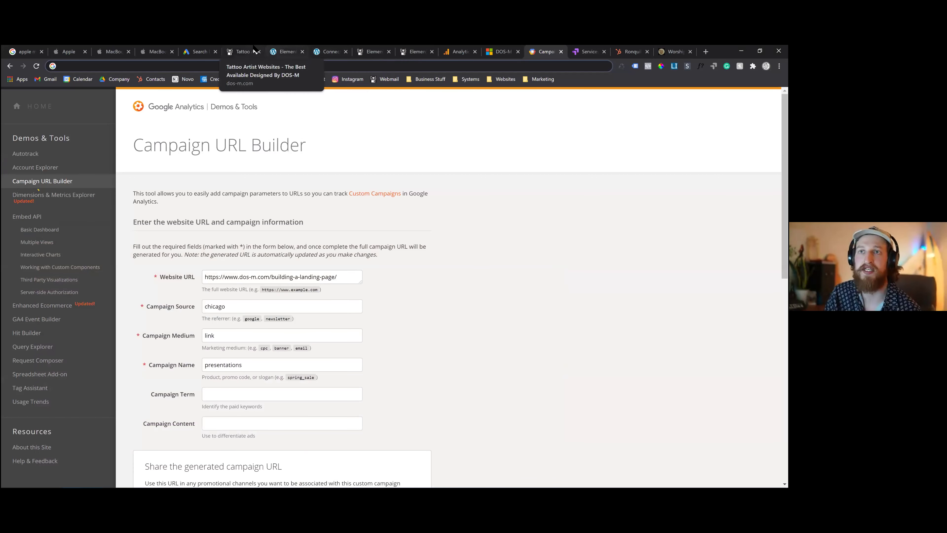
click(246, 52)
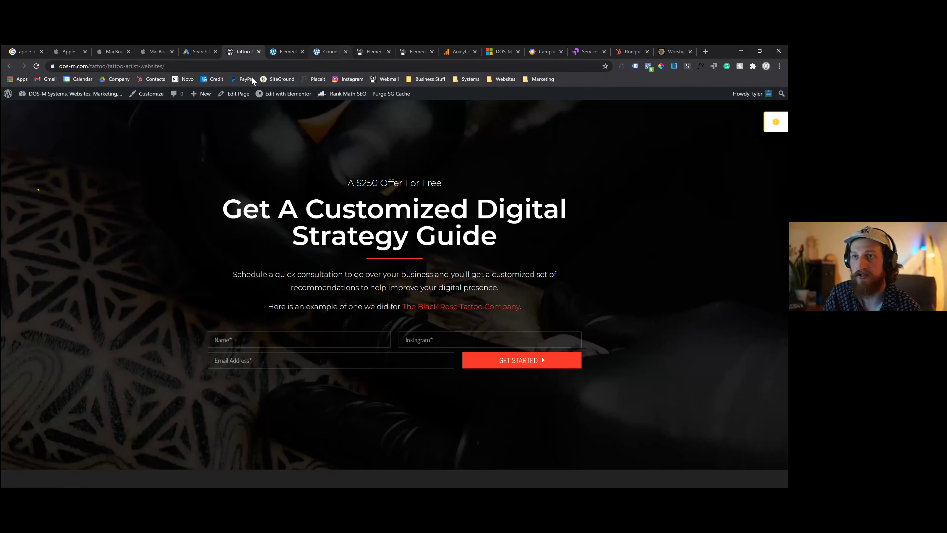
click(274, 50)
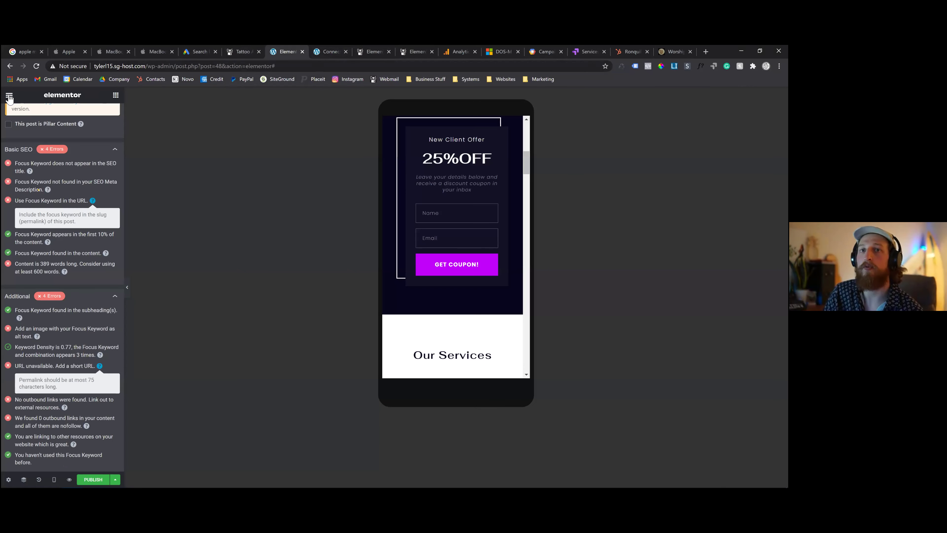
Step: Leave the SEO settings, check the hair salon page's save options, and view the start of its mobile preview
click(9, 95)
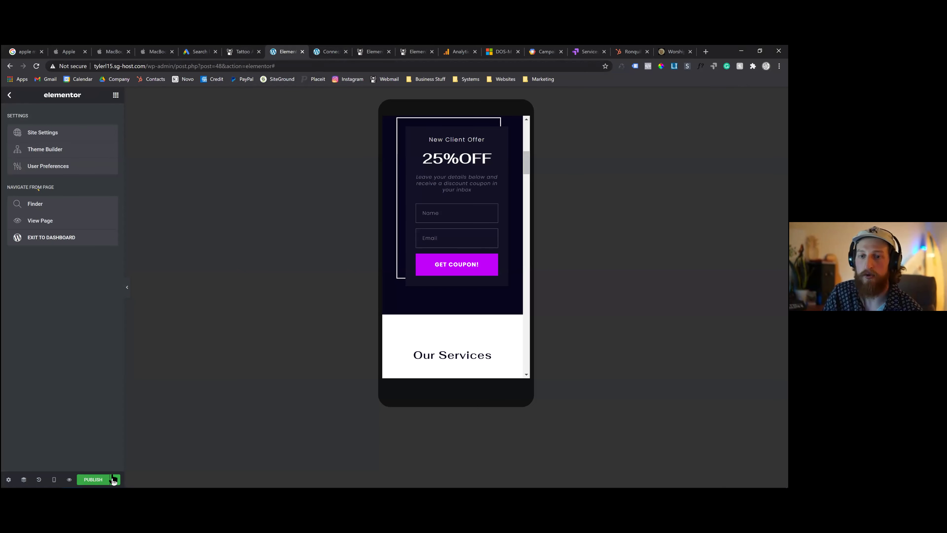
click(114, 480)
click(93, 440)
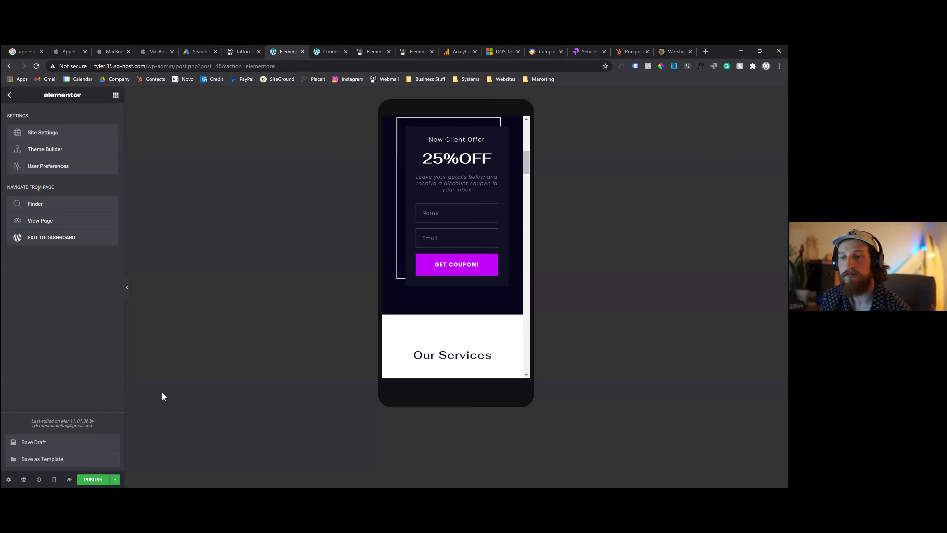
scroll(459, 231, up, 10)
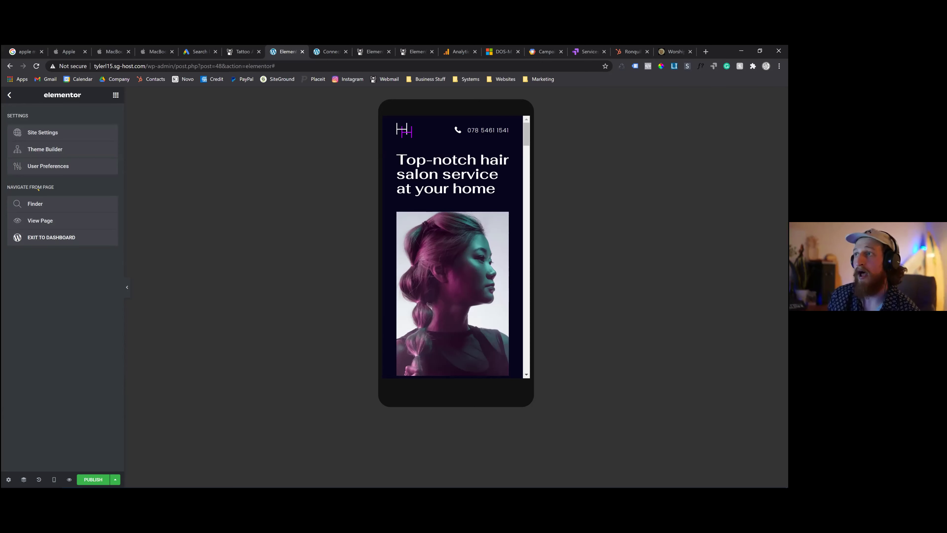
key(ctrl+t)
text(e)
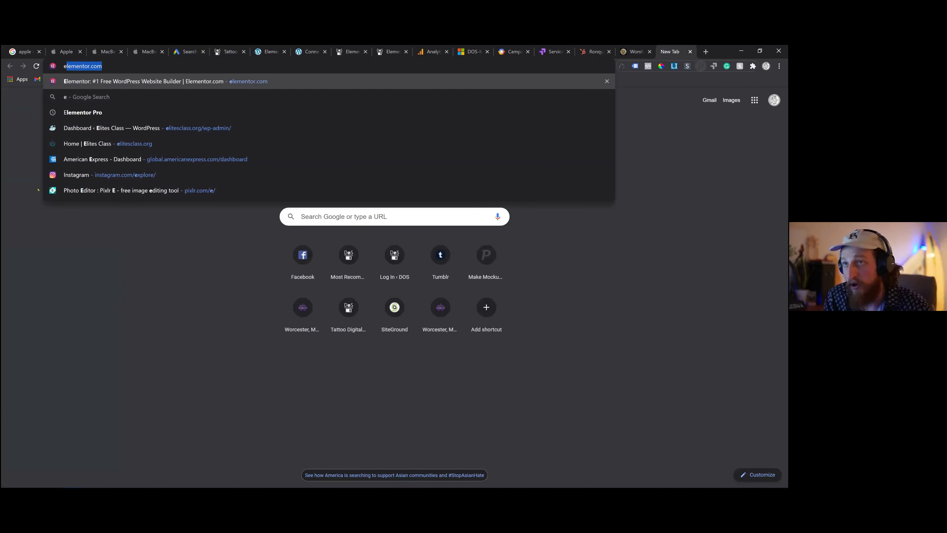
key(BackSpace)
key(BackSpace)
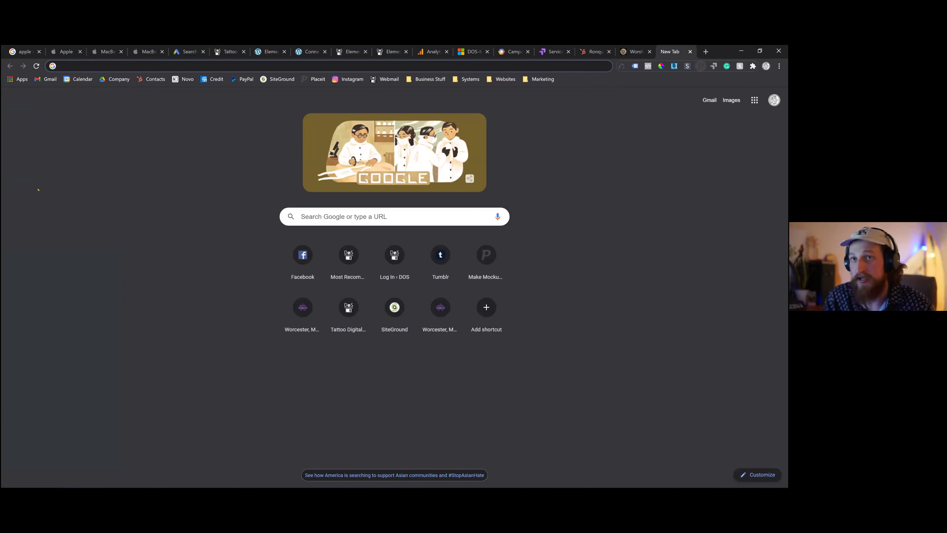
Step: Return to the Elementor editor page and load the site's WordPress dashboard by shortening the web address to wp-admin
click(269, 52)
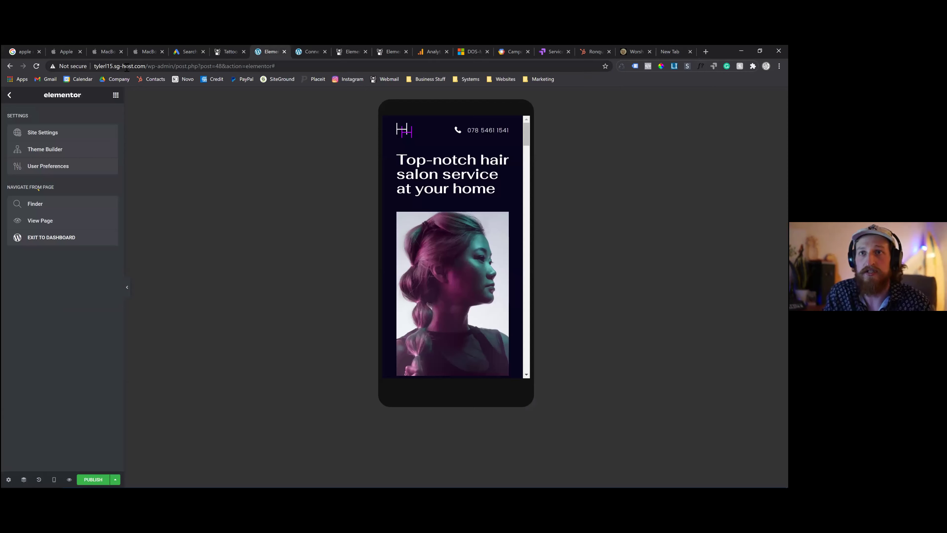
click(156, 66)
drag(162, 66, 408, 91)
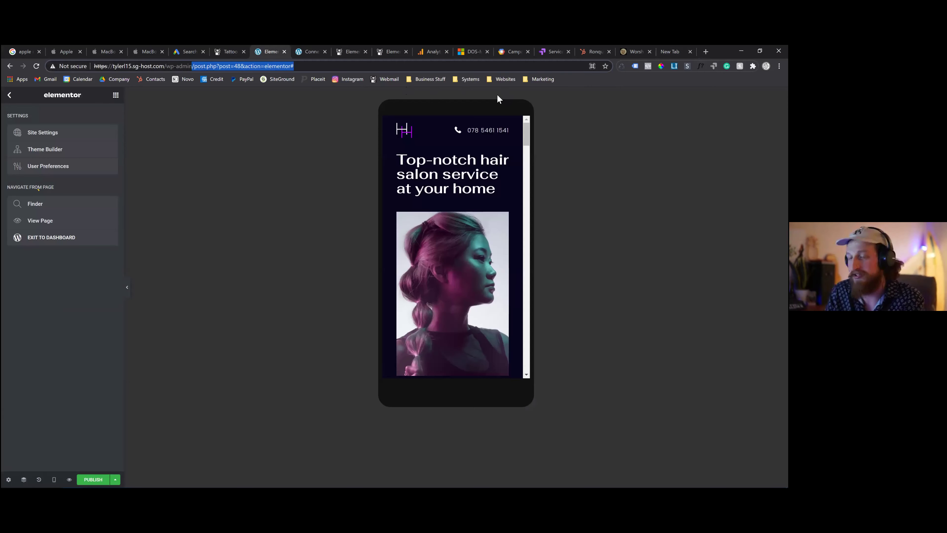
key(BackSpace)
key(Return)
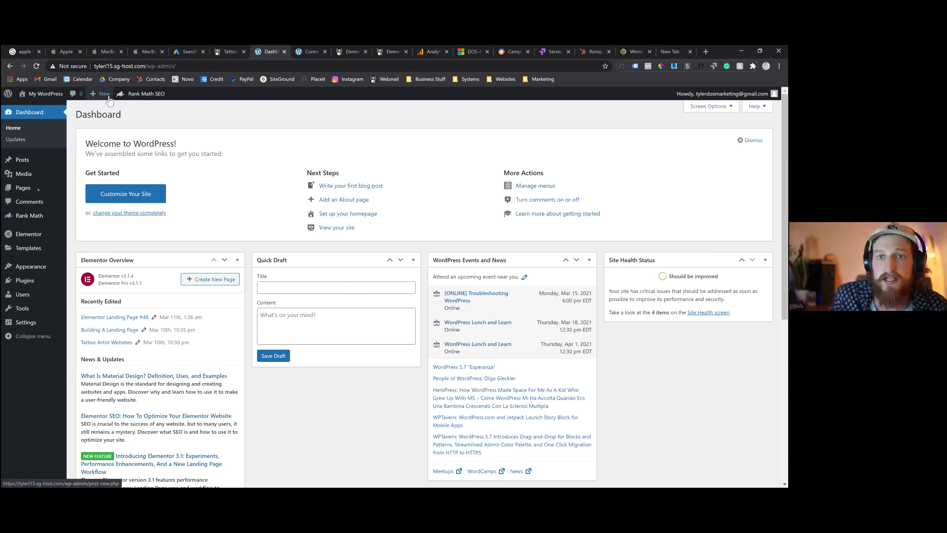
Step: Open the Experiments section of the Elementor plugin settings
mouse_move(36, 98)
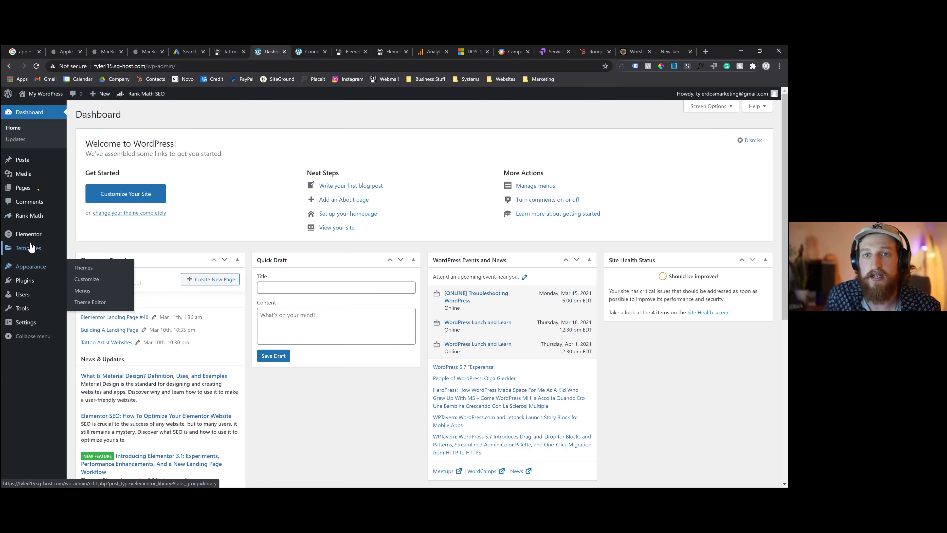
mouse_move(30, 242)
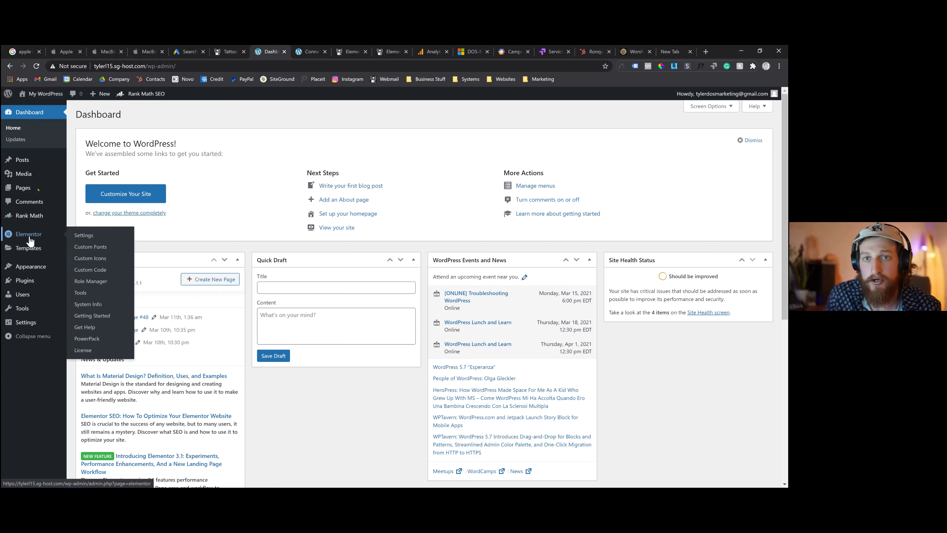
click(84, 239)
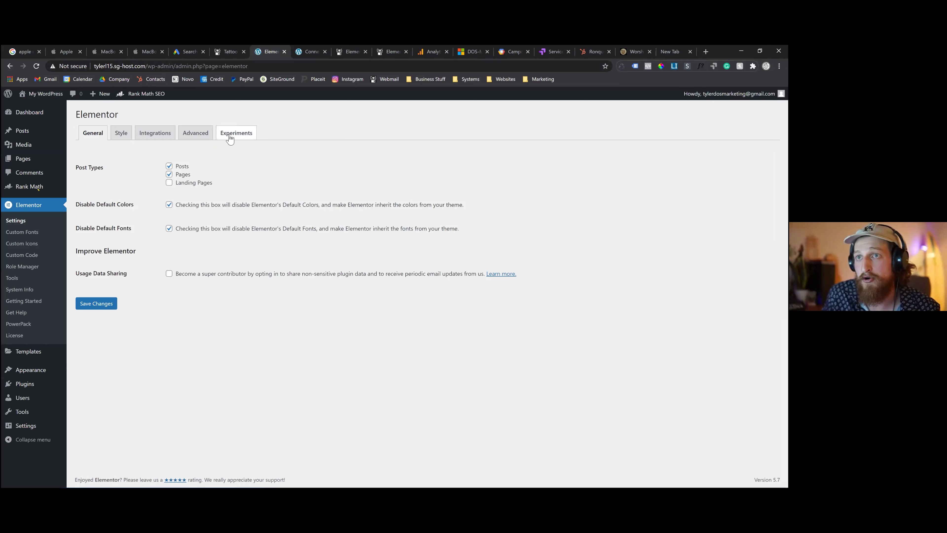
click(230, 135)
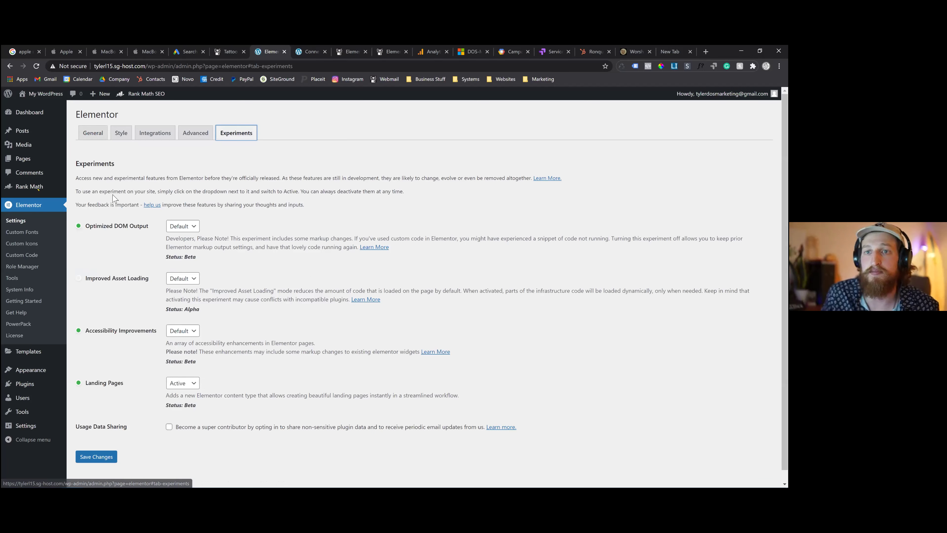
Step: Set the Landing Pages experiment to Active and save the changes
click(98, 389)
click(186, 384)
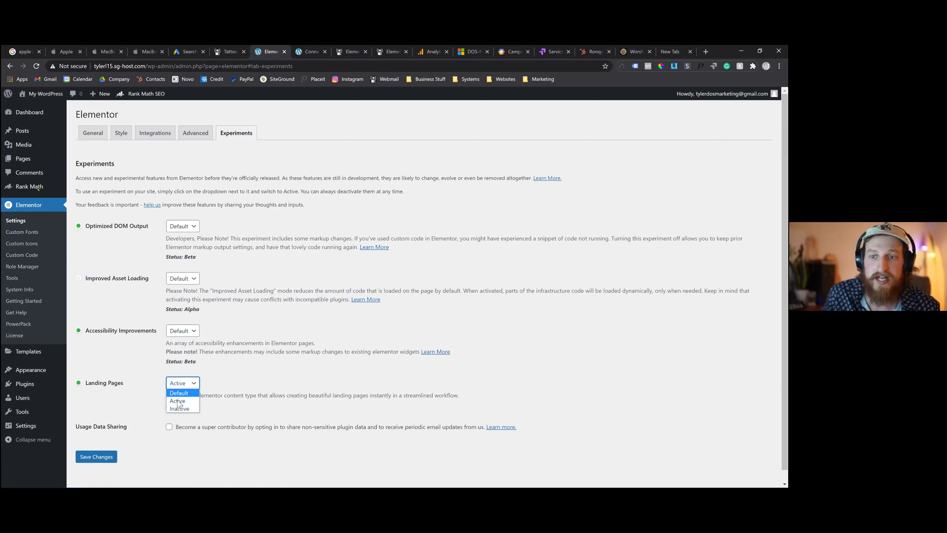
click(177, 402)
click(96, 456)
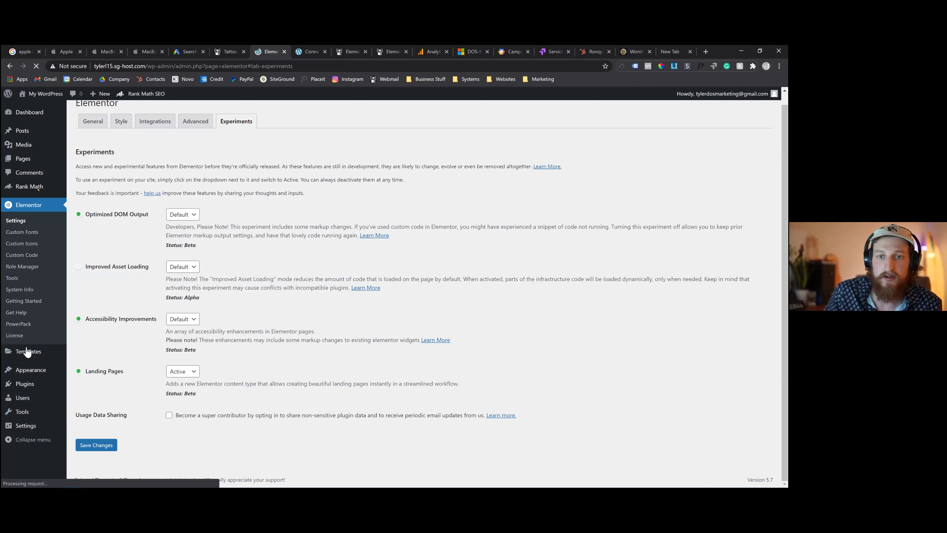
Step: Set the Landing Pages experiment to Inactive and save the changes
mouse_move(25, 355)
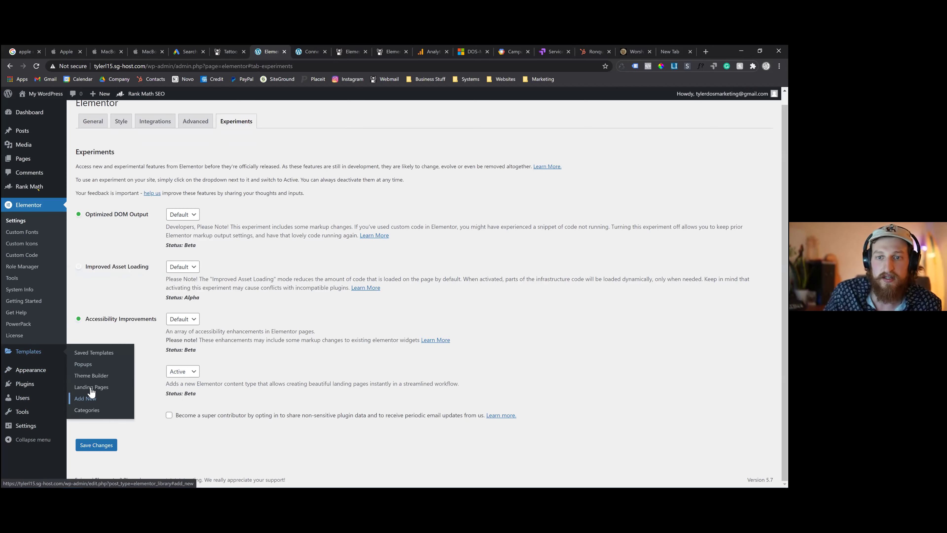
click(179, 374)
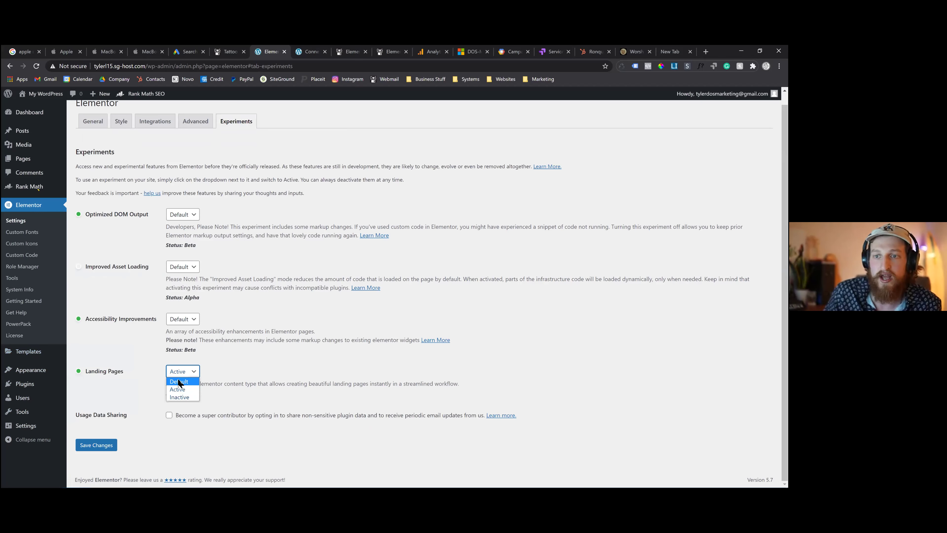
click(179, 397)
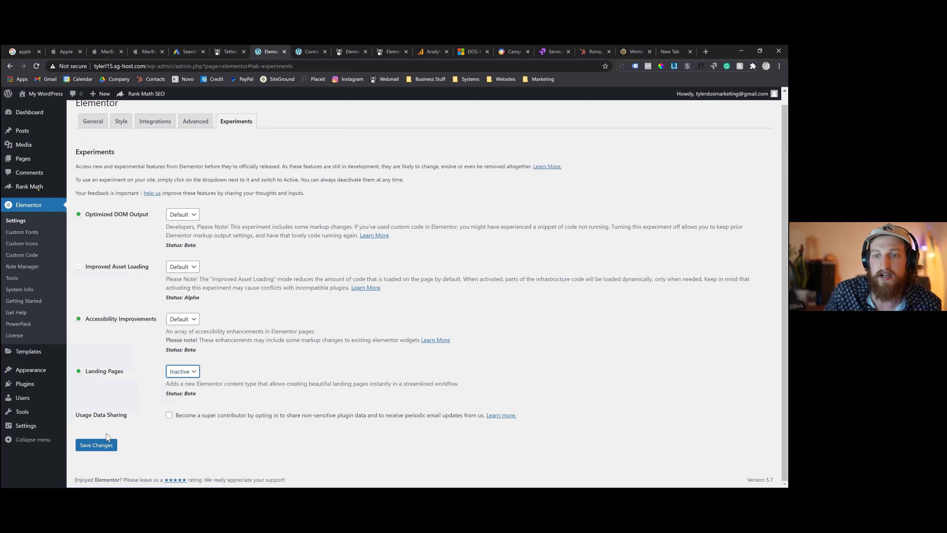
click(97, 444)
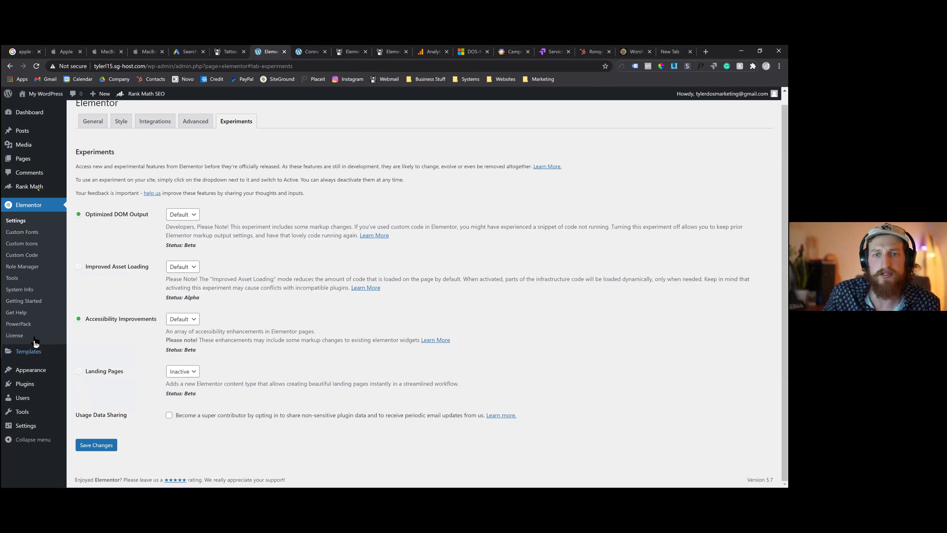
Step: Switch the Landing Pages experiment back to Active and save the Elementor settings
mouse_move(30, 357)
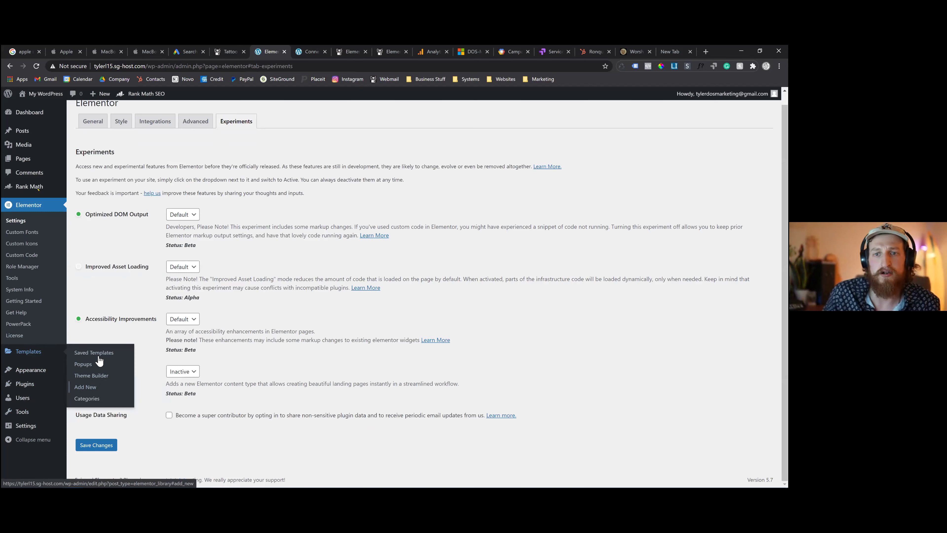
click(182, 378)
click(180, 392)
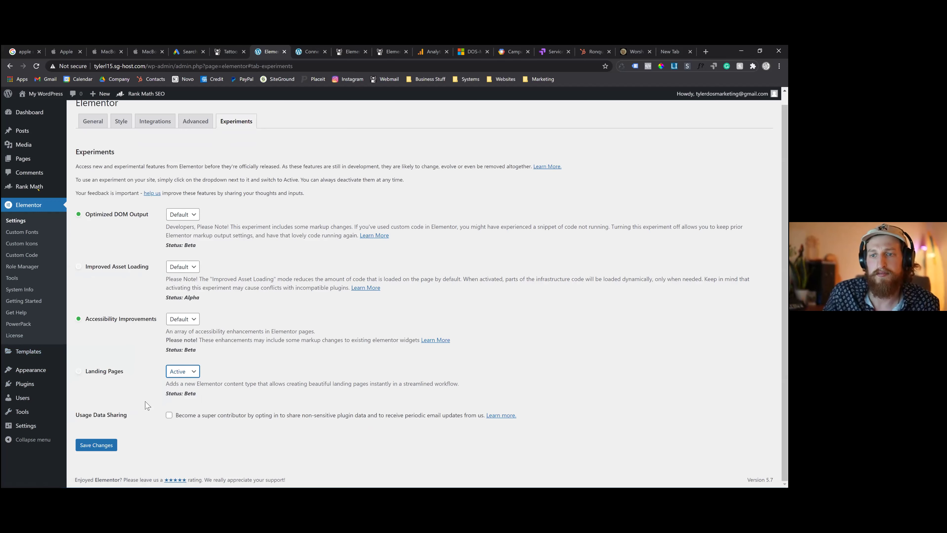
click(96, 449)
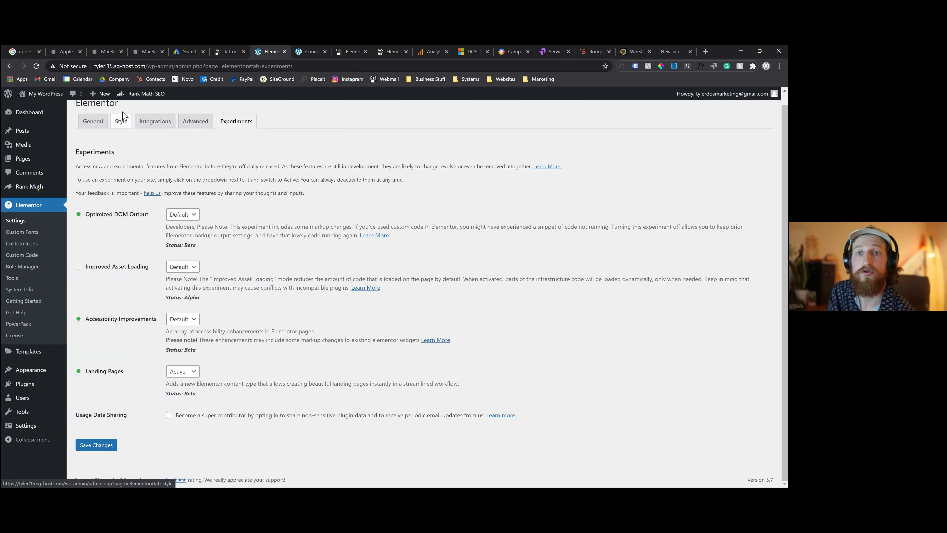
Step: Start a new Elementor custom code snippet and open its location options
click(34, 256)
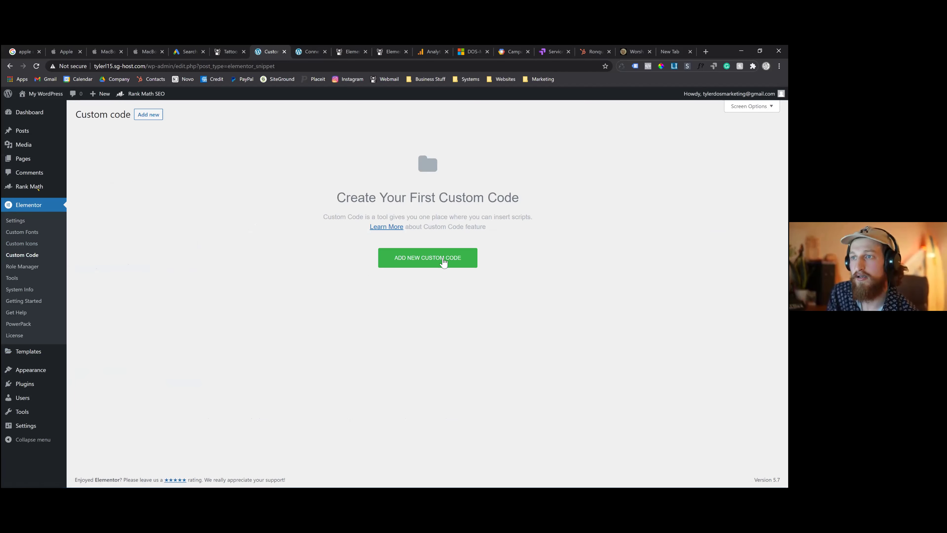
click(443, 262)
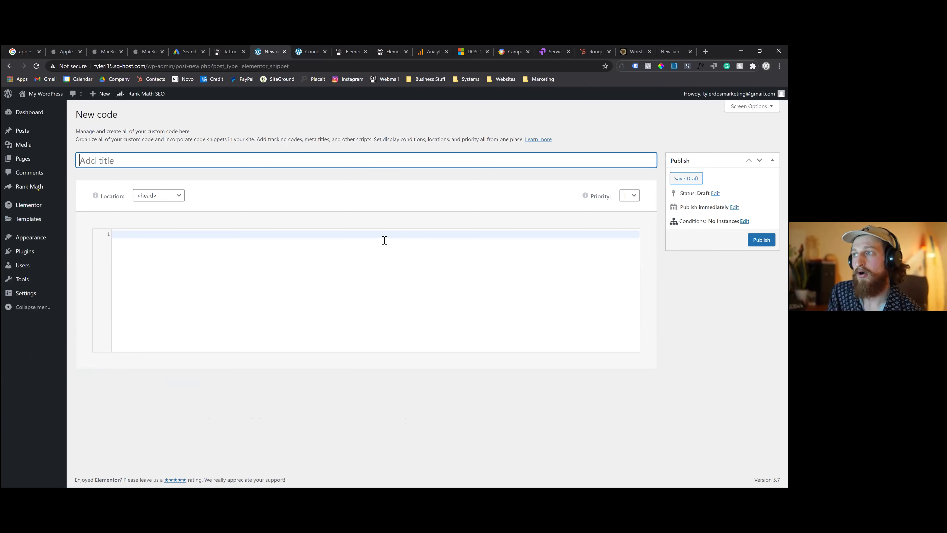
click(166, 196)
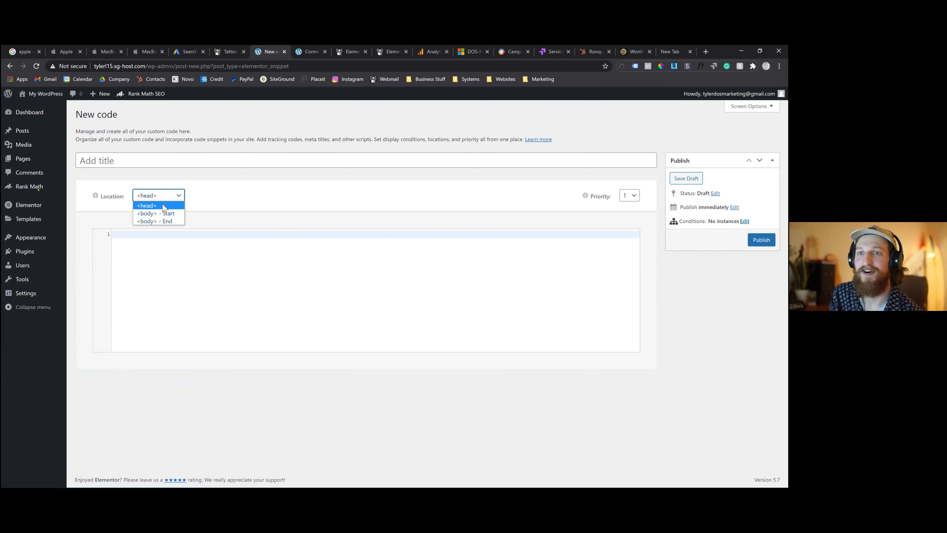